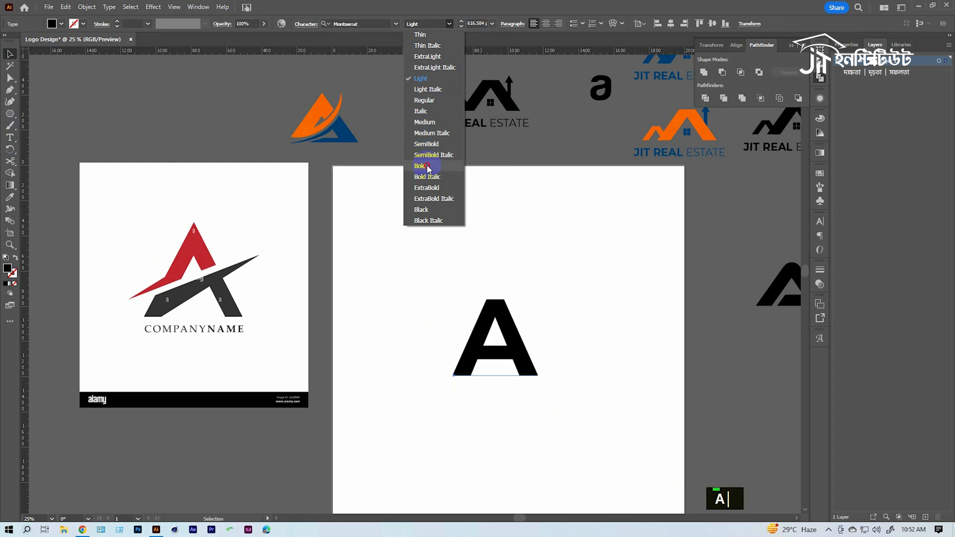
# Convert the bold letter A to outlines
pyautogui.keyDown('ctrl'); pyautogui.click(467, 309); pyautogui.keyUp('ctrl')
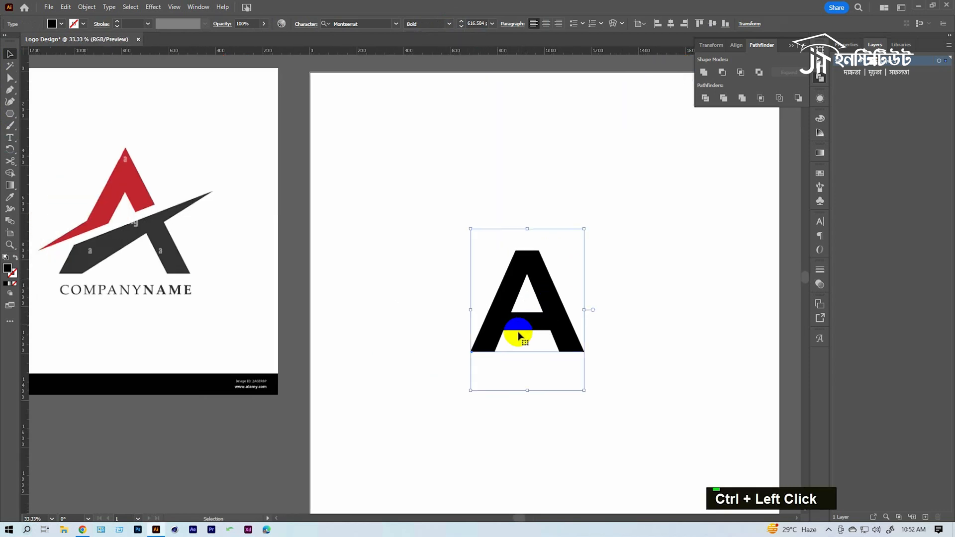
pyautogui.click(507, 426)
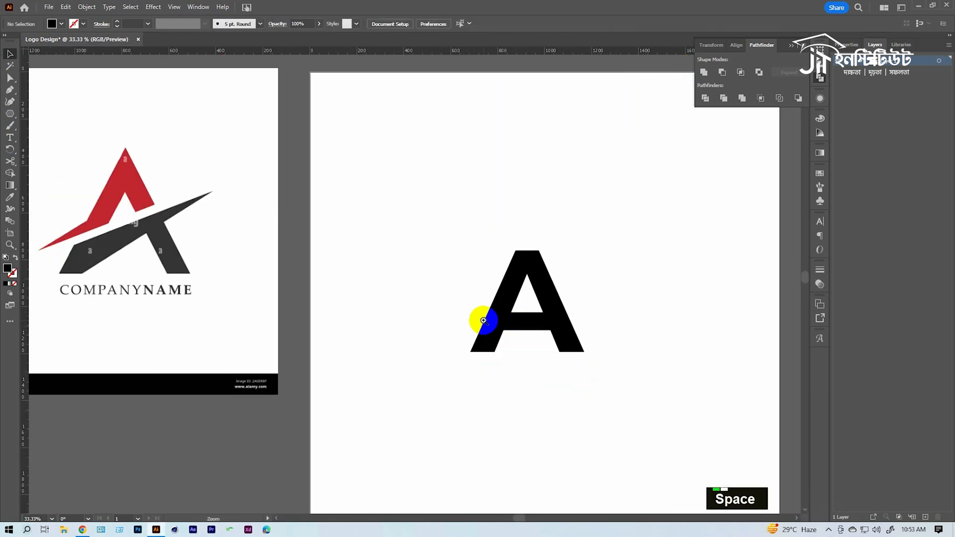
pyautogui.keyDown('ctrl'); pyautogui.doubleClick(483, 318); pyautogui.keyUp('ctrl')
pyautogui.keyDown('ctrl'); pyautogui.click(451, 294); pyautogui.keyUp('ctrl')
pyautogui.rightClick(443, 244)
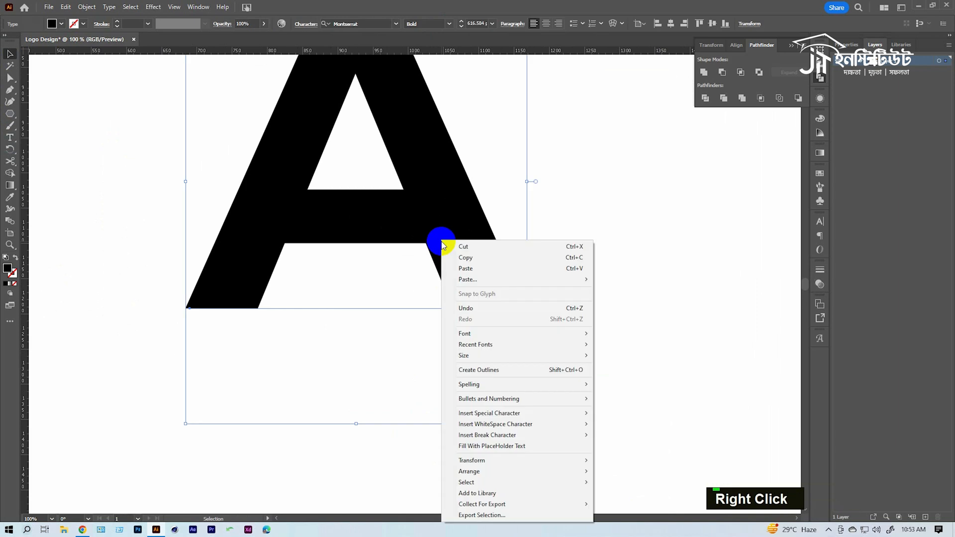
pyautogui.click(477, 370)
pyautogui.doubleClick(554, 213)
pyautogui.keyDown('ctrl'); pyautogui.click(408, 269); pyautogui.keyUp('ctrl')
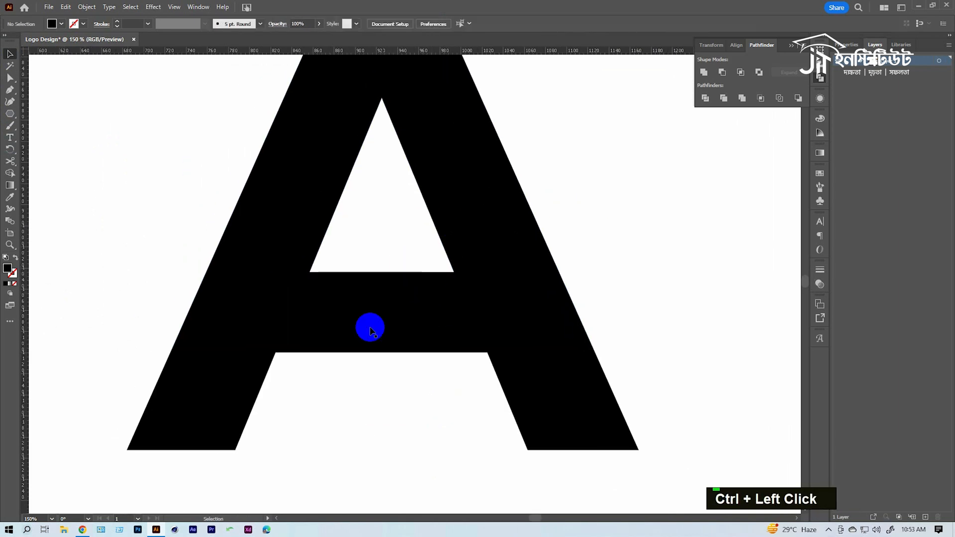
# Draw a rectangle about 45 by 135 px across the middle of the A's crossbar and subtract it from the letter
pyautogui.rightClick(10, 114)
pyautogui.click(45, 112)
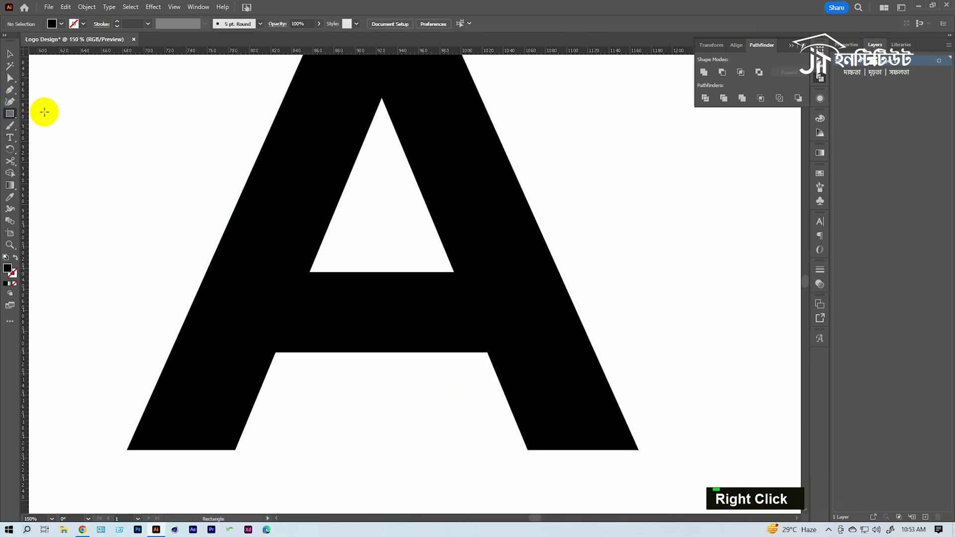
pyautogui.moveTo(370, 258); pyautogui.dragTo(419, 406)
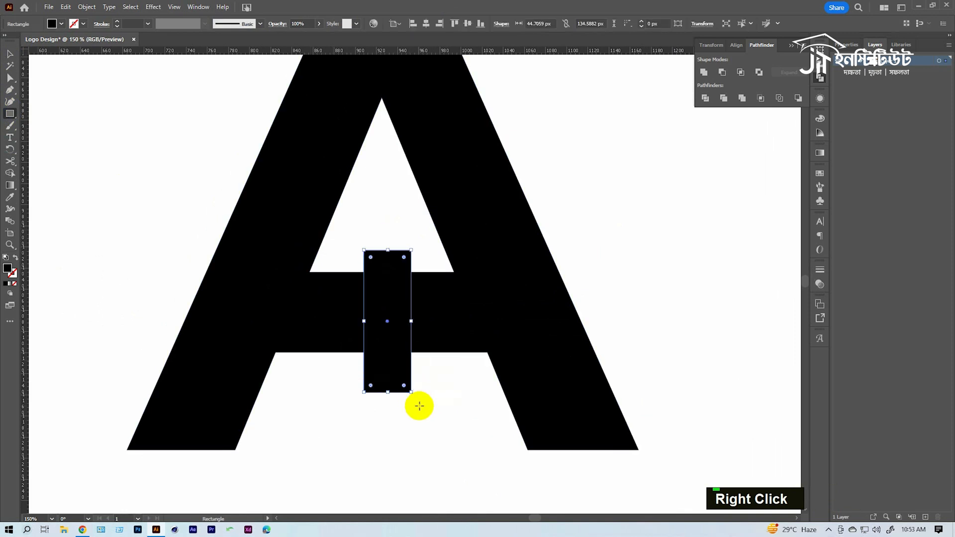
pyautogui.press('v')
pyautogui.keyDown('shift'); pyautogui.click(362, 268); pyautogui.keyUp('shift')
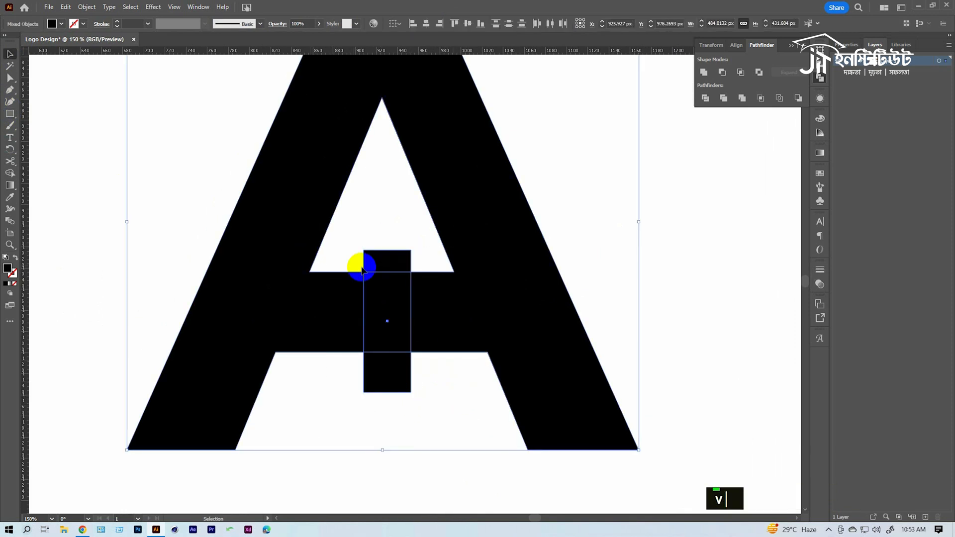
pyautogui.click(721, 73)
pyautogui.doubleClick(416, 282)
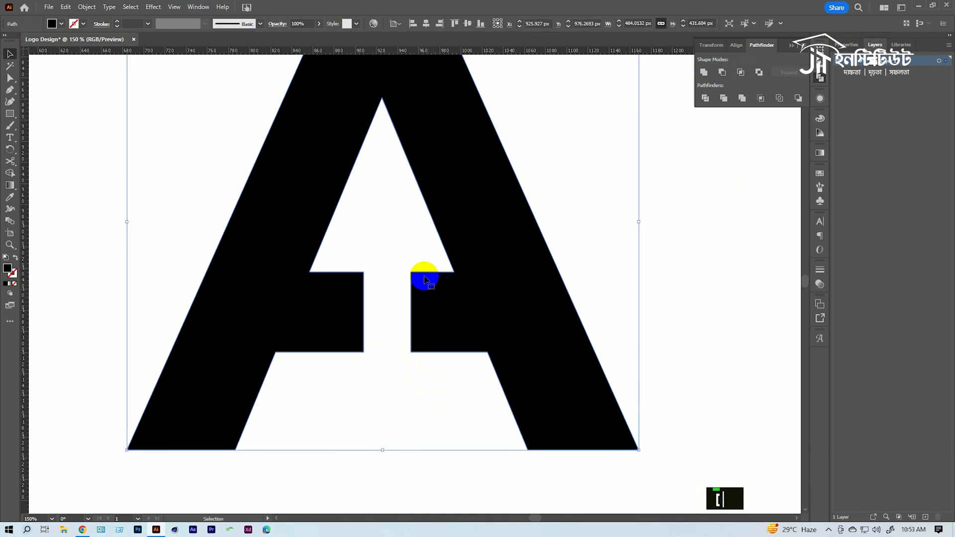
# Delete the anchor points of both crossbar stubs so the A keeps only its two straight legs
pyautogui.press('-')
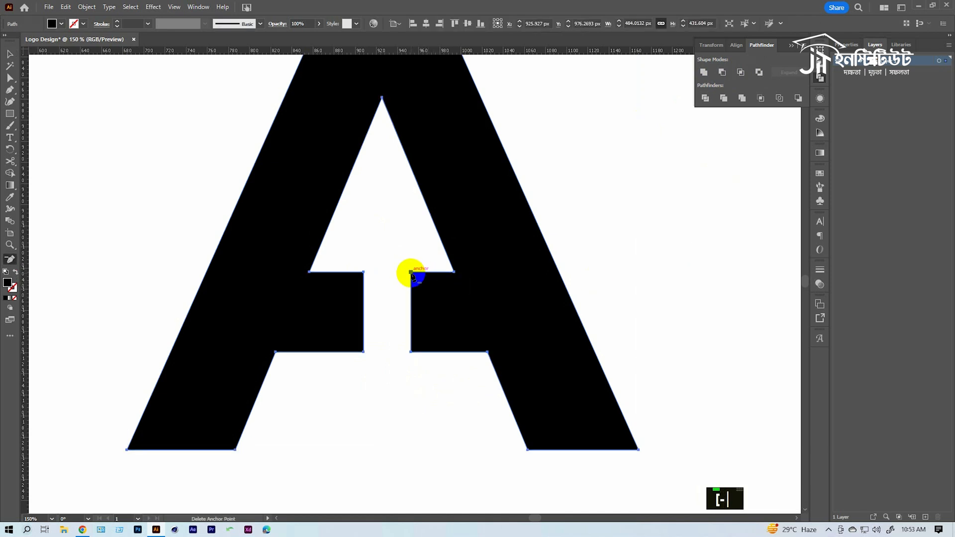
pyautogui.click(411, 272)
pyautogui.click(411, 352)
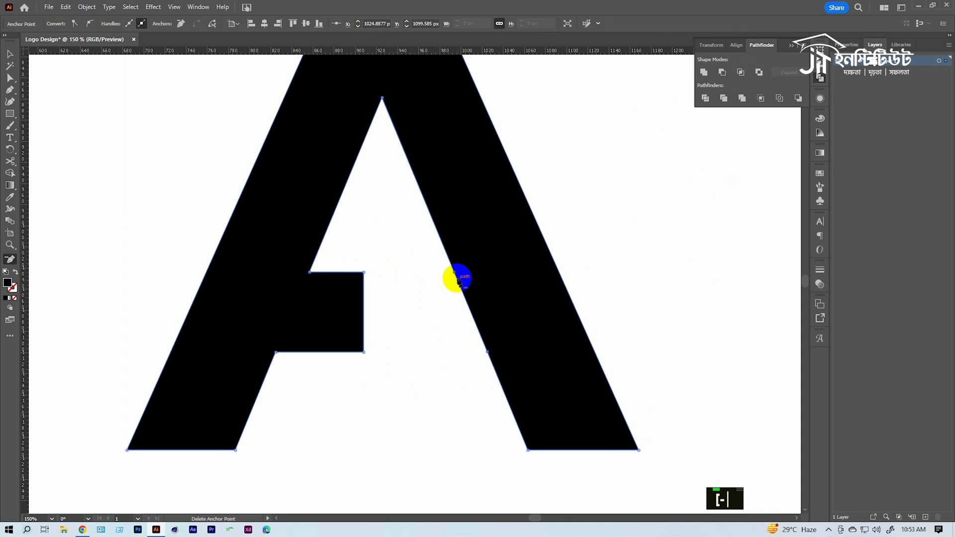
pyautogui.click(455, 272)
pyautogui.click(488, 353)
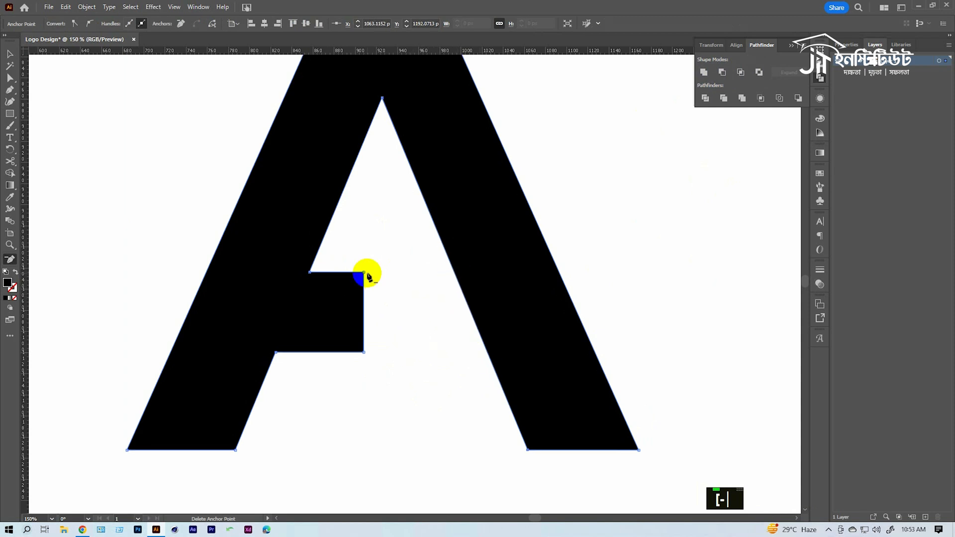
pyautogui.click(364, 272)
pyautogui.click(364, 353)
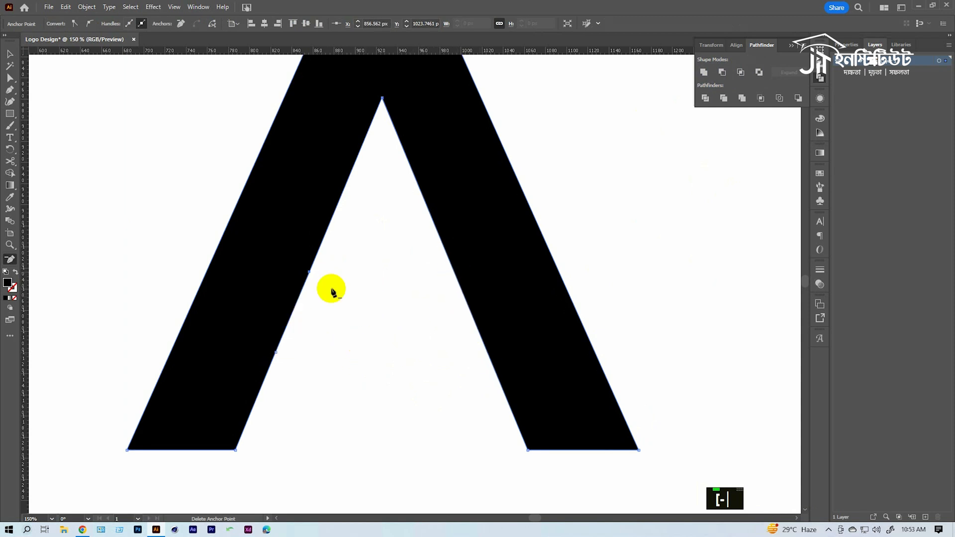
pyautogui.click(276, 353)
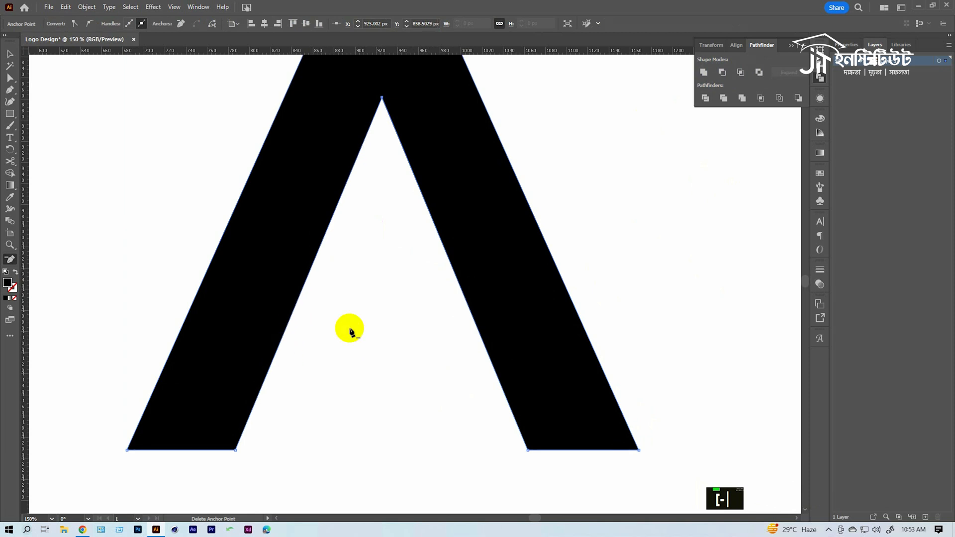
pyautogui.press('a')
pyautogui.click(389, 288)
# Draw a closed tapered wedge about 648 px wide above the A with the Pen tool, rising from a sharp left tip to a blunt right end
pyautogui.keyDown('ctrl'); pyautogui.keyDown('alt'); pyautogui.click(390, 287); pyautogui.keyUp('alt'); pyautogui.keyUp('ctrl')
pyautogui.keyDown('ctrl'); pyautogui.keyDown('alt'); pyautogui.click(390, 284); pyautogui.keyUp('alt'); pyautogui.keyUp('ctrl')
pyautogui.keyDown('ctrl'); pyautogui.keyDown('alt'); pyautogui.click(390, 283); pyautogui.keyUp('alt'); pyautogui.keyUp('ctrl')
pyautogui.keyDown('ctrl'); pyautogui.keyDown('alt'); pyautogui.click(390, 282); pyautogui.keyUp('alt'); pyautogui.keyUp('ctrl')
pyautogui.keyDown('ctrl'); pyautogui.keyDown('alt'); pyautogui.click(389, 283); pyautogui.keyUp('alt'); pyautogui.keyUp('ctrl')
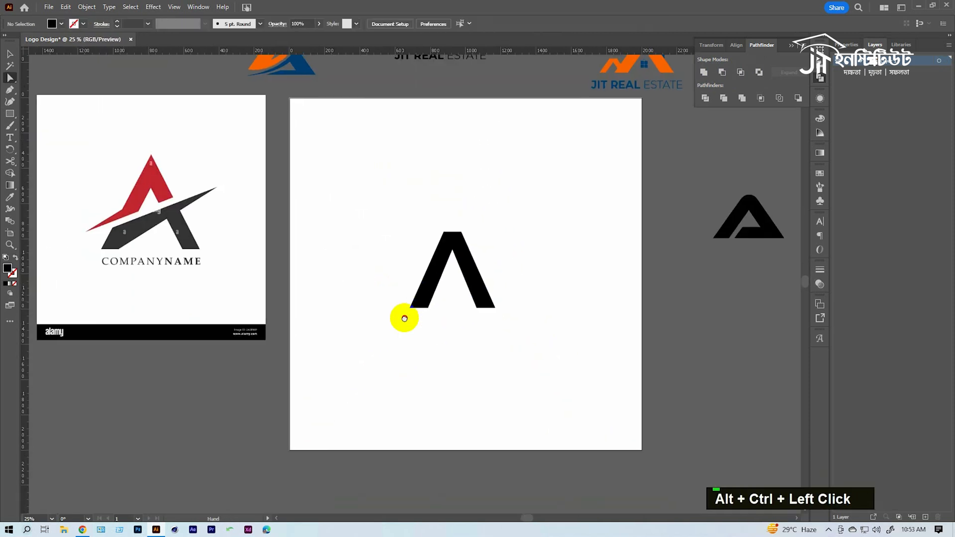
pyautogui.scroll(1, 178, 253)
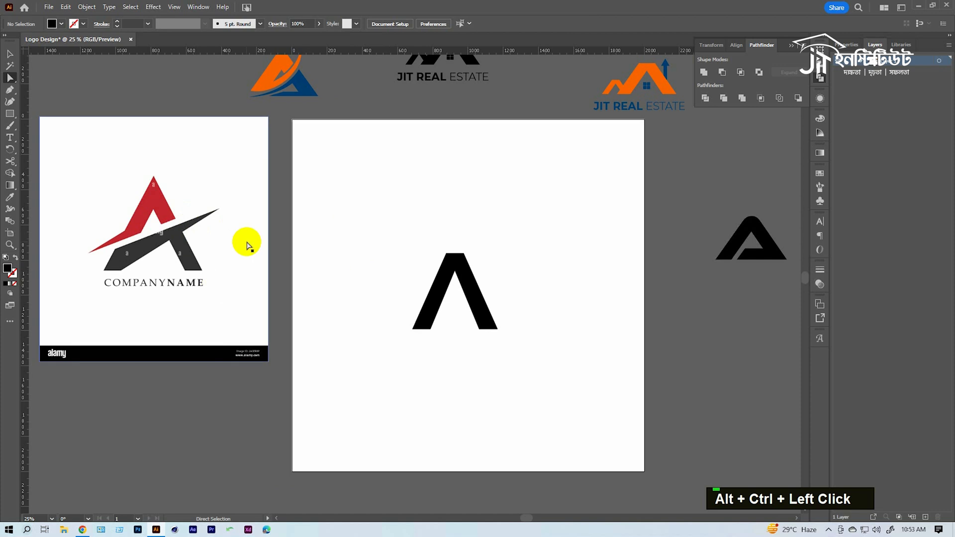
pyautogui.keyDown('ctrl'); pyautogui.click(485, 253); pyautogui.keyUp('ctrl')
pyautogui.moveTo(318, 275); pyautogui.dragTo(507, 267)
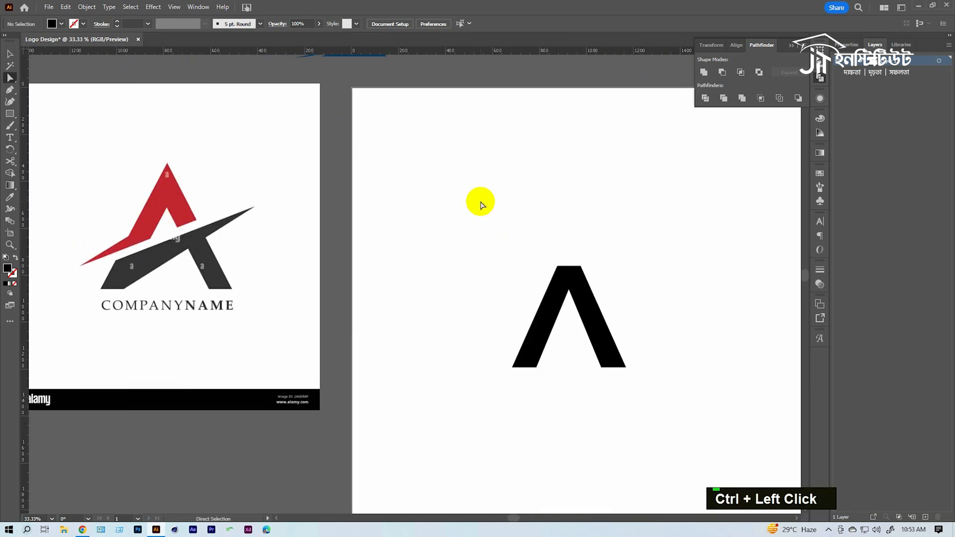
pyautogui.press('p')
pyautogui.click(444, 259)
pyautogui.click(596, 188)
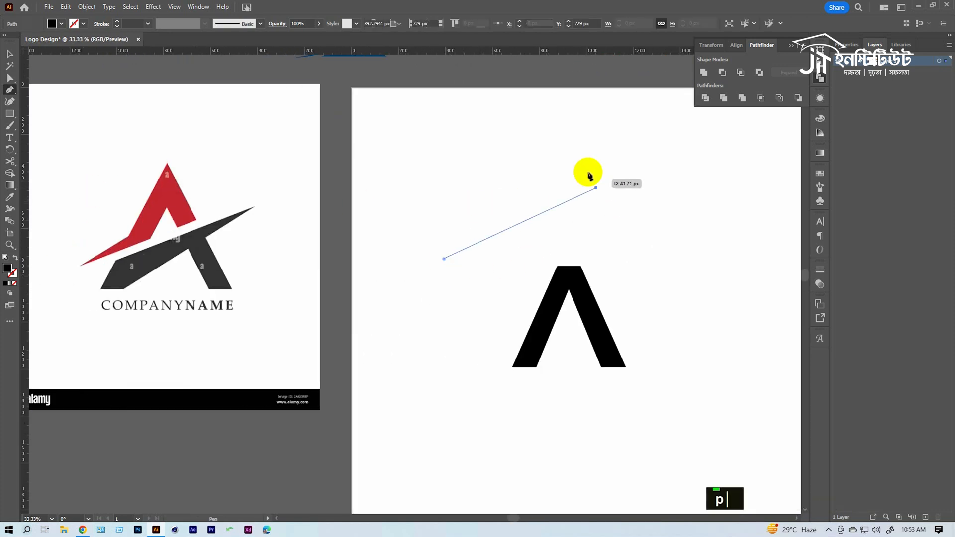
pyautogui.click(582, 171)
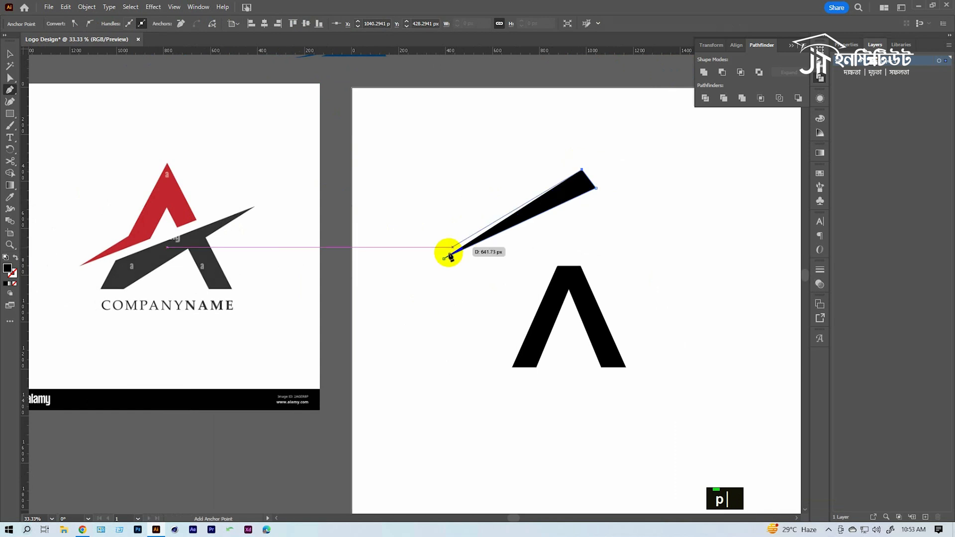
pyautogui.click(444, 259)
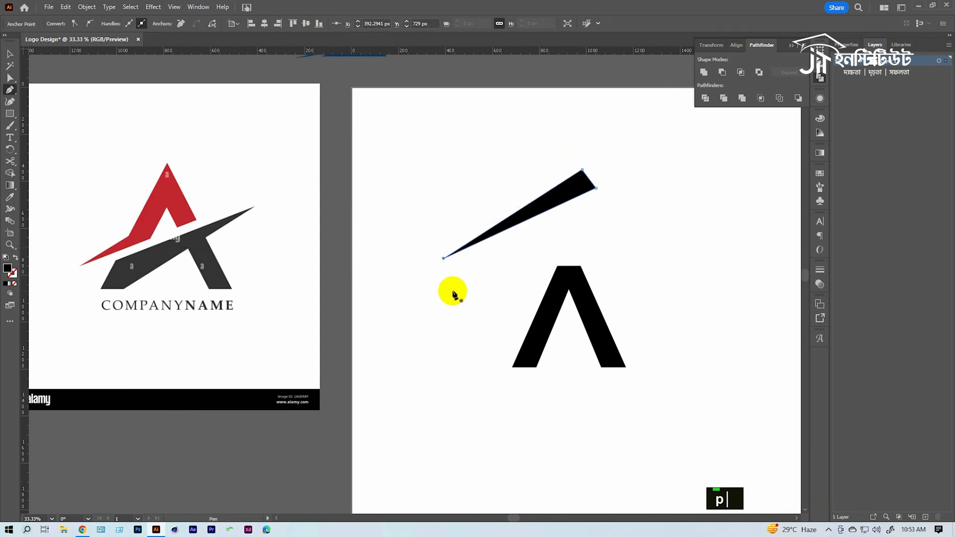
# Move the wedge diagonally across the middle of the A and rotate it slightly clockwise to a flatter slope
pyautogui.press('v')
pyautogui.moveTo(529, 149); pyautogui.dragTo(526, 269)
pyautogui.keyDown('ctrl'); pyautogui.click(526, 269); pyautogui.keyUp('ctrl')
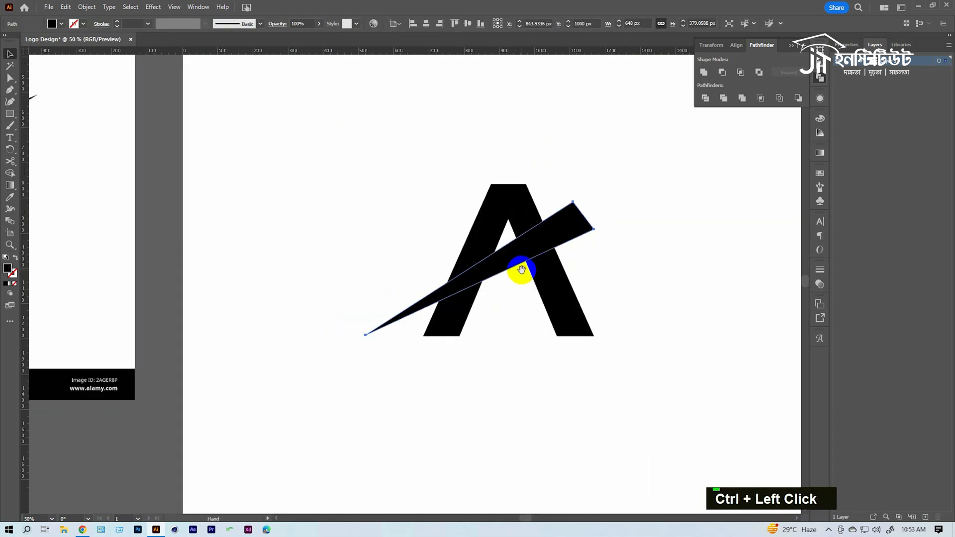
pyautogui.moveTo(600, 201); pyautogui.dragTo(606, 209)
pyautogui.moveTo(549, 238); pyautogui.dragTo(559, 221)
pyautogui.moveTo(613, 195); pyautogui.dragTo(614, 201)
pyautogui.click(643, 229)
# Place a duplicate of the wedge in the empty space above the A
pyautogui.keyDown('ctrl'); pyautogui.keyDown('alt'); pyautogui.click(521, 272); pyautogui.keyUp('alt'); pyautogui.keyUp('ctrl')
pyautogui.moveTo(474, 213); pyautogui.dragTo(502, 113)
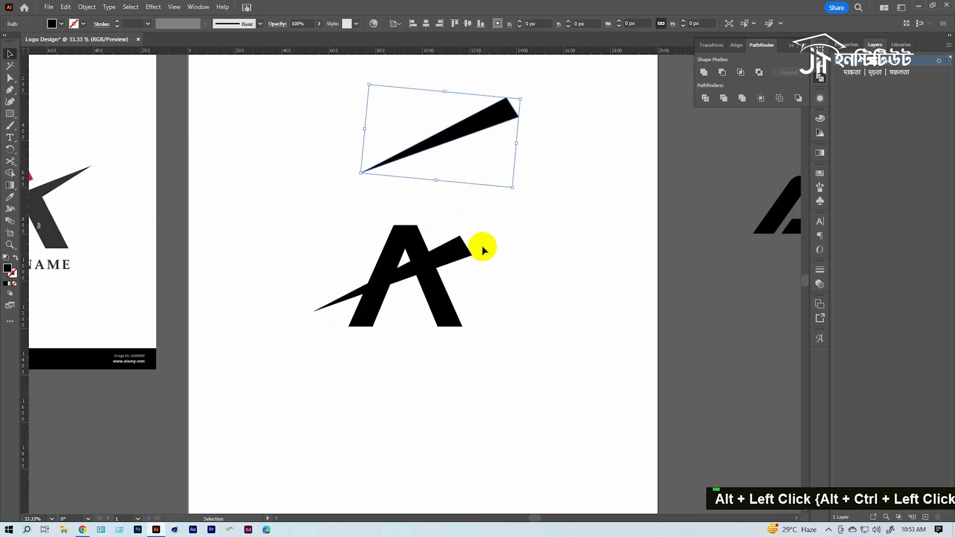
pyautogui.moveTo(391, 276); pyautogui.dragTo(520, 302)
# Offset the path of the wedge crossing the A by 15 px with miter joins
pyautogui.click(563, 294)
pyautogui.click(88, 7)
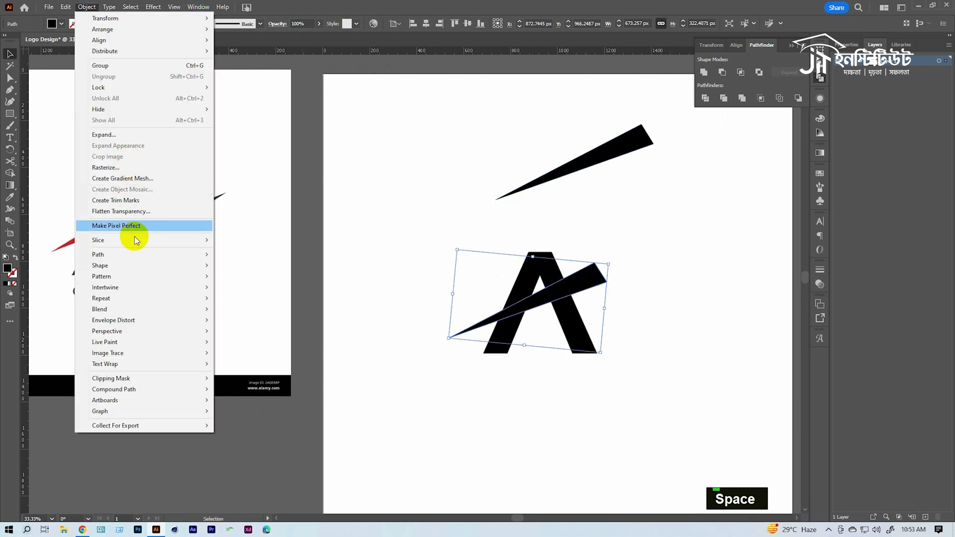
pyautogui.moveTo(149, 254)
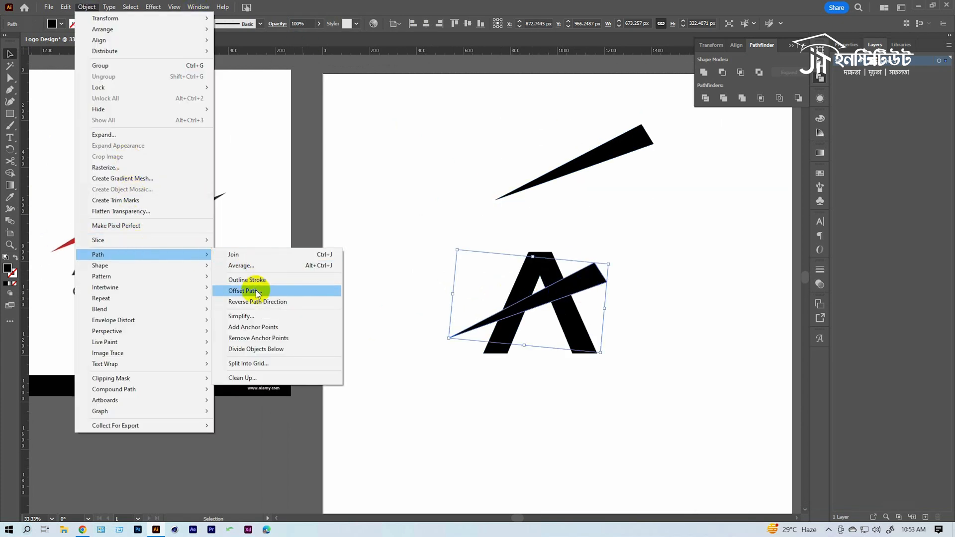
pyautogui.click(244, 291)
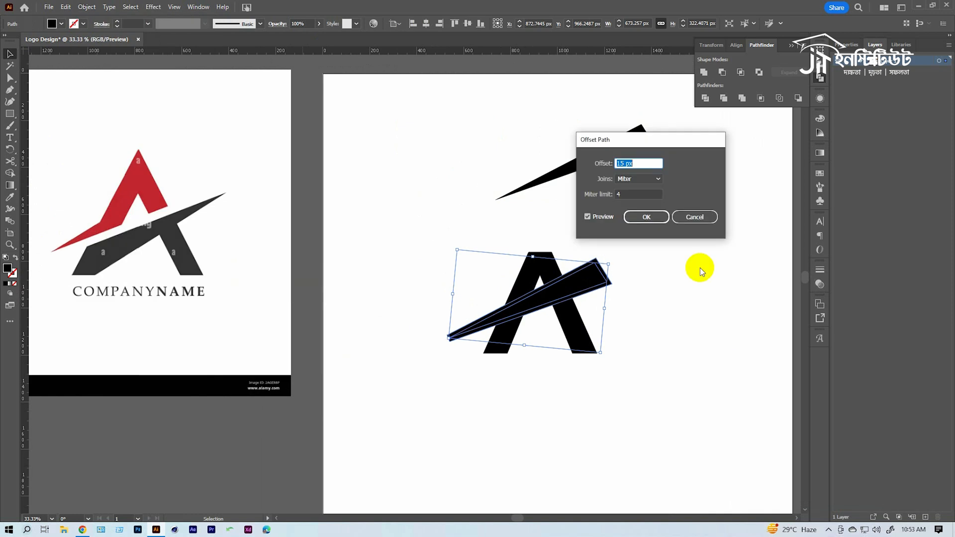
pyautogui.click(646, 220)
# Try to cut gaps around the wedge by removing the offset shape's regions with Shape Builder, selecting only the offset shape and the A
pyautogui.keyDown('ctrl'); pyautogui.click(460, 297); pyautogui.keyUp('ctrl')
pyautogui.moveTo(469, 299); pyautogui.dragTo(599, 329)
pyautogui.keyDown('shift'); pyautogui.click(663, 273); pyautogui.keyUp('shift')
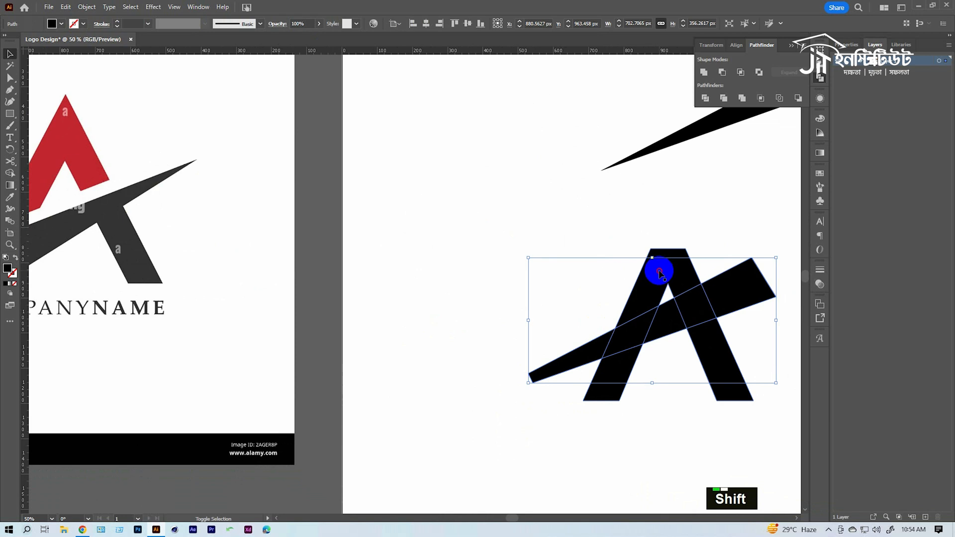
pyautogui.keyDown('shift'); pyautogui.click(659, 273); pyautogui.keyUp('shift')
pyautogui.click(10, 173)
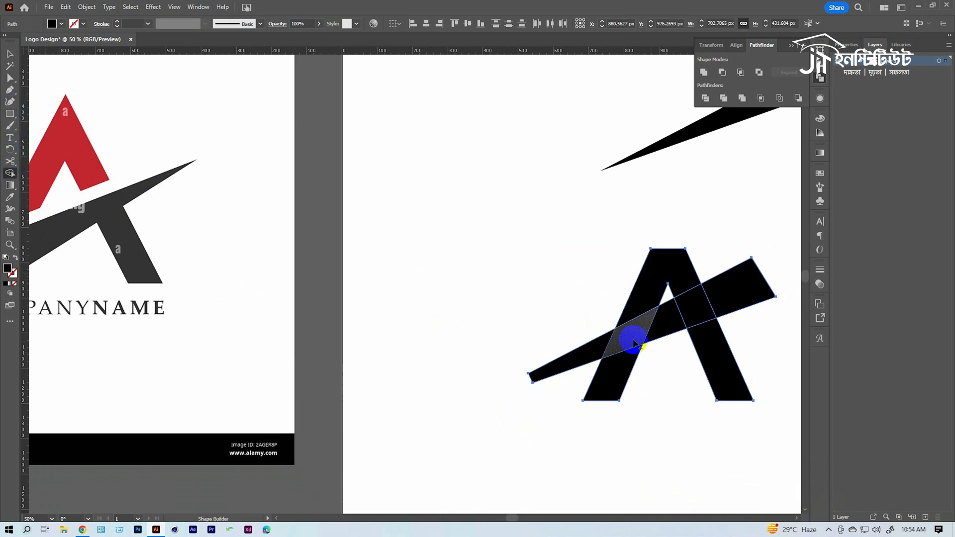
pyautogui.moveTo(420, 226); pyautogui.dragTo(363, 217)
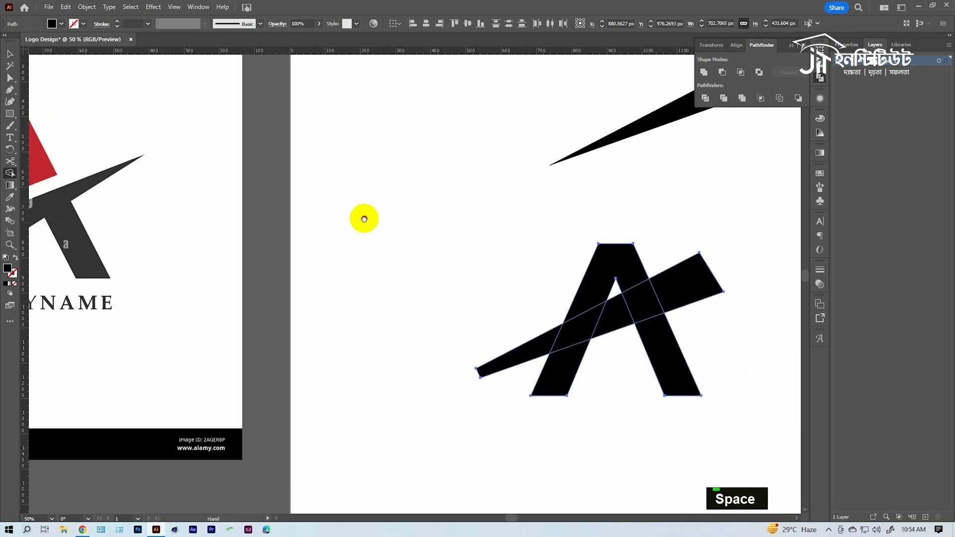
pyautogui.keyDown('alt'); pyautogui.click(515, 352); pyautogui.keyUp('alt')
pyautogui.keyDown('alt'); pyautogui.click(575, 337); pyautogui.keyUp('alt')
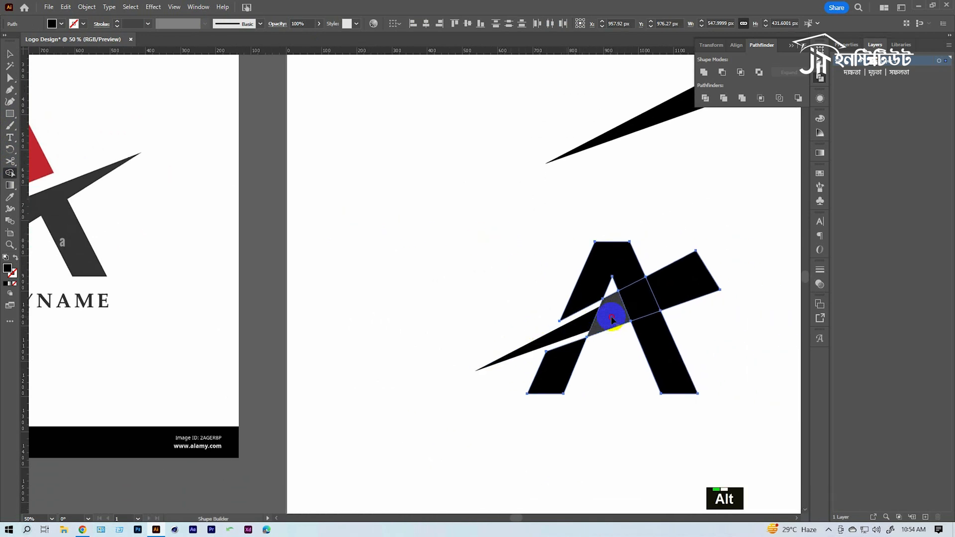
pyautogui.keyDown('alt'); pyautogui.click(617, 314); pyautogui.keyUp('alt')
pyautogui.click(686, 296)
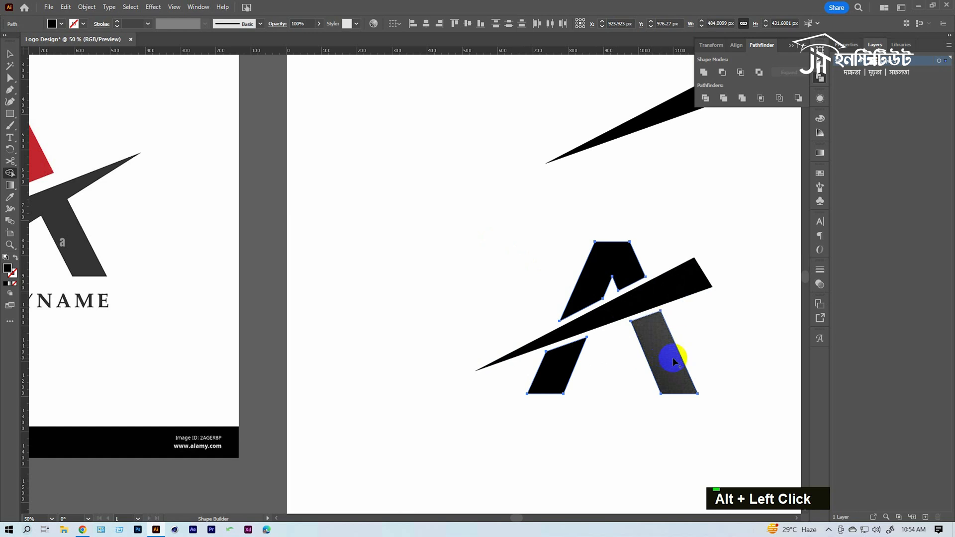
pyautogui.press('v')
pyautogui.click(595, 437)
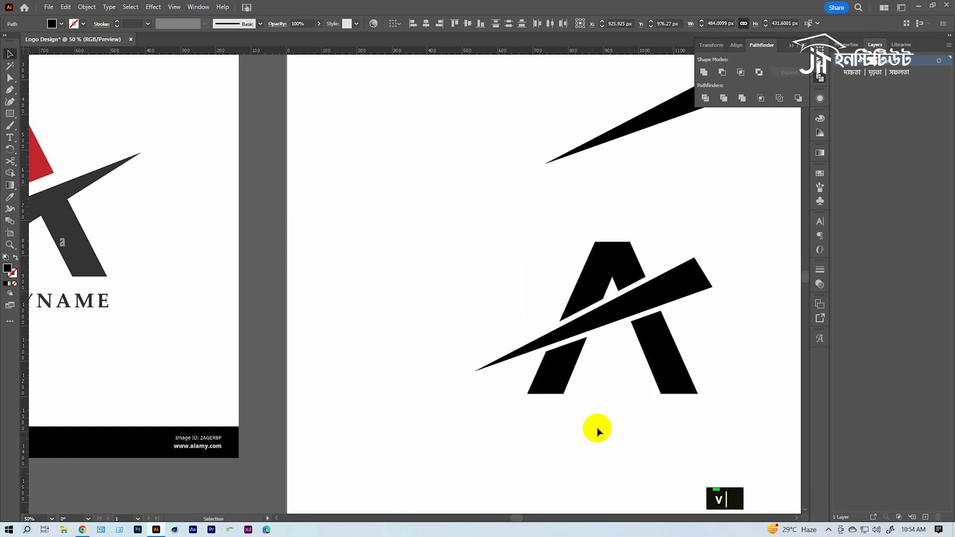
pyautogui.click(577, 332)
# Select the A, wedge and restored offset shape, and remove the offset's outer strips at the left tip and below the wedge with Shape Builder
pyautogui.press('v')
pyautogui.moveTo(461, 221); pyautogui.dragTo(753, 441)
pyautogui.keyDown('ctrl'); pyautogui.click(483, 318); pyautogui.keyUp('ctrl')
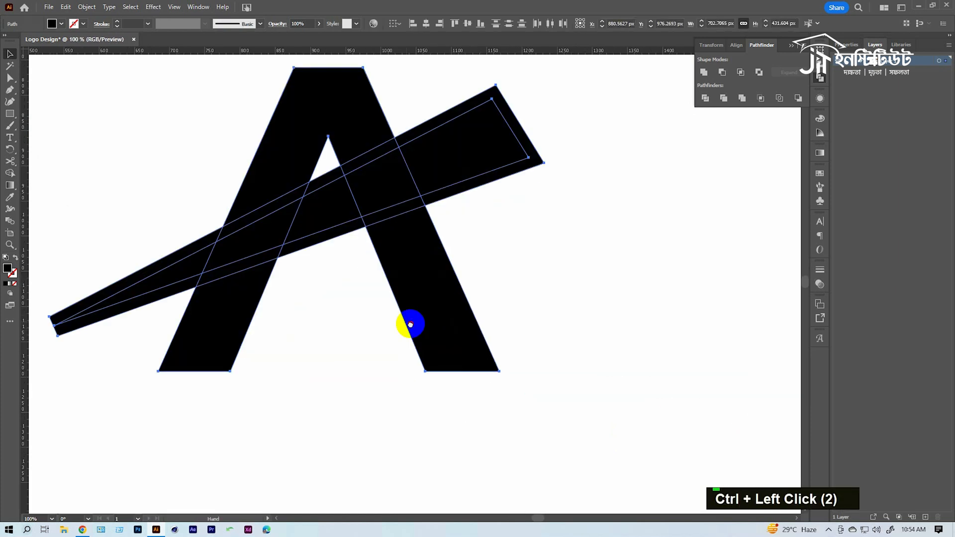
pyautogui.moveTo(232, 288); pyautogui.dragTo(450, 337)
pyautogui.click(10, 174)
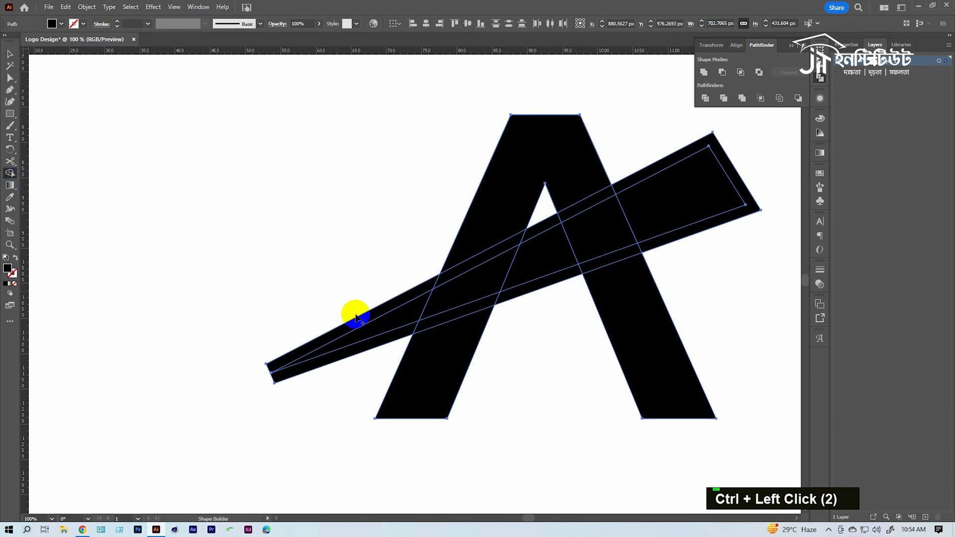
pyautogui.keyDown('alt'); pyautogui.click(386, 307); pyautogui.keyUp('alt')
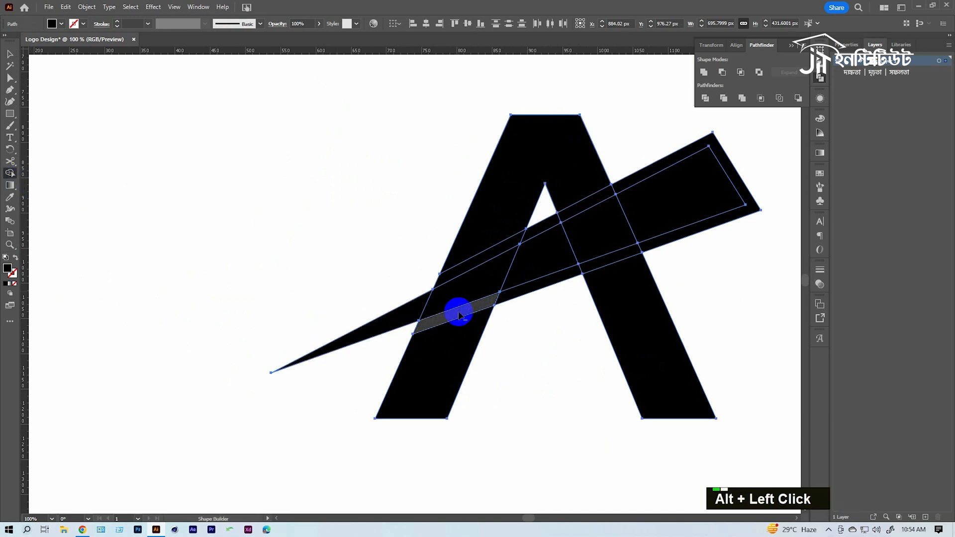
pyautogui.keyDown('alt'); pyautogui.click(485, 307); pyautogui.keyUp('alt')
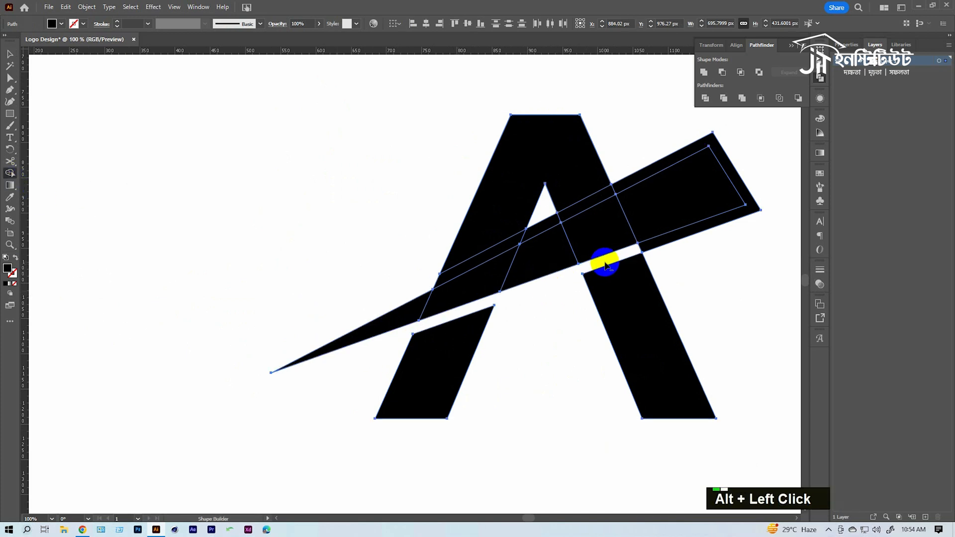
# Remove the wedge's thick end beyond the A's right leg with Shape Builder and deselect the artwork
pyautogui.moveTo(671, 242)
pyautogui.mouseDown()
pyautogui.moveTo(649, 151)
pyautogui.moveTo(676, 237)
pyautogui.mouseUp()
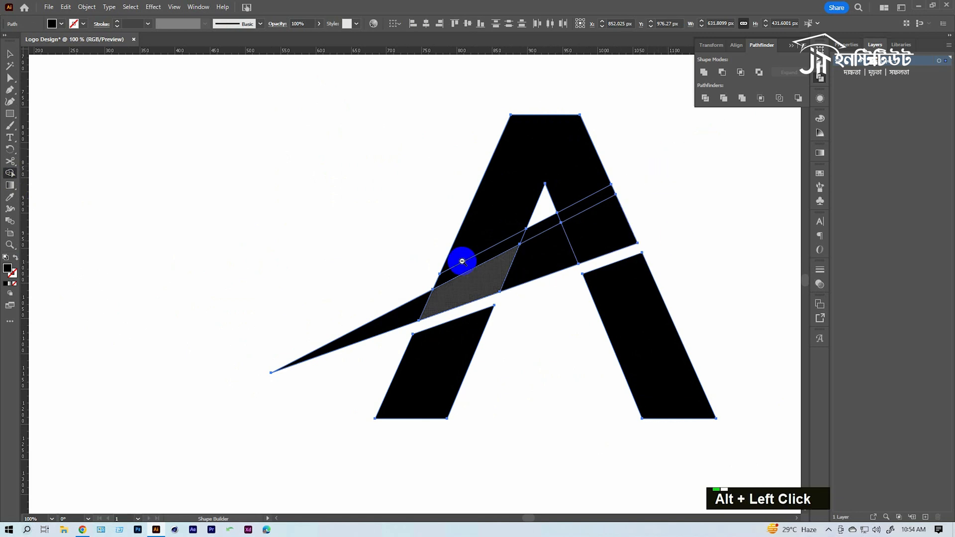
pyautogui.keyDown('ctrl'); pyautogui.keyDown('alt'); pyautogui.doubleClick(461, 261); pyautogui.keyUp('alt'); pyautogui.keyUp('ctrl')
pyautogui.moveTo(428, 292); pyautogui.dragTo(577, 291)
pyautogui.keyDown('ctrl'); pyautogui.doubleClick(508, 283); pyautogui.keyUp('ctrl')
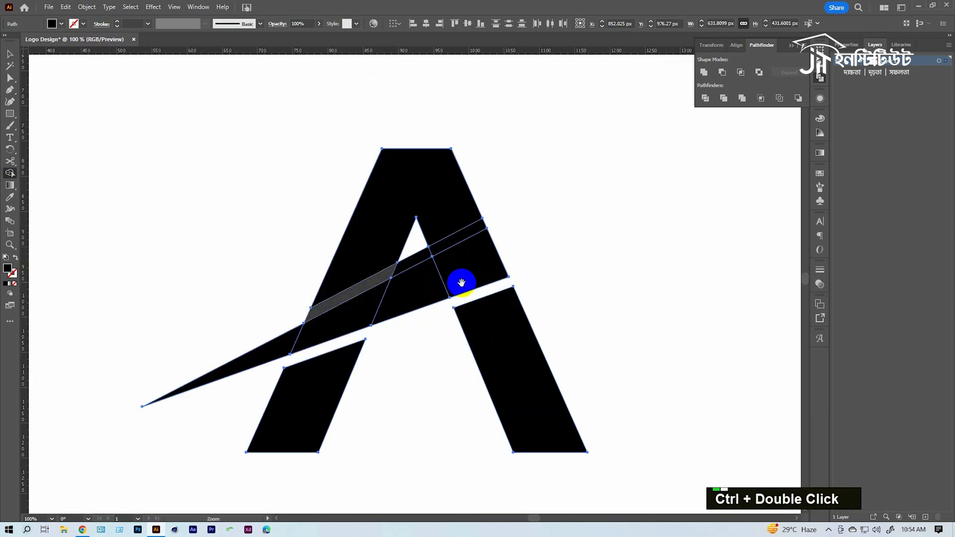
pyautogui.click(423, 287)
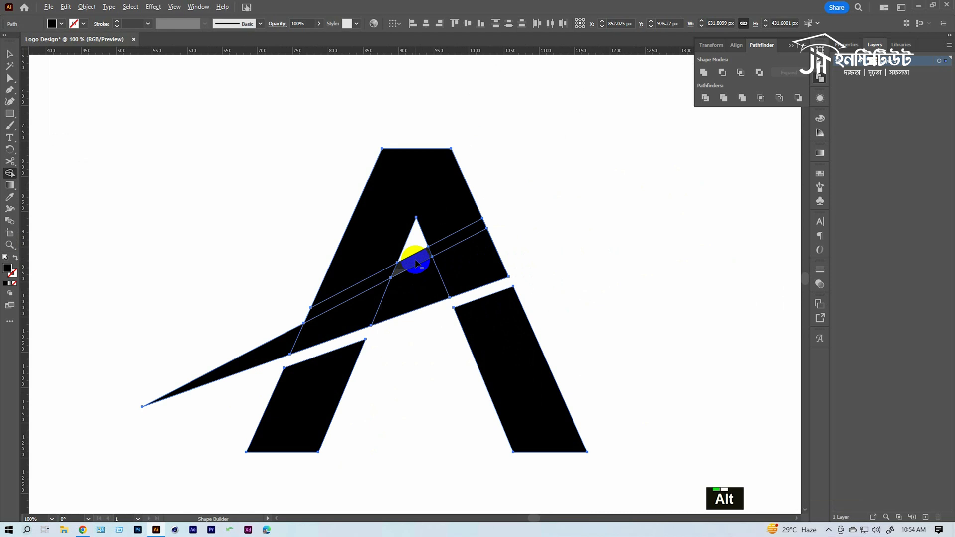
pyautogui.press('v')
pyautogui.click(557, 215)
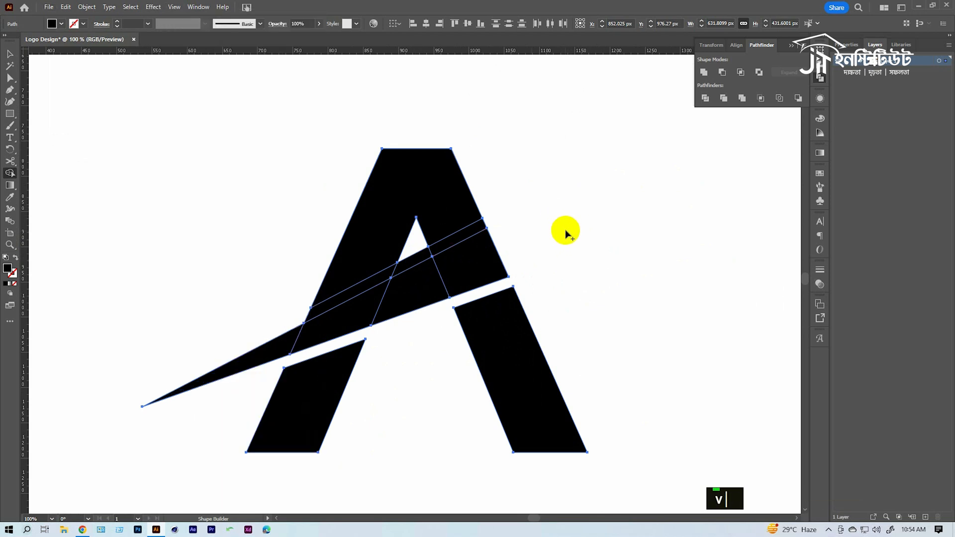
pyautogui.press('v')
pyautogui.keyDown('ctrl'); pyautogui.keyDown('alt'); pyautogui.click(380, 292); pyautogui.keyUp('alt'); pyautogui.keyUp('ctrl')
pyautogui.click(494, 305)
pyautogui.click(531, 339)
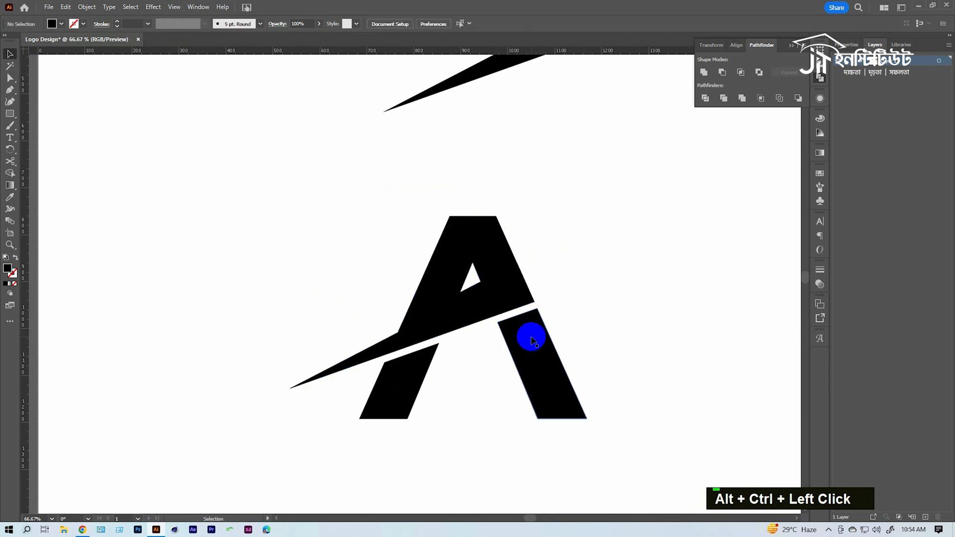
pyautogui.click(603, 274)
# Try to unite the upper A pieces with the swoosh tip, and undo back to before the wedge's thick end was removed
pyautogui.moveTo(362, 184); pyautogui.dragTo(463, 320)
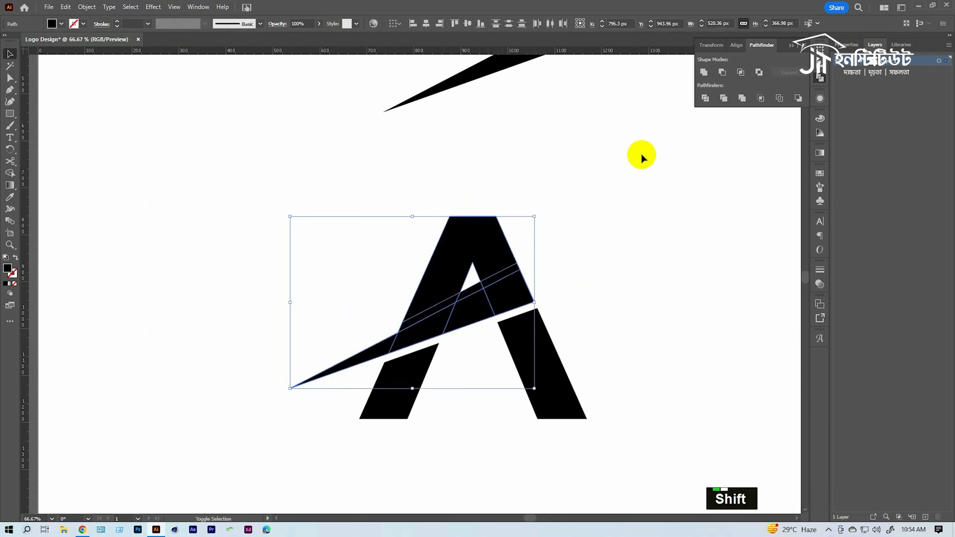
pyautogui.click(704, 73)
pyautogui.click(545, 252)
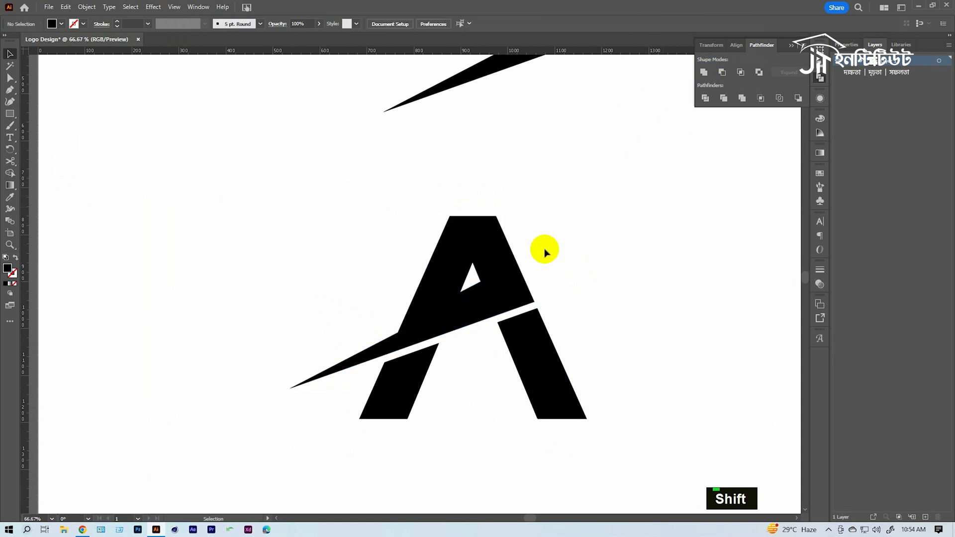
pyautogui.keyDown('ctrl'); pyautogui.keyDown('alt'); pyautogui.doubleClick(443, 295); pyautogui.keyUp('alt'); pyautogui.keyUp('ctrl')
pyautogui.moveTo(447, 296); pyautogui.dragTo(662, 292)
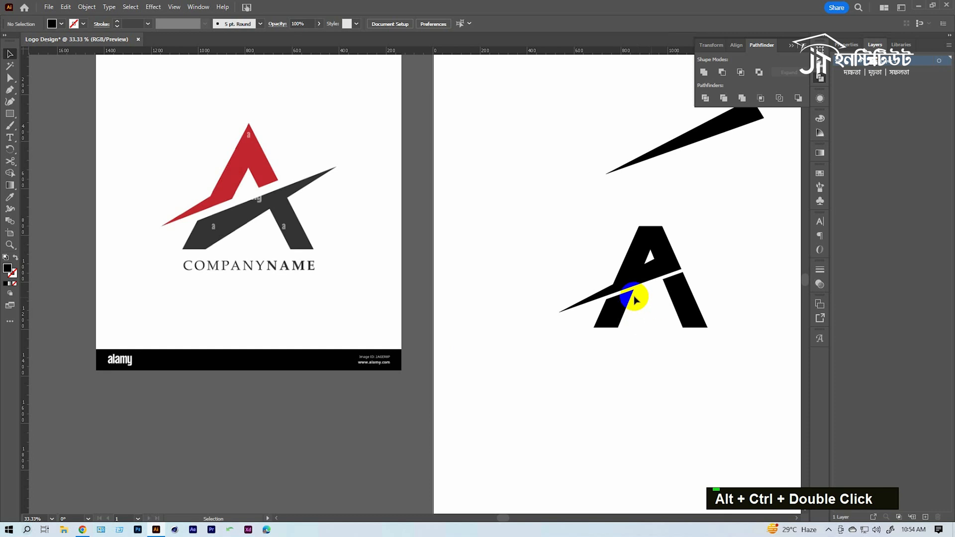
pyautogui.keyDown('ctrl'); pyautogui.doubleClick(617, 291); pyautogui.keyUp('ctrl')
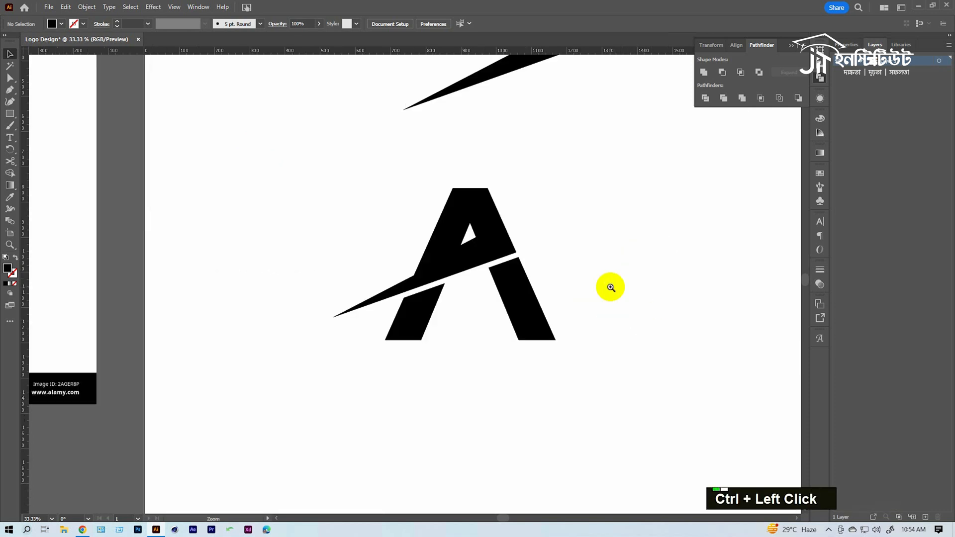
pyautogui.hotkey('ctrl', 'z')
pyautogui.hotkey('ctrl', 'z')
# Remove the wedge parts inside the A's counter and beyond its right leg with Shape Builder
pyautogui.moveTo(348, 250); pyautogui.dragTo(480, 271)
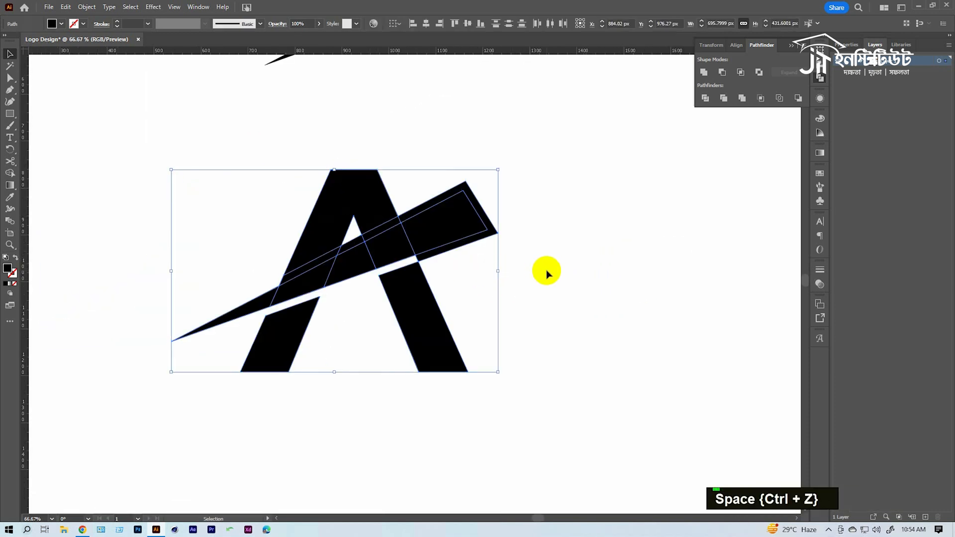
pyautogui.moveTo(589, 161); pyautogui.dragTo(160, 419)
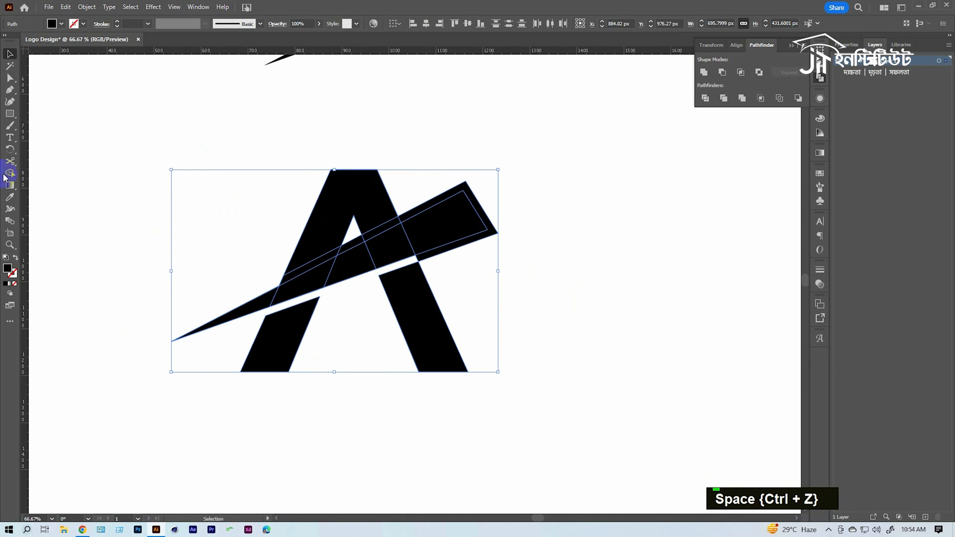
pyautogui.click(8, 174)
pyautogui.keyDown('alt'); pyautogui.click(348, 259); pyautogui.keyUp('alt')
pyautogui.moveTo(420, 196); pyautogui.dragTo(485, 288)
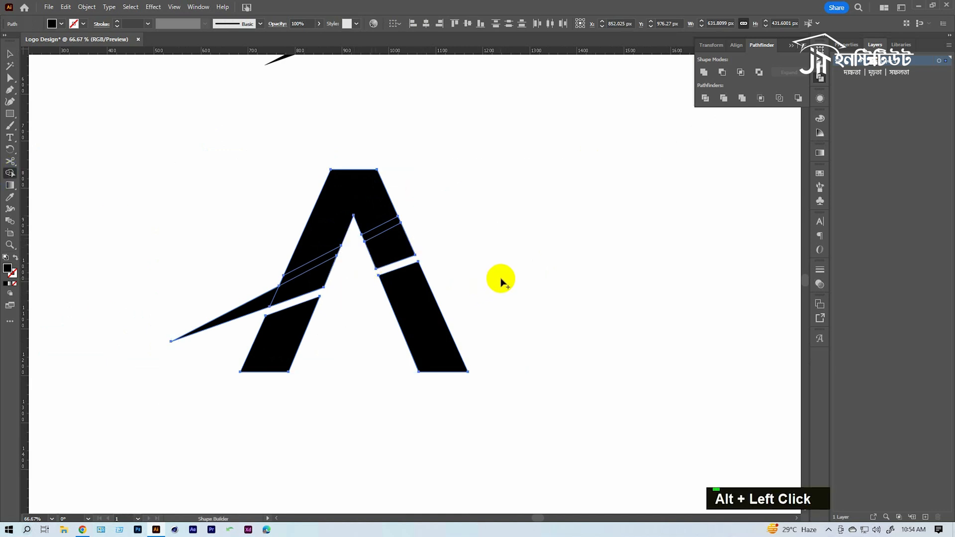
pyautogui.press('v')
pyautogui.click(506, 249)
# Draw a slanted line about 435 px wide and 155 px high parallel to the gap, and move it lower across both legs
pyautogui.moveTo(374, 306); pyautogui.dragTo(491, 294)
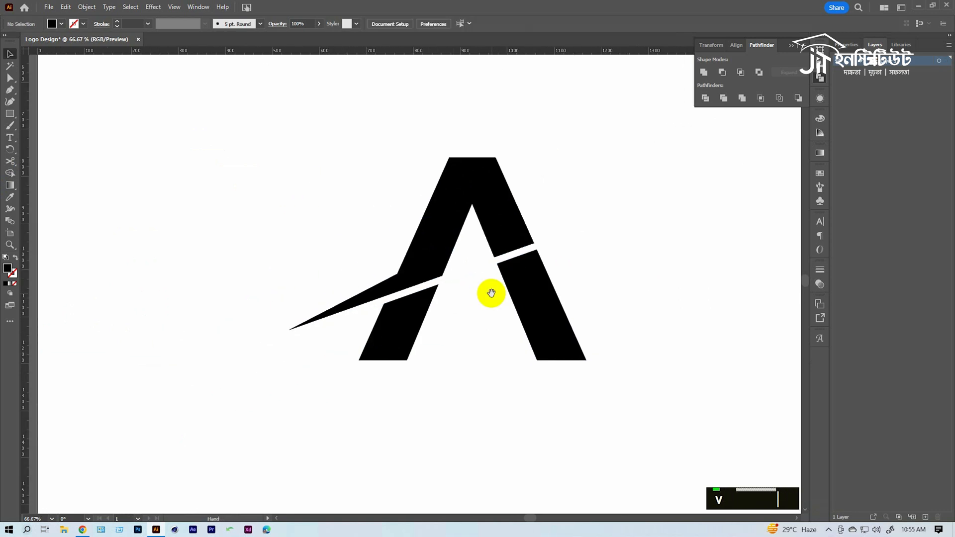
pyautogui.click(441, 257)
pyautogui.click(552, 209)
pyautogui.click(547, 308)
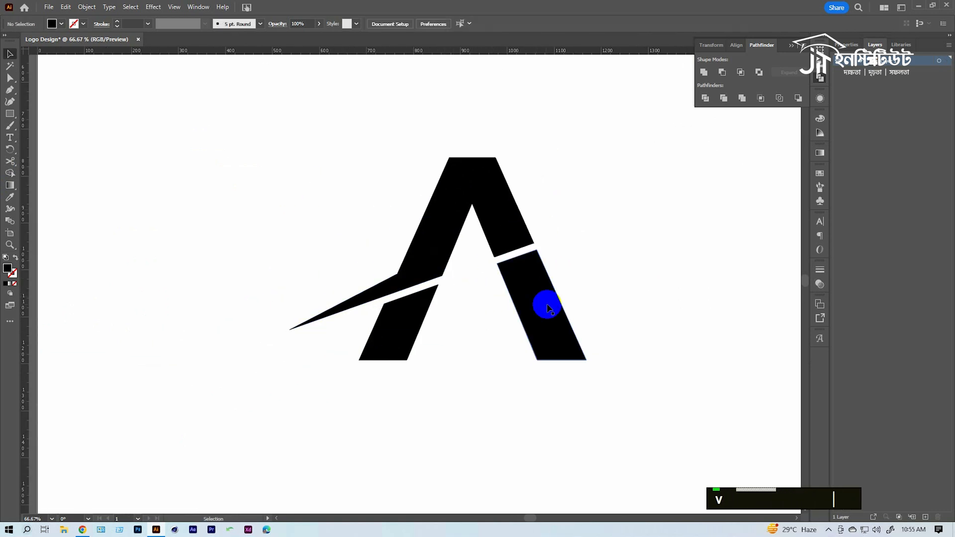
pyautogui.keyDown('ctrl'); pyautogui.keyDown('space'); pyautogui.click(415, 303); pyautogui.keyUp('space'); pyautogui.keyUp('ctrl')
pyautogui.keyDown('ctrl'); pyautogui.click(608, 239); pyautogui.keyUp('ctrl')
pyautogui.keyDown('ctrl'); pyautogui.click(380, 311); pyautogui.keyUp('ctrl')
pyautogui.rightClick(9, 113)
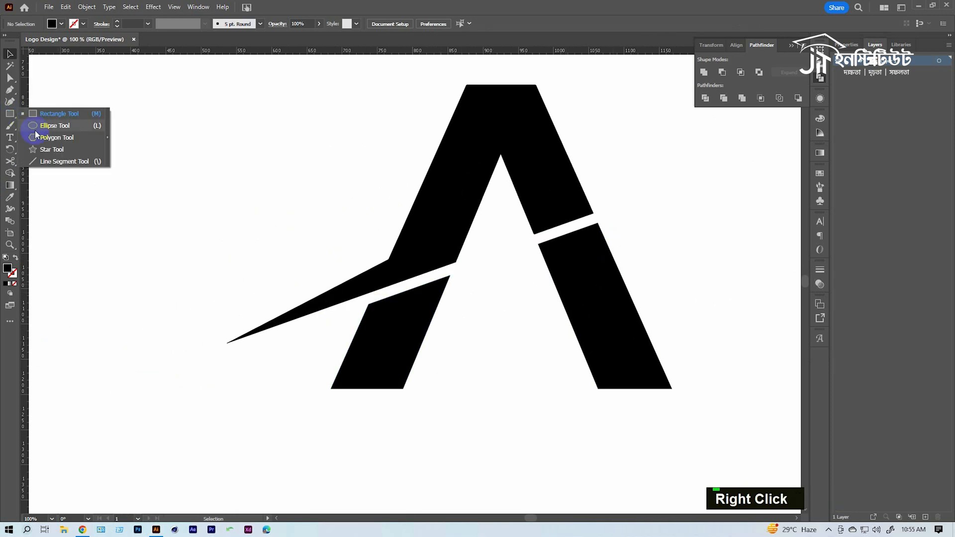
pyautogui.click(59, 163)
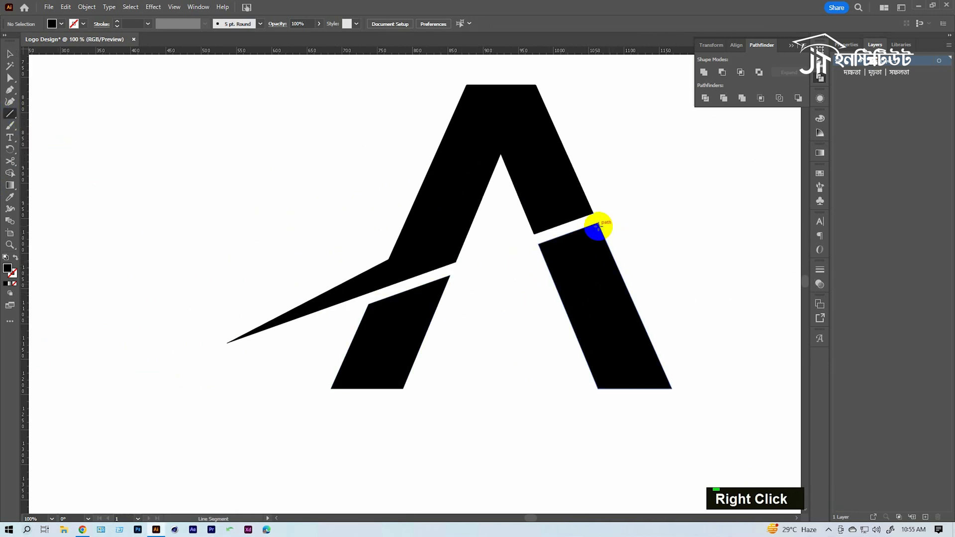
pyautogui.moveTo(598, 223)
pyautogui.mouseDown()
pyautogui.moveTo(335, 295)
pyautogui.moveTo(291, 332)
pyautogui.mouseUp()
pyautogui.press('v')
pyautogui.moveTo(494, 259); pyautogui.dragTo(522, 282)
# Try to trim the lower leg pieces above the slanted line with Shape Builder, selecting only the line and leg
pyautogui.keyDown('shift'); pyautogui.click(597, 290); pyautogui.keyUp('shift')
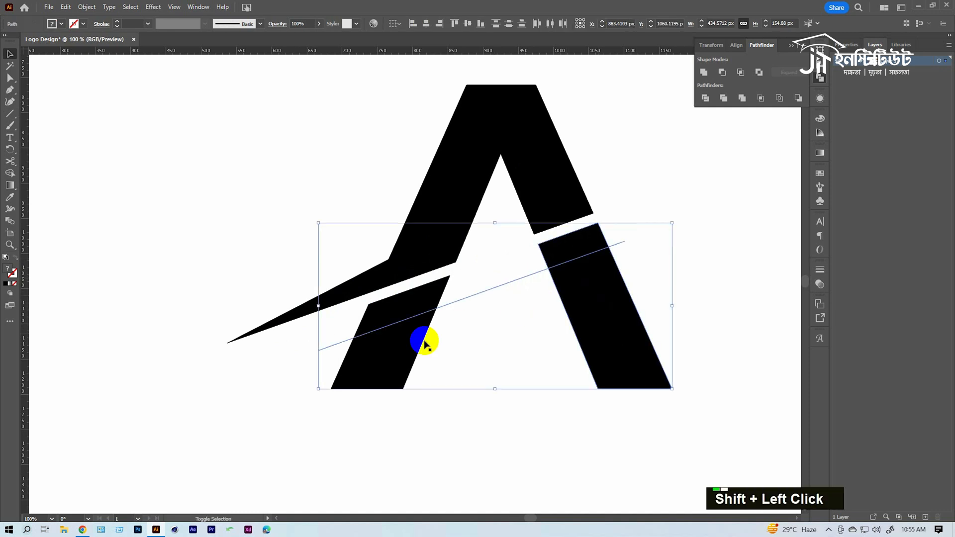
pyautogui.click(10, 173)
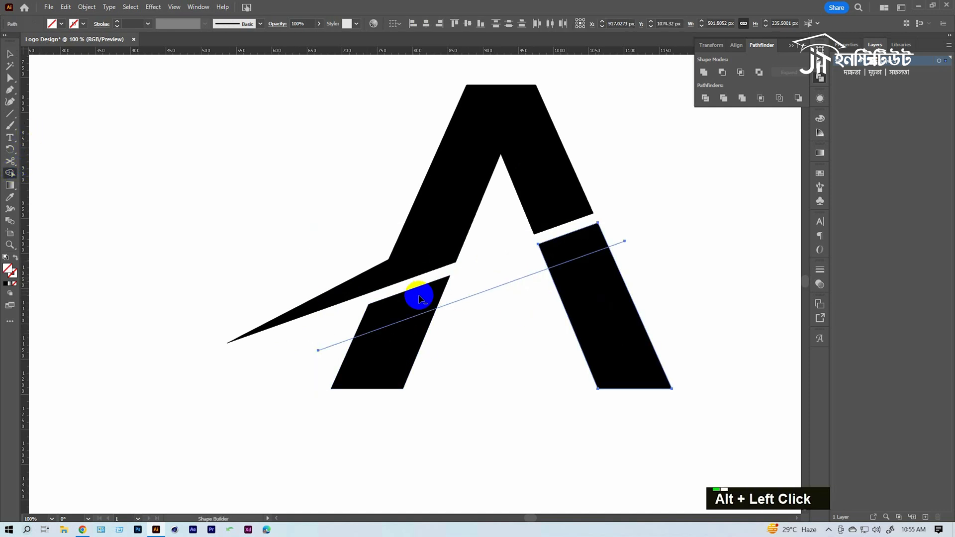
pyautogui.press('v')
pyautogui.moveTo(676, 247); pyautogui.dragTo(587, 259)
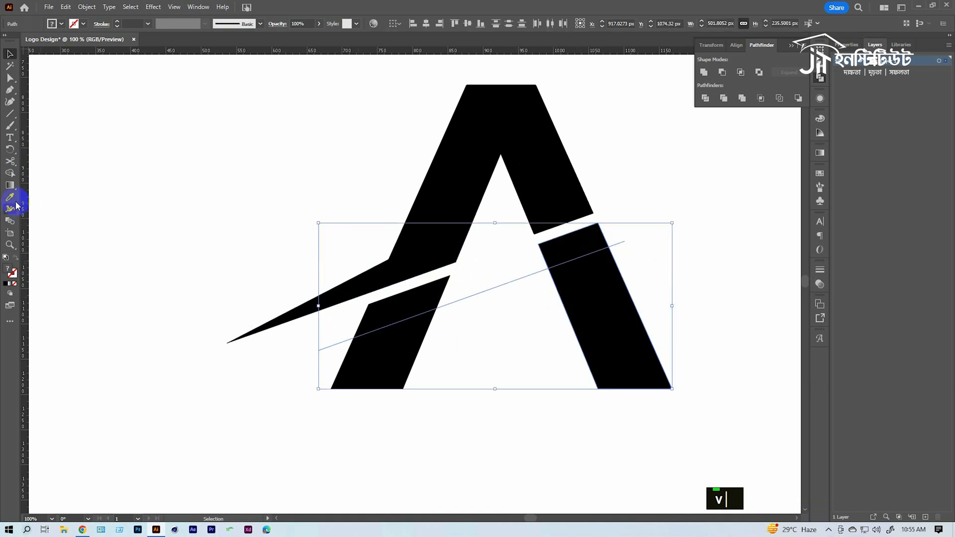
pyautogui.hotkey('shift', 'm')
pyautogui.keyDown('alt'); pyautogui.click(392, 312); pyautogui.keyUp('alt')
pyautogui.press('v')
pyautogui.click(282, 206)
# Select the whole A with the line, remove both lower legs' strips above it with Shape Builder, and delete the leftover line
pyautogui.keyDown('ctrl'); pyautogui.keyDown('alt'); pyautogui.doubleClick(469, 286); pyautogui.keyUp('alt'); pyautogui.keyUp('ctrl')
pyautogui.click(312, 311)
pyautogui.keyDown('shift'); pyautogui.click(455, 312); pyautogui.keyUp('shift')
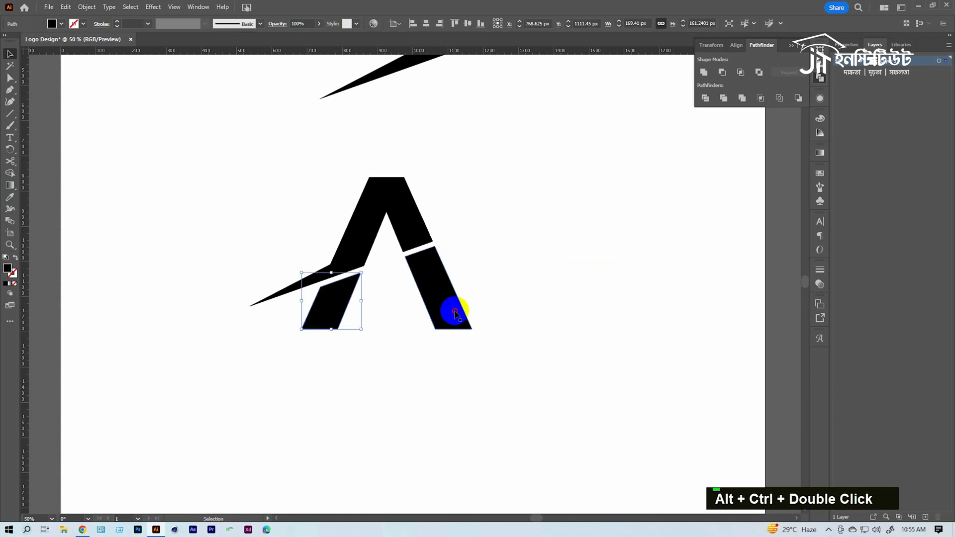
pyautogui.moveTo(523, 202); pyautogui.dragTo(204, 373)
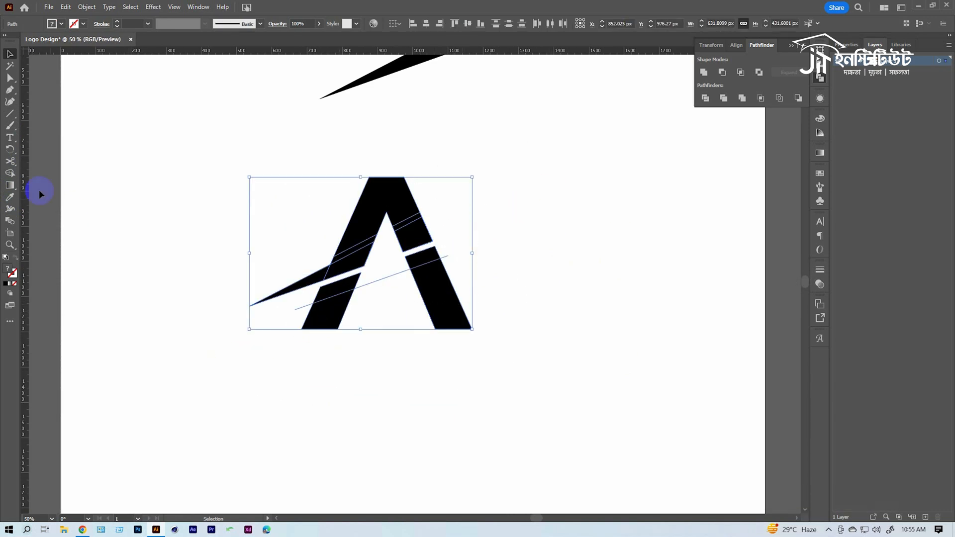
pyautogui.hotkey('shift', 'm')
pyautogui.keyDown('alt'); pyautogui.click(329, 290); pyautogui.keyUp('alt')
pyautogui.keyDown('alt'); pyautogui.click(414, 261); pyautogui.keyUp('alt')
pyautogui.press('v')
pyautogui.click(506, 252)
pyautogui.moveTo(364, 266); pyautogui.dragTo(414, 321)
pyautogui.press('Delete')
pyautogui.press('Delete')
# Turn the spare wedge around so its tip points to the upper right, and place it across the A's lower legs
pyautogui.keyDown('ctrl'); pyautogui.keyDown('alt'); pyautogui.click(383, 284); pyautogui.keyUp('alt'); pyautogui.keyUp('ctrl')
pyautogui.keyDown('ctrl'); pyautogui.keyDown('alt'); pyautogui.click(381, 283); pyautogui.keyUp('alt'); pyautogui.keyUp('ctrl')
pyautogui.click(436, 324)
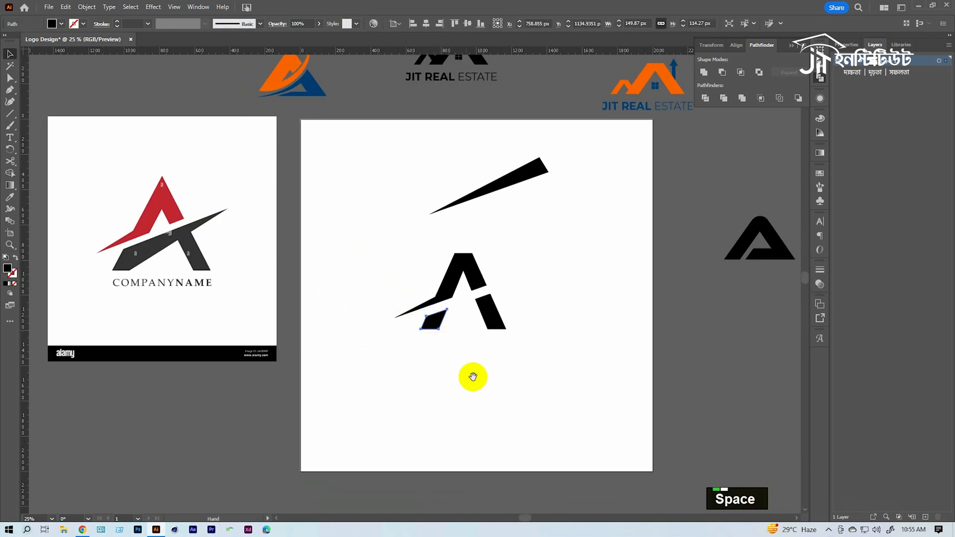
pyautogui.keyDown('ctrl'); pyautogui.click(444, 317); pyautogui.keyUp('ctrl')
pyautogui.moveTo(450, 330); pyautogui.dragTo(471, 371)
pyautogui.click(607, 226)
pyautogui.moveTo(537, 145); pyautogui.dragTo(421, 315)
pyautogui.keyDown('ctrl'); pyautogui.click(483, 314); pyautogui.keyUp('ctrl')
pyautogui.keyDown('ctrl'); pyautogui.click(416, 326); pyautogui.keyUp('ctrl')
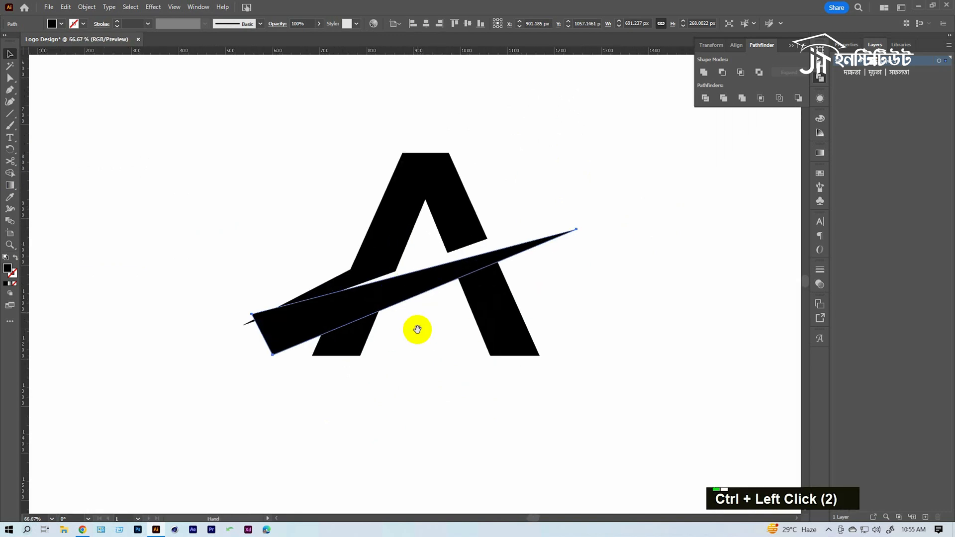
# Rotate the second wedge slightly steeper to run parallel to the gap, and move it lower across both legs
pyautogui.moveTo(583, 226); pyautogui.dragTo(584, 211)
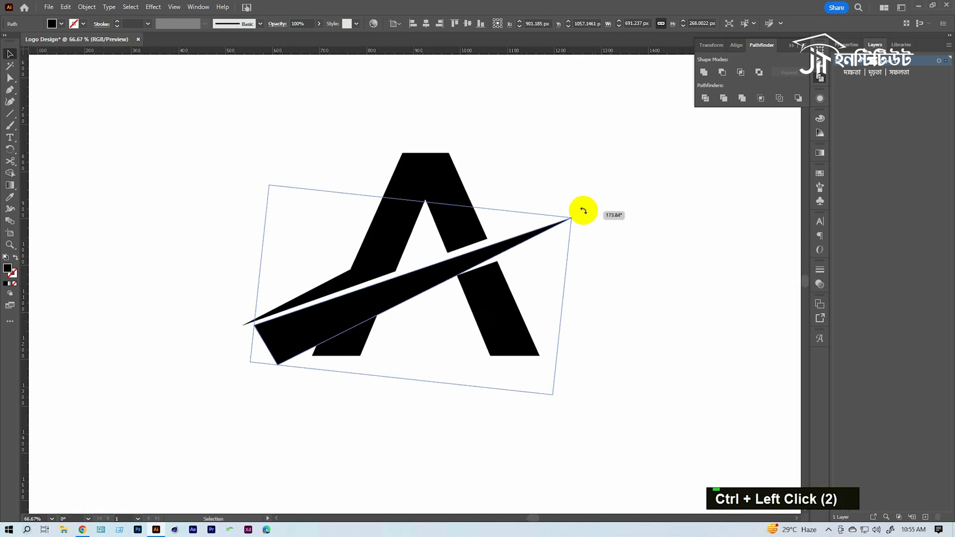
pyautogui.moveTo(513, 241); pyautogui.dragTo(589, 222)
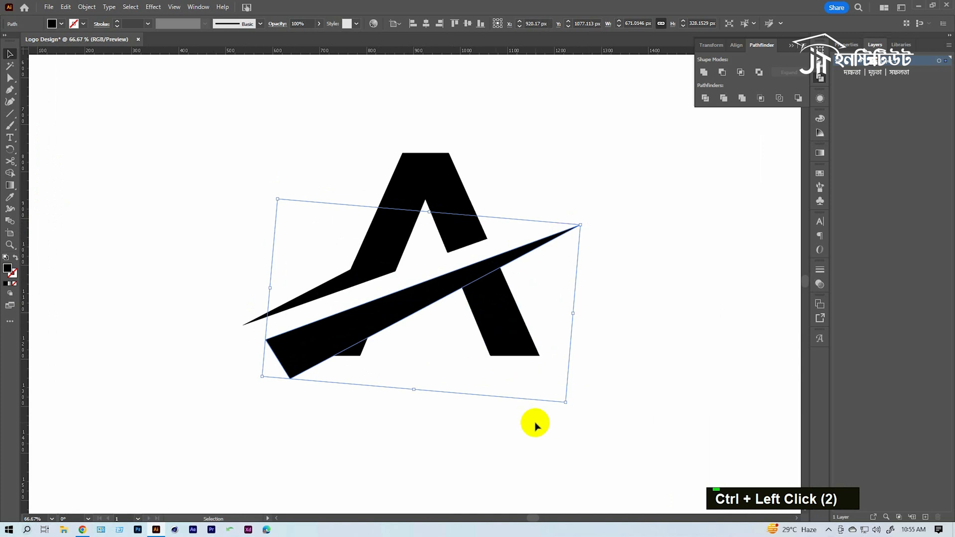
pyautogui.hotkey('ctrl', 'space')
pyautogui.moveTo(541, 420); pyautogui.dragTo(327, 310)
pyautogui.keyDown('ctrl'); pyautogui.click(406, 314); pyautogui.keyUp('ctrl')
pyautogui.keyDown('ctrl'); pyautogui.click(444, 304); pyautogui.keyUp('ctrl')
pyautogui.click(413, 400)
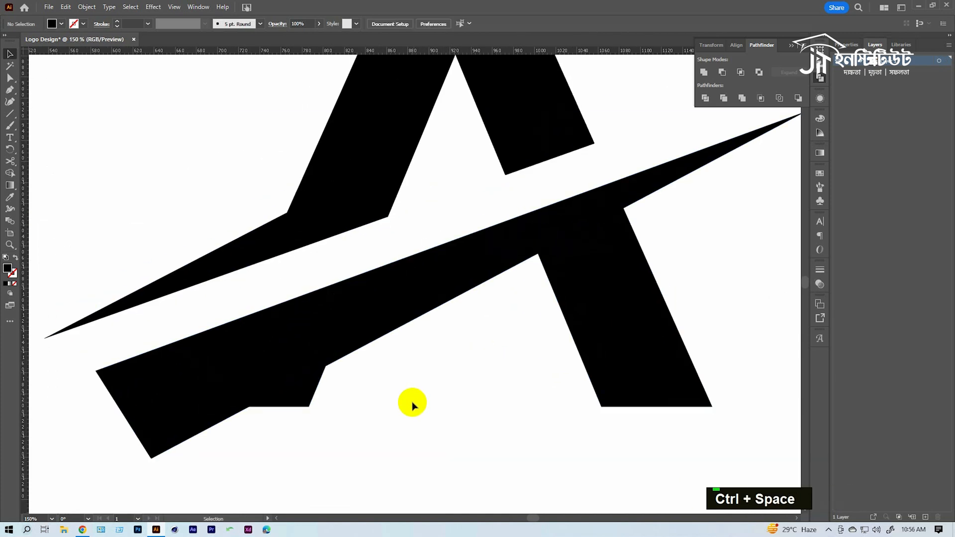
# Try stretching a duplicate of the left lower leg up toward the gap, and delete the duplicate
pyautogui.click(295, 408)
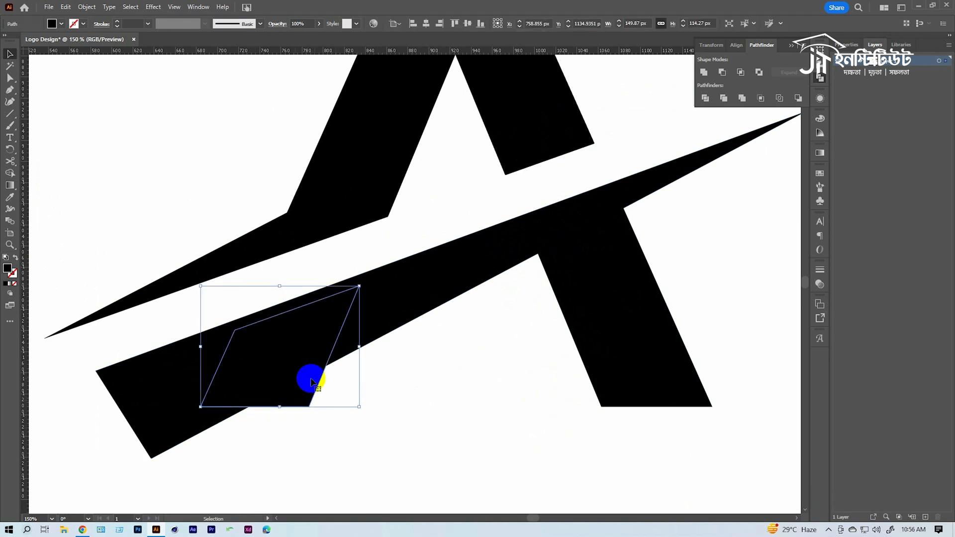
pyautogui.hotkey('ctrl', 'f')
pyautogui.hotkey('ctrl', 'c')
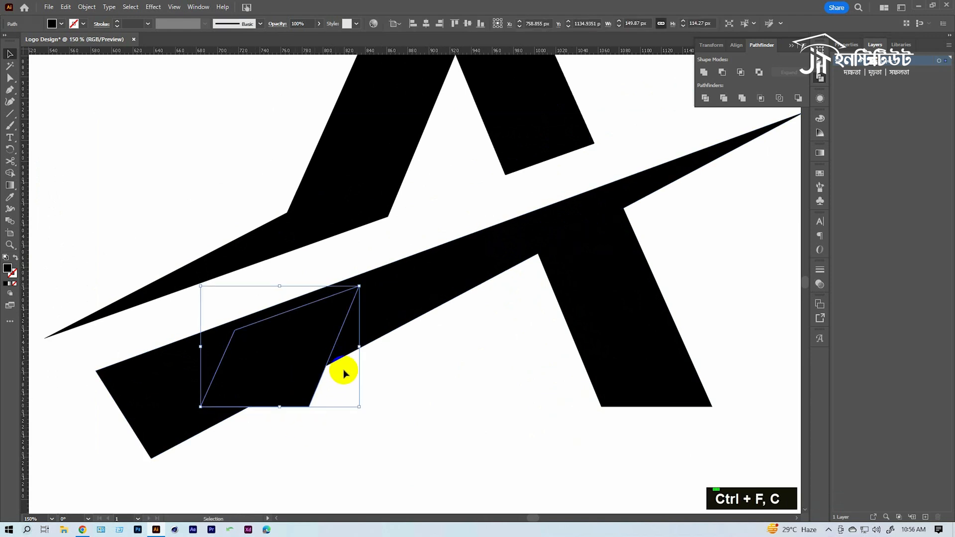
pyautogui.moveTo(283, 277); pyautogui.dragTo(295, 260)
pyautogui.moveTo(315, 309); pyautogui.dragTo(309, 315)
pyautogui.hotkey('ctrl', 'z')
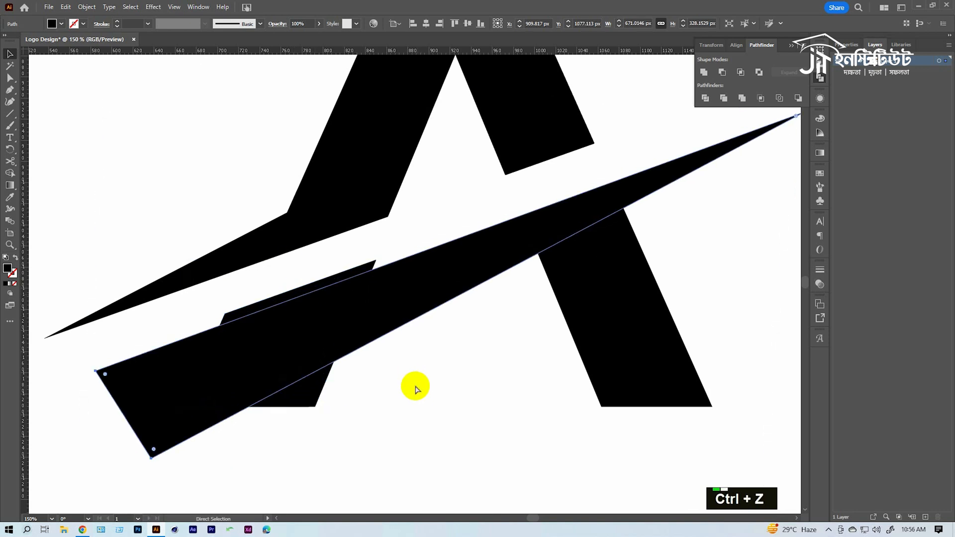
pyautogui.doubleClick(311, 402)
pyautogui.press('Delete')
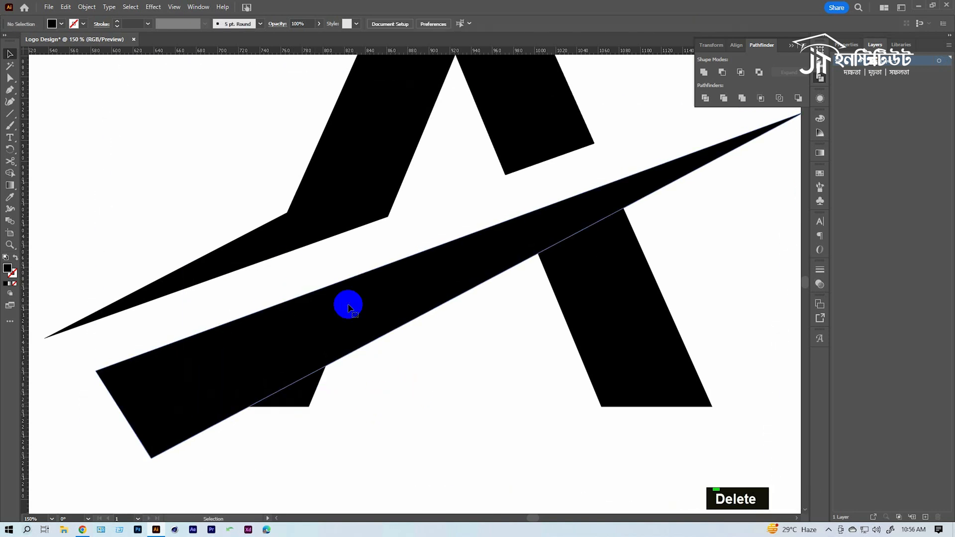
pyautogui.click(348, 308)
pyautogui.click(455, 341)
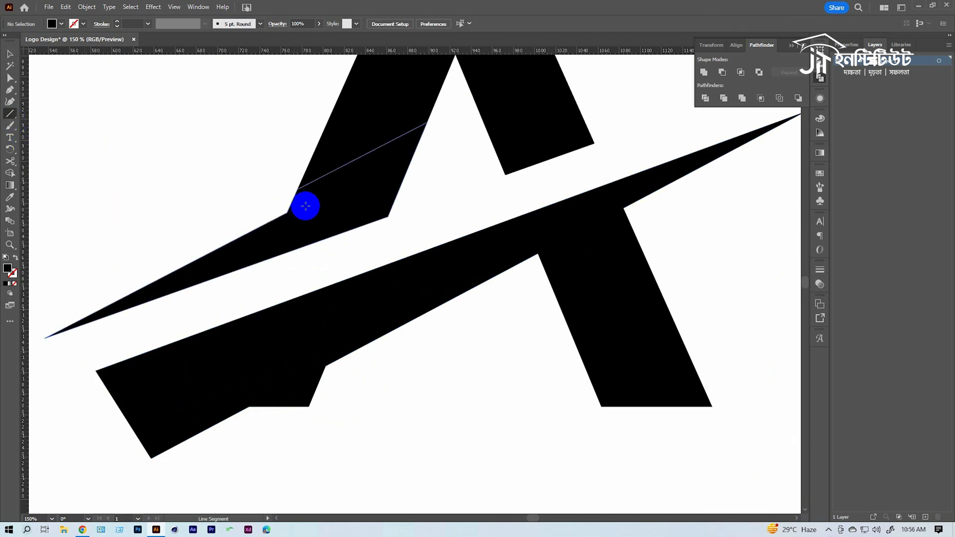
# Draw a slanted line following the left leg's outer edge across the lower wedge, and remove the wedge's blunt end beyond it with Shape Builder
pyautogui.moveTo(391, 213); pyautogui.dragTo(274, 488)
pyautogui.press('v')
pyautogui.moveTo(330, 348); pyautogui.dragTo(232, 342)
pyautogui.keyDown('shift'); pyautogui.click(186, 377); pyautogui.keyUp('shift')
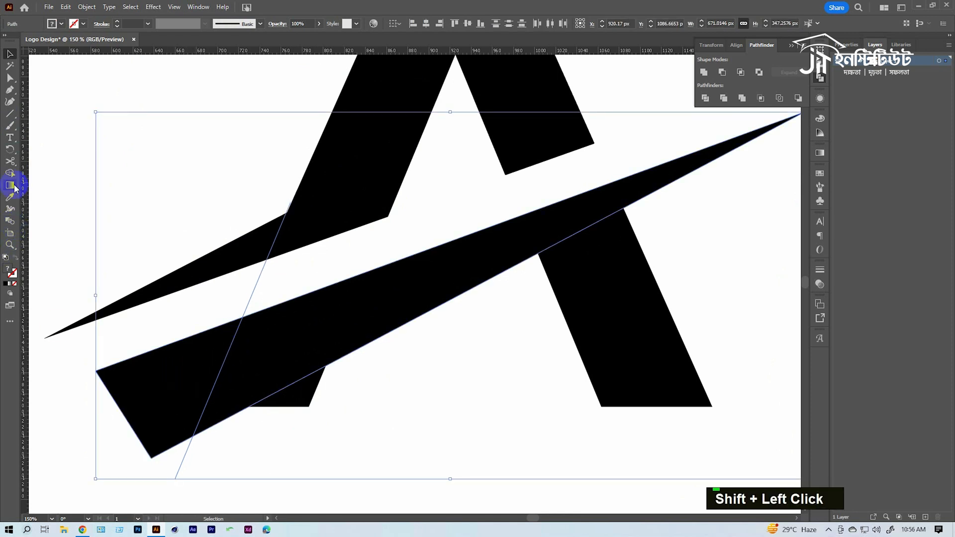
pyautogui.click(11, 174)
pyautogui.keyDown('alt'); pyautogui.click(175, 378); pyautogui.keyUp('alt')
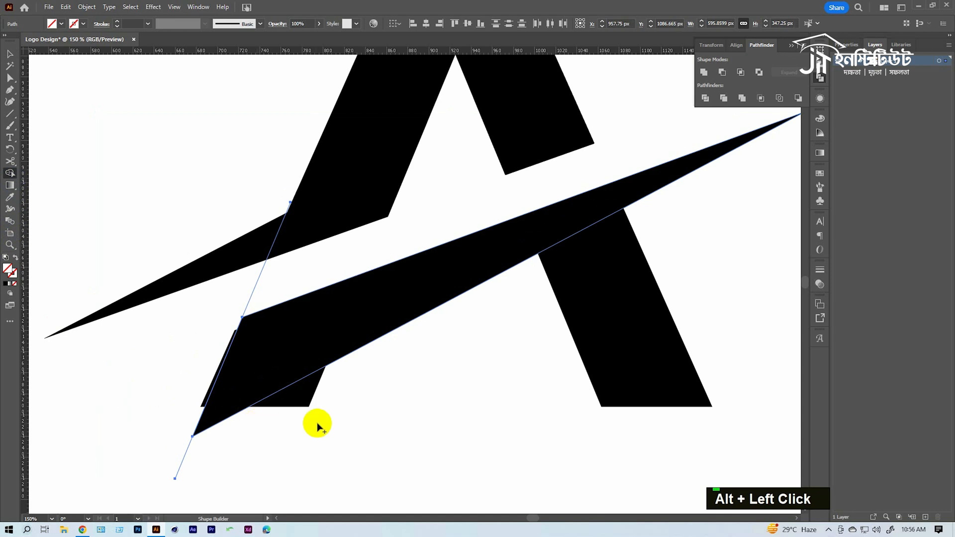
# Delete the leftover slanted line and the remaining piece of the left lower leg under the wedge
pyautogui.press('v')
pyautogui.click(214, 461)
pyautogui.moveTo(213, 461); pyautogui.dragTo(142, 444)
pyautogui.click(302, 459)
pyautogui.click(312, 405)
pyautogui.press('Delete')
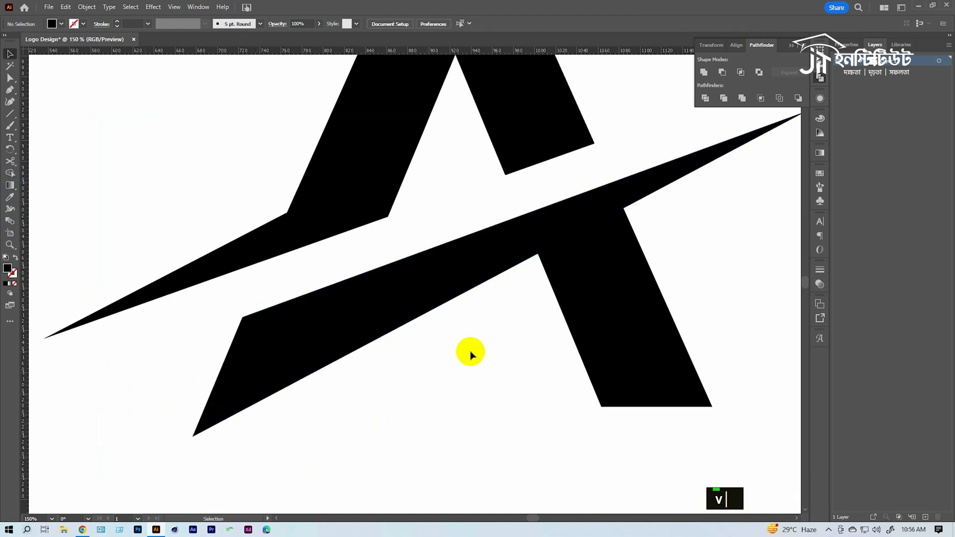
# Unite the lower wedge and the right lower leg into one shape
pyautogui.keyDown('ctrl'); pyautogui.keyDown('alt'); pyautogui.click(400, 314); pyautogui.keyUp('alt'); pyautogui.keyUp('ctrl')
pyautogui.keyDown('ctrl'); pyautogui.keyDown('alt'); pyautogui.click(363, 298); pyautogui.keyUp('alt'); pyautogui.keyUp('ctrl')
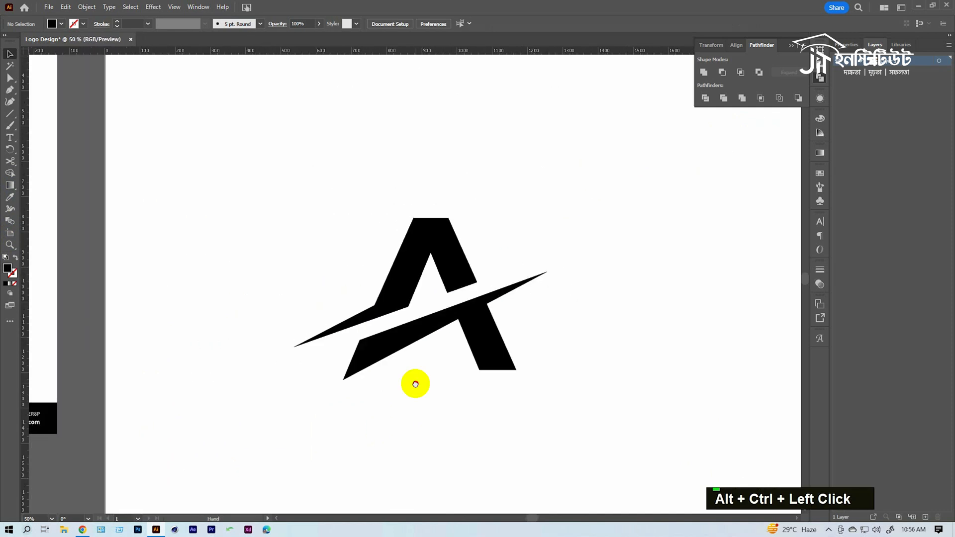
pyautogui.keyDown('ctrl'); pyautogui.doubleClick(456, 364); pyautogui.keyUp('ctrl')
pyautogui.moveTo(422, 244); pyautogui.dragTo(496, 405)
pyautogui.click(454, 266)
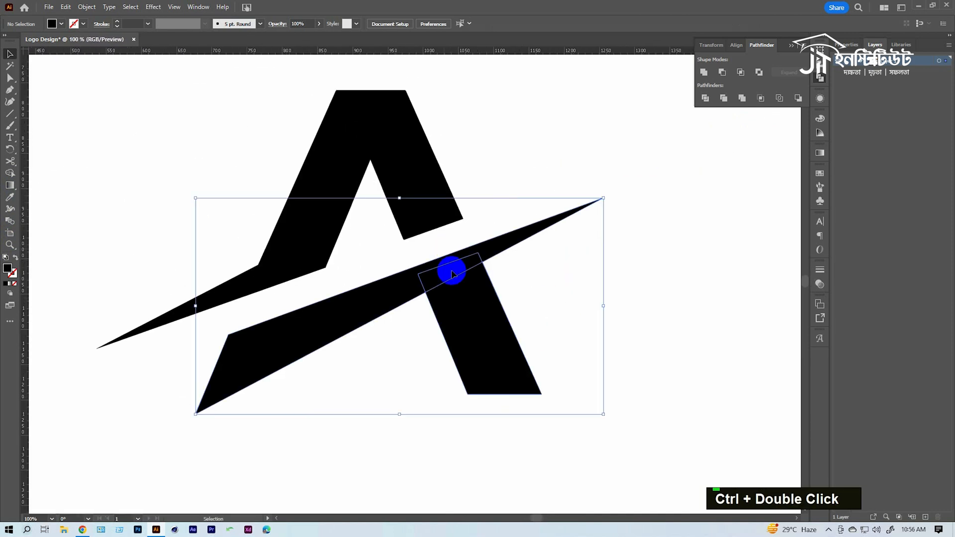
pyautogui.click(709, 72)
pyautogui.click(245, 187)
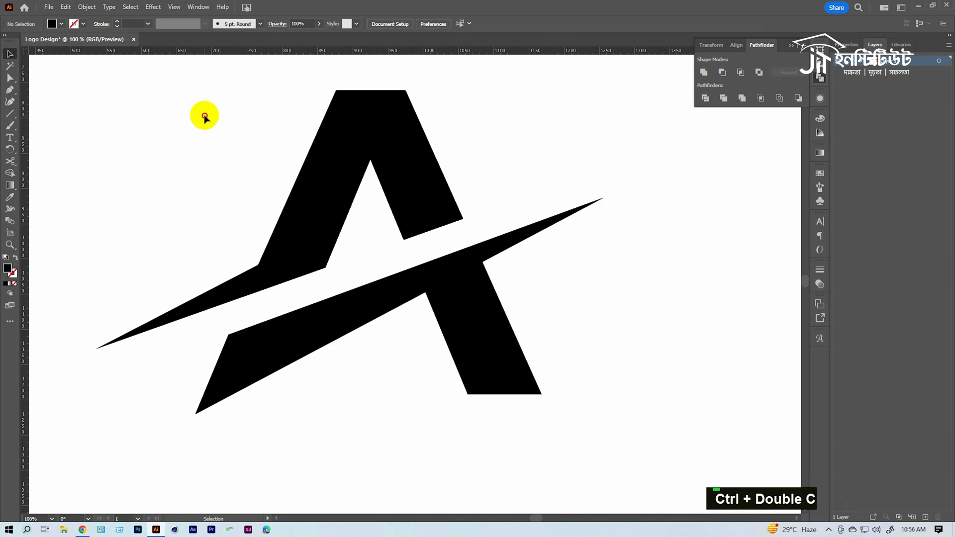
# Unite the A's upper pieces with the left swoosh into one shape
pyautogui.doubleClick(436, 257)
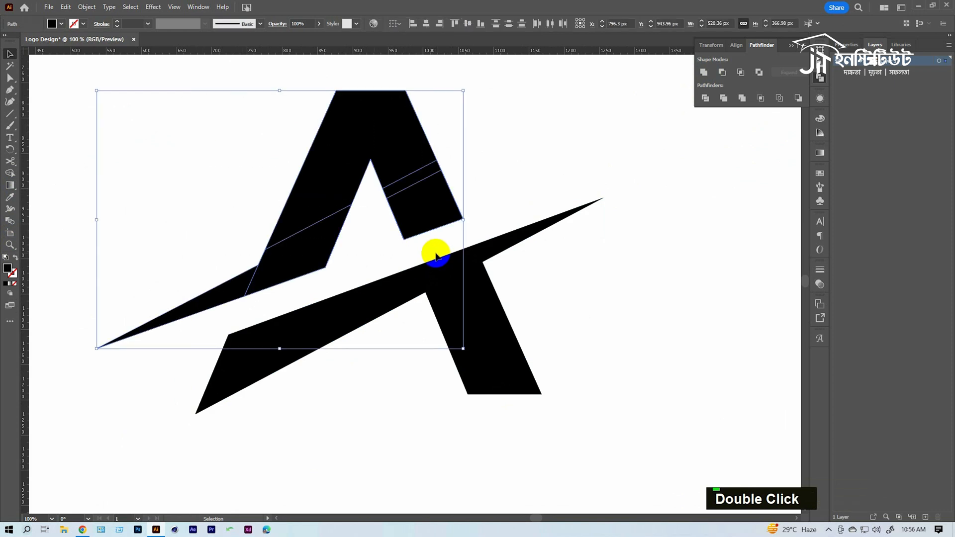
pyautogui.click(704, 73)
pyautogui.keyDown('ctrl'); pyautogui.keyDown('alt'); pyautogui.click(363, 240); pyautogui.keyUp('alt'); pyautogui.keyUp('ctrl')
pyautogui.keyDown('ctrl'); pyautogui.keyDown('alt'); pyautogui.click(362, 241); pyautogui.keyUp('alt'); pyautogui.keyUp('ctrl')
pyautogui.keyDown('ctrl'); pyautogui.keyDown('alt'); pyautogui.click(363, 241); pyautogui.keyUp('alt'); pyautogui.keyUp('ctrl')
pyautogui.moveTo(386, 315); pyautogui.dragTo(435, 289)
pyautogui.click(394, 236)
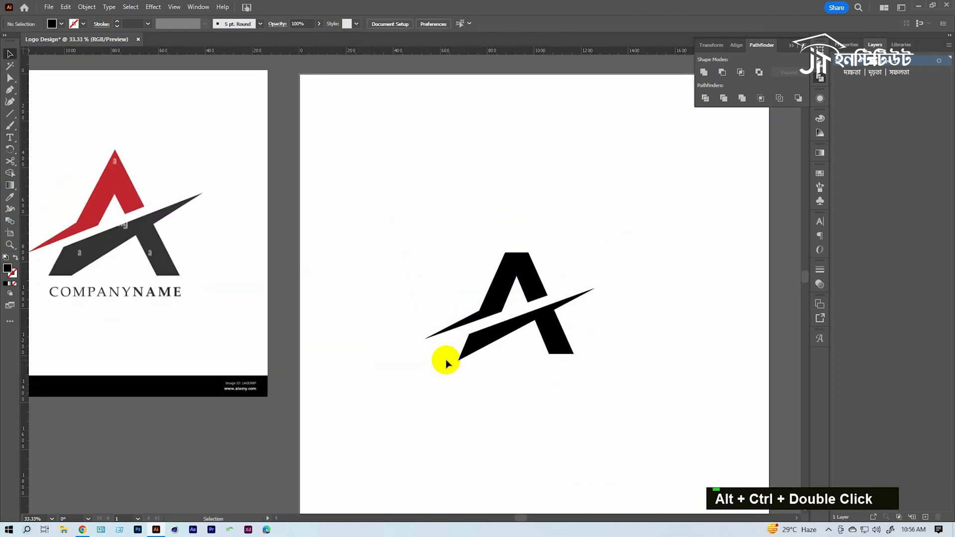
# Draw a horizontal line about 698 px long across the lower swoosh's pointed end and the right leg
pyautogui.hotkey('ctrl', 'space')
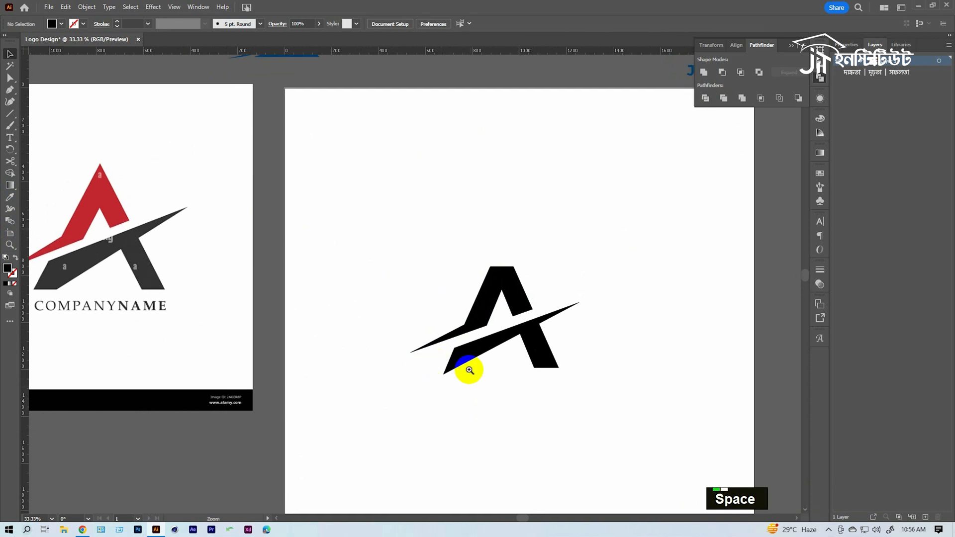
pyautogui.keyDown('ctrl'); pyautogui.click(441, 331); pyautogui.keyUp('ctrl')
pyautogui.moveTo(442, 334); pyautogui.dragTo(398, 332)
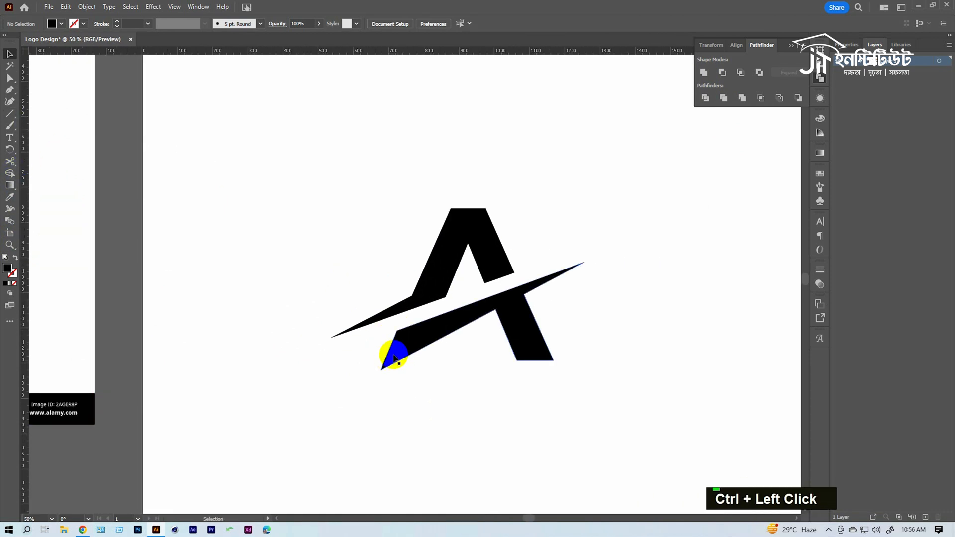
pyautogui.doubleClick(12, 114)
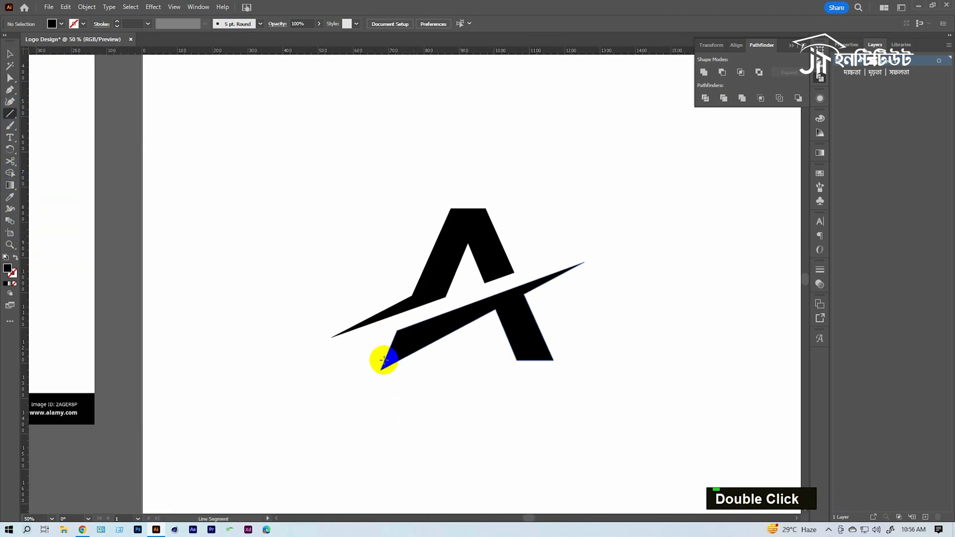
pyautogui.moveTo(381, 352); pyautogui.dragTo(626, 351)
# Remove the parts of the lower swoosh and right leg below the line with Shape Builder, and delete the line
pyautogui.keyDown('ctrl'); pyautogui.click(448, 331); pyautogui.keyUp('ctrl')
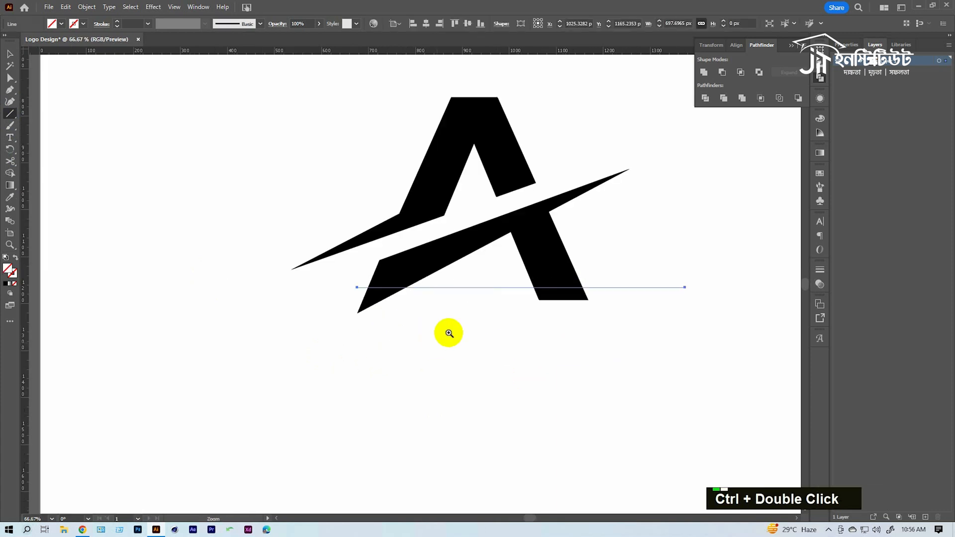
pyautogui.keyDown('ctrl'); pyautogui.click(424, 407); pyautogui.keyUp('ctrl')
pyautogui.press('v')
pyautogui.moveTo(609, 417); pyautogui.dragTo(286, 239)
pyautogui.keyDown('alt'); pyautogui.click(288, 313); pyautogui.keyUp('alt')
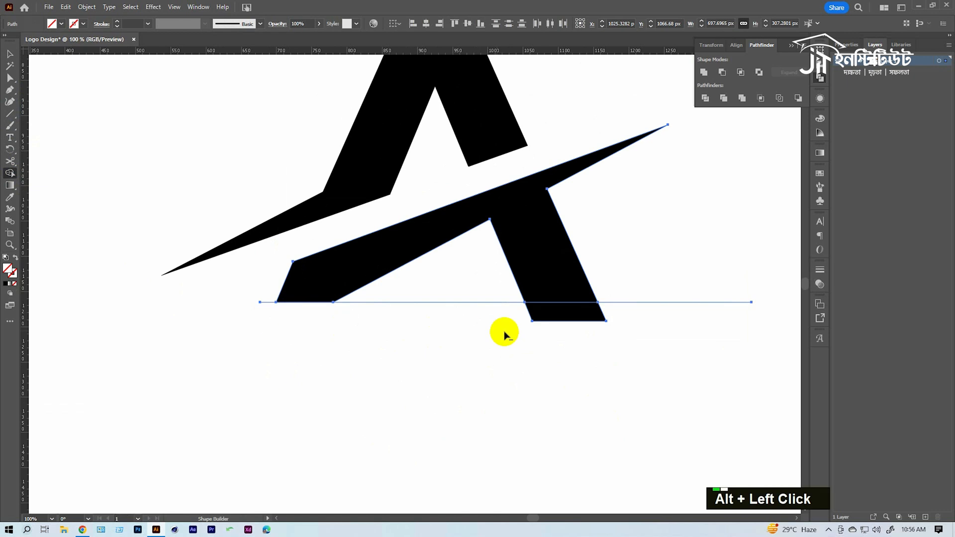
pyautogui.press('v')
pyautogui.click(699, 302)
pyautogui.press('Delete')
# Fill the upper A shape with the red sampled from the reference logo
pyautogui.keyDown('ctrl'); pyautogui.keyDown('alt'); pyautogui.doubleClick(464, 238); pyautogui.keyUp('alt'); pyautogui.keyUp('ctrl')
pyautogui.keyDown('ctrl'); pyautogui.keyDown('alt'); pyautogui.click(419, 286); pyautogui.keyUp('alt'); pyautogui.keyUp('ctrl')
pyautogui.keyDown('ctrl'); pyautogui.keyDown('alt'); pyautogui.click(414, 282); pyautogui.keyUp('alt'); pyautogui.keyUp('ctrl')
pyautogui.moveTo(432, 310); pyautogui.dragTo(580, 337)
pyautogui.moveTo(438, 219); pyautogui.dragTo(542, 383)
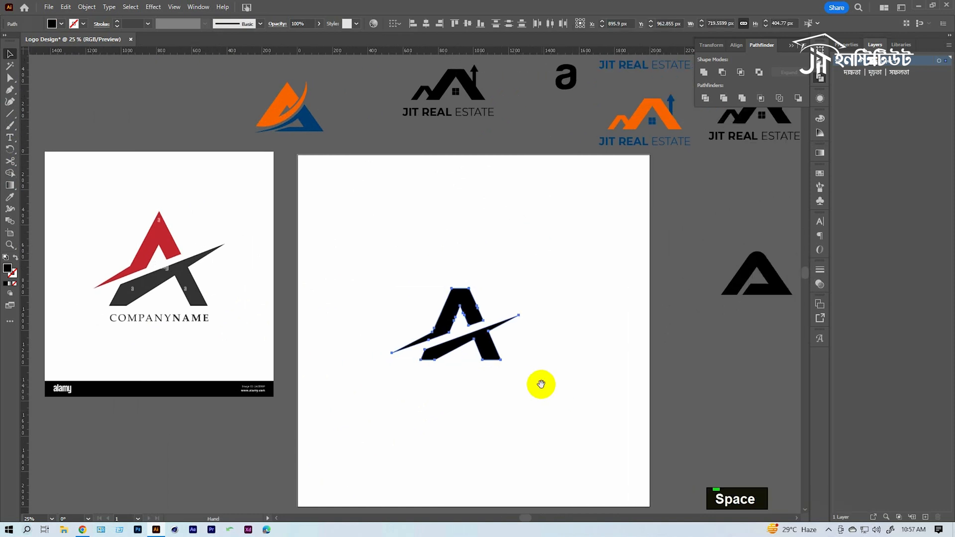
pyautogui.doubleClick(471, 298)
pyautogui.click(471, 307)
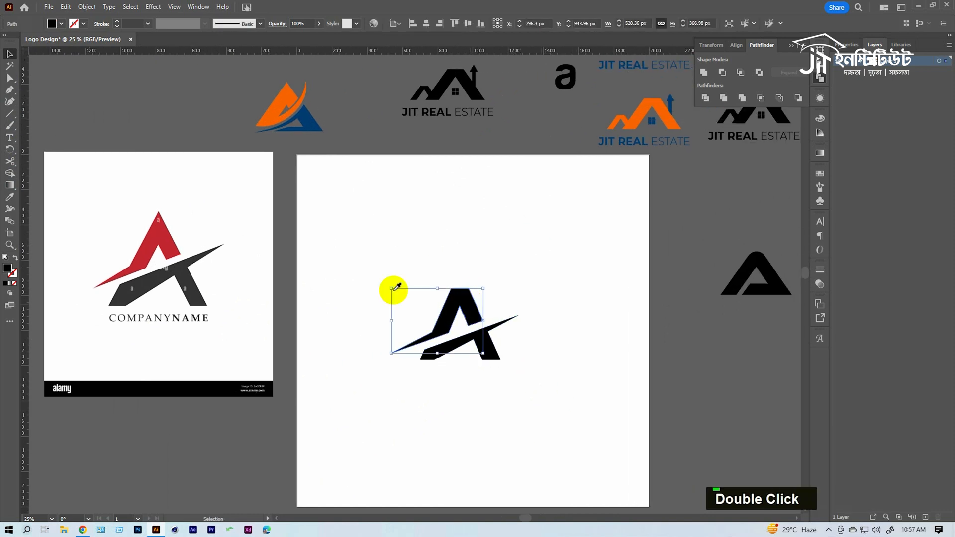
pyautogui.press('i')
pyautogui.click(154, 237)
pyautogui.press('v')
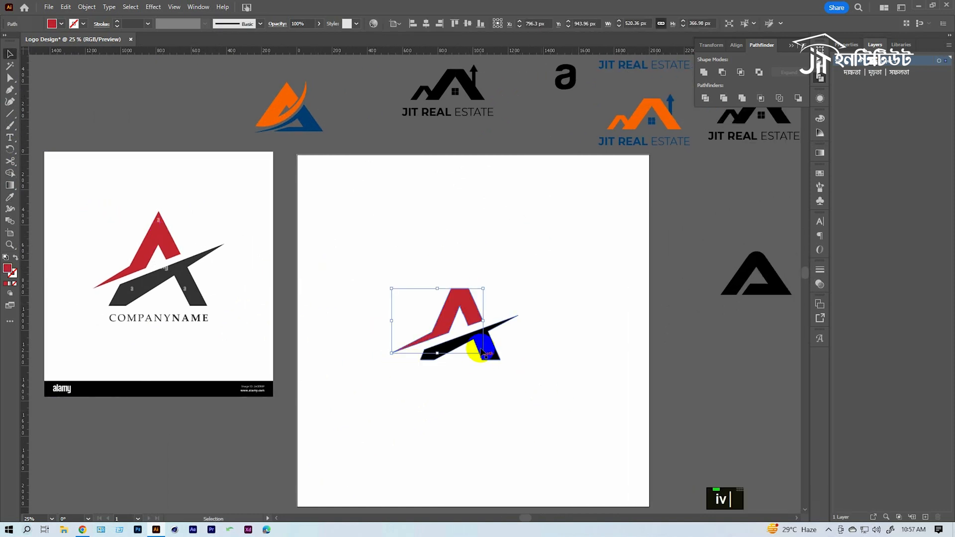
# Fill the lower swoosh-and-leg shape with the dark gray sampled from the reference logo
pyautogui.press('i')
pyautogui.click(158, 277)
pyautogui.press('v')
pyautogui.click(394, 242)
# Add an anchor point at the middle of the red A's flat top edge
pyautogui.keyDown('ctrl'); pyautogui.doubleClick(449, 316); pyautogui.keyUp('ctrl')
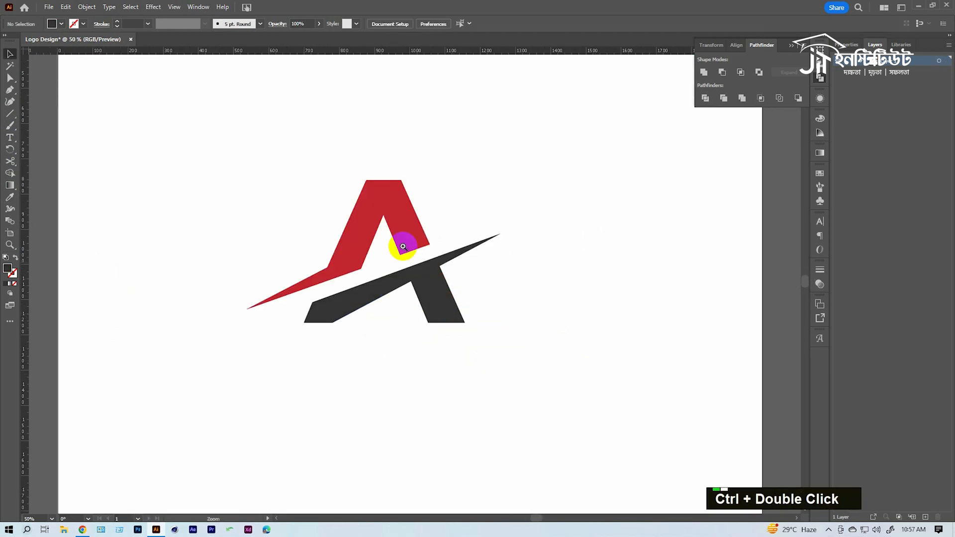
pyautogui.keyDown('ctrl'); pyautogui.click(407, 248); pyautogui.keyUp('ctrl')
pyautogui.keyDown('ctrl'); pyautogui.click(406, 226); pyautogui.keyUp('ctrl')
pyautogui.keyDown('ctrl'); pyautogui.click(404, 224); pyautogui.keyUp('ctrl')
pyautogui.keyDown('ctrl'); pyautogui.click(398, 284); pyautogui.keyUp('ctrl')
pyautogui.moveTo(391, 348); pyautogui.dragTo(456, 244)
pyautogui.click(456, 243)
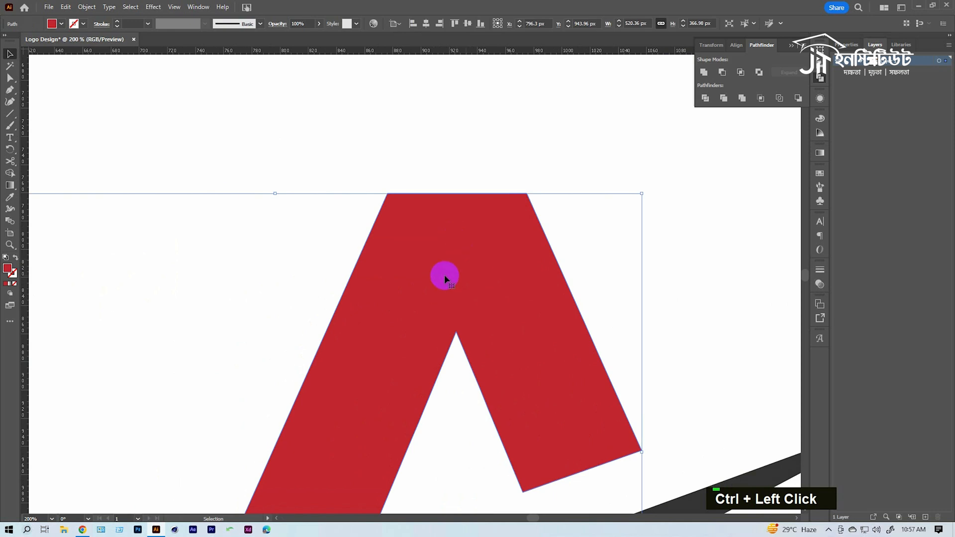
pyautogui.keyDown('ctrl'); pyautogui.keyDown('alt'); pyautogui.click(433, 302); pyautogui.keyUp('alt'); pyautogui.keyUp('ctrl')
pyautogui.moveTo(433, 302); pyautogui.dragTo(449, 302)
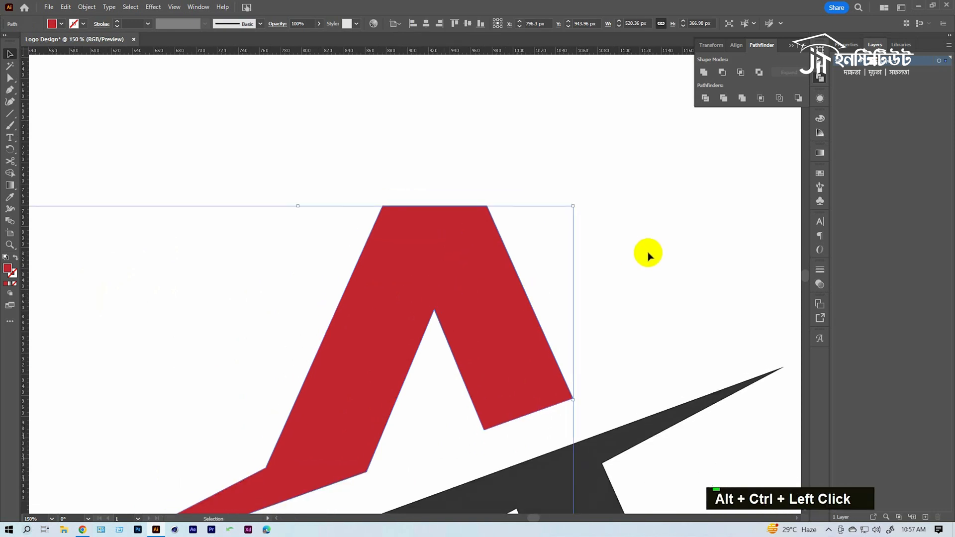
pyautogui.press('+')
pyautogui.click(434, 314)
pyautogui.click(435, 208)
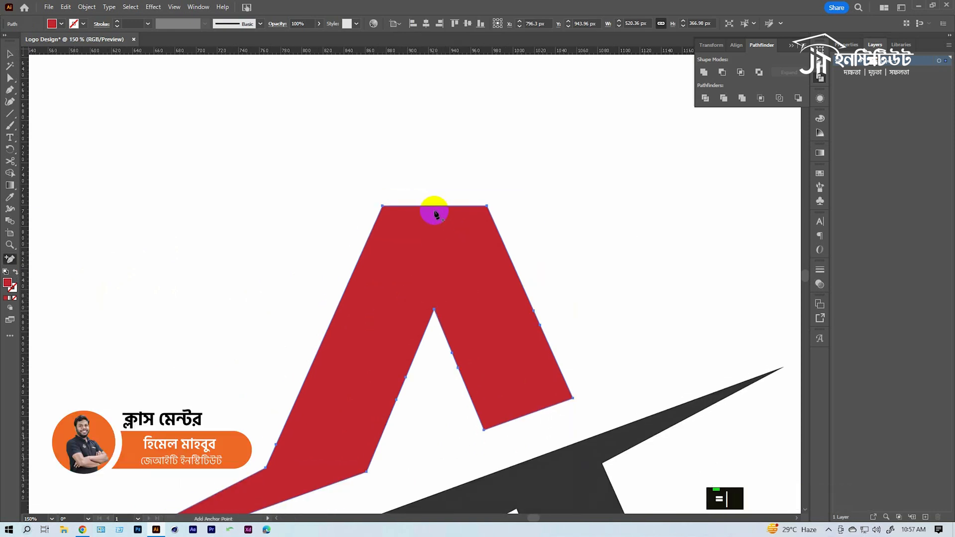
# Pull the top edge's middle point up about 103 px into a sharp apex, and delete the old top corner points
pyautogui.press('a')
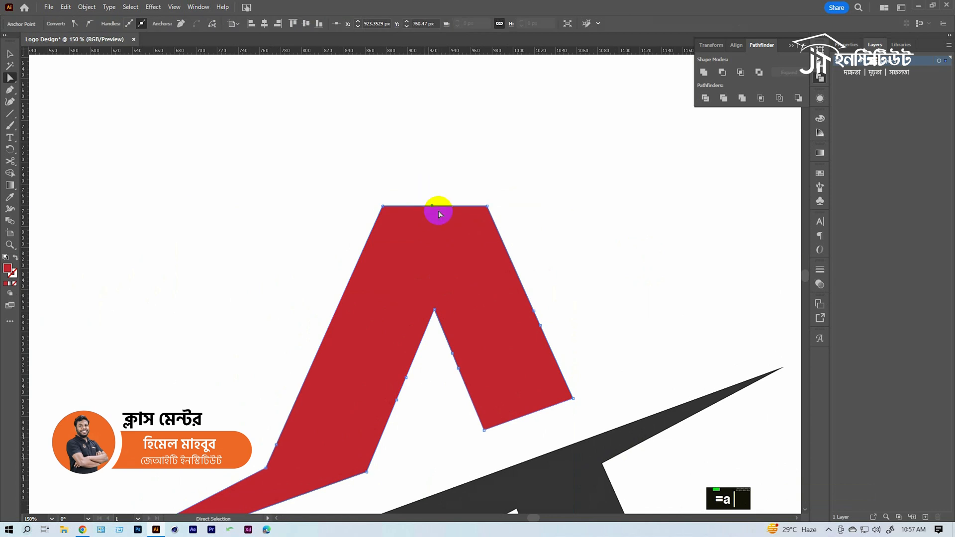
pyautogui.moveTo(434, 209); pyautogui.dragTo(431, 95)
pyautogui.press('-')
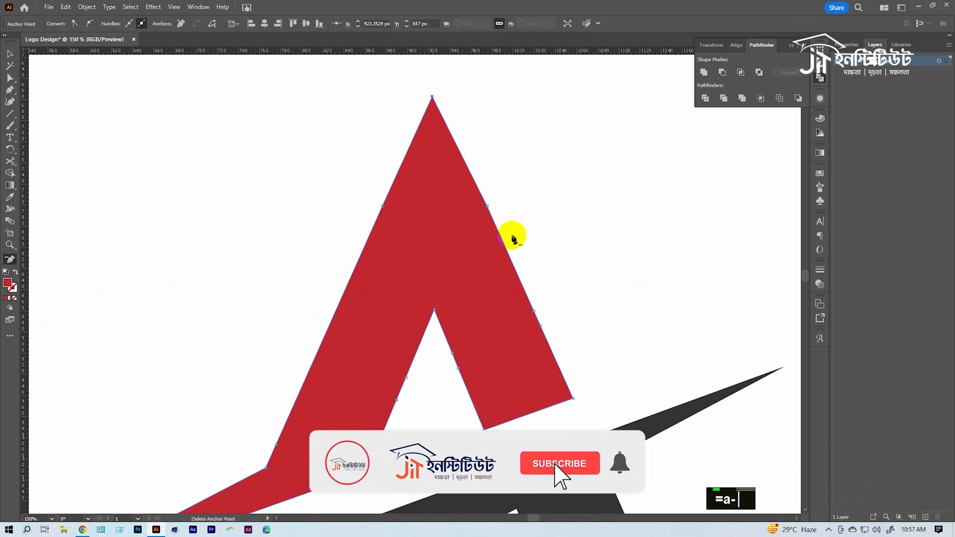
pyautogui.click(487, 206)
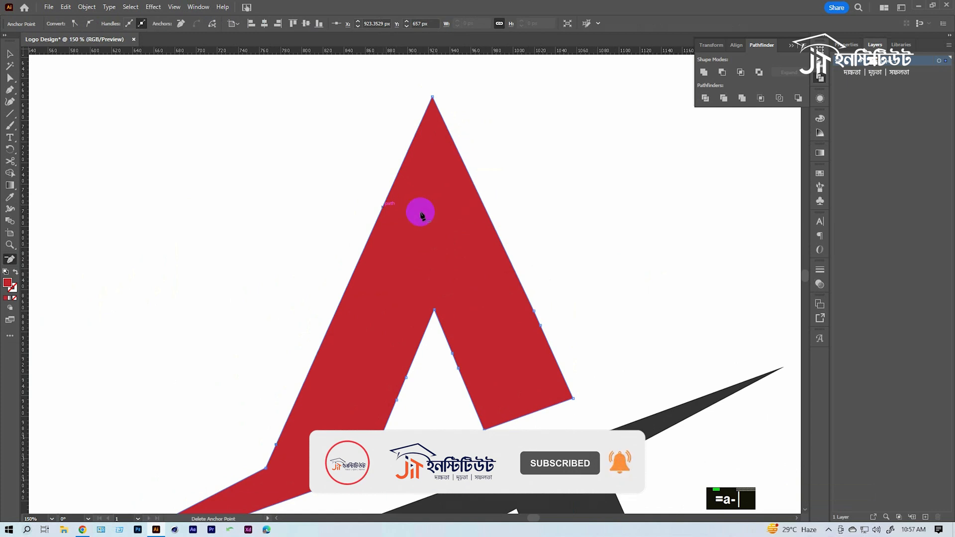
# Shift the red A's apex point slightly right and down, to about X 934 px, Y 667 px
pyautogui.press('a')
pyautogui.moveTo(405, 82); pyautogui.dragTo(462, 133)
pyautogui.moveTo(434, 100)
pyautogui.mouseDown()
pyautogui.moveTo(435, 135)
pyautogui.moveTo(443, 108)
pyautogui.mouseUp()
# Group the red and gray parts, and place the scaled-down A logo in the artboard's upper-left corner
pyautogui.keyDown('ctrl'); pyautogui.keyDown('alt'); pyautogui.click(435, 245); pyautogui.keyUp('alt'); pyautogui.keyUp('ctrl')
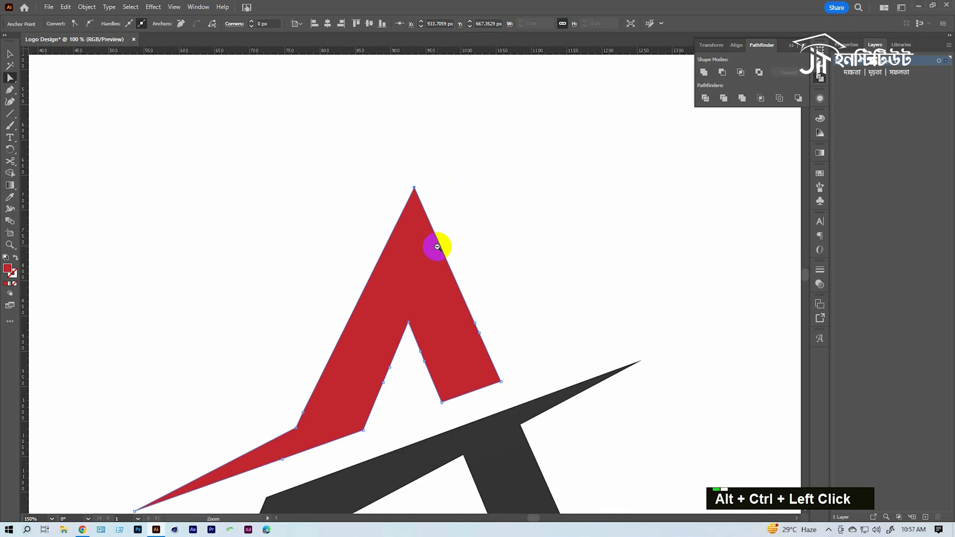
pyautogui.keyDown('ctrl'); pyautogui.keyDown('alt'); pyautogui.doubleClick(436, 245); pyautogui.keyUp('alt'); pyautogui.keyUp('ctrl')
pyautogui.keyDown('ctrl'); pyautogui.keyDown('alt'); pyautogui.click(414, 315); pyautogui.keyUp('alt'); pyautogui.keyUp('ctrl')
pyautogui.keyDown('ctrl'); pyautogui.keyDown('alt'); pyautogui.click(413, 309); pyautogui.keyUp('alt'); pyautogui.keyUp('ctrl')
pyautogui.keyDown('ctrl'); pyautogui.keyDown('alt'); pyautogui.click(412, 297); pyautogui.keyUp('alt'); pyautogui.keyUp('ctrl')
pyautogui.moveTo(430, 331); pyautogui.dragTo(380, 228)
pyautogui.press('v')
pyautogui.moveTo(494, 346); pyautogui.dragTo(435, 258)
pyautogui.hotkey('ctrl', 'g')
pyautogui.click(446, 271)
# Move the orange-and-blue triangle logo and the black JIT REAL ESTATE logo onto the artboard beside the A logo
pyautogui.press('space')
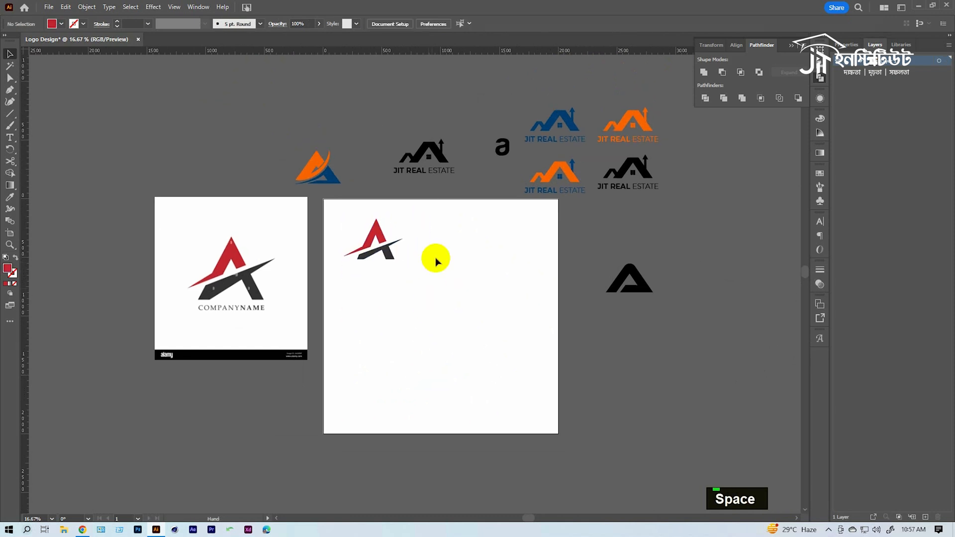
pyautogui.moveTo(316, 167); pyautogui.dragTo(447, 232)
pyautogui.moveTo(339, 110); pyautogui.dragTo(529, 231)
pyautogui.click(466, 260)
# Adjust the triangle logo's position so the three logos form an evenly spaced row along the artboard's top
pyautogui.keyDown('ctrl'); pyautogui.click(424, 238); pyautogui.keyUp('ctrl')
pyautogui.keyDown('ctrl'); pyautogui.click(398, 279); pyautogui.keyUp('ctrl')
pyautogui.moveTo(435, 305); pyautogui.dragTo(476, 294)
pyautogui.moveTo(396, 360); pyautogui.dragTo(334, 258)
pyautogui.moveTo(500, 252); pyautogui.dragTo(473, 253)
pyautogui.click(653, 258)
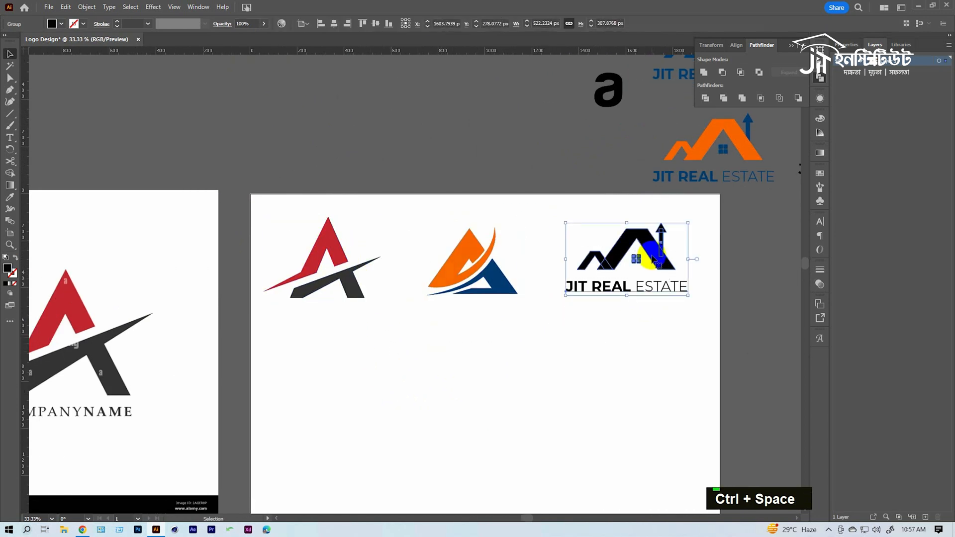
pyautogui.click(610, 343)
pyautogui.keyDown('ctrl'); pyautogui.keyDown('alt'); pyautogui.click(479, 343); pyautogui.keyUp('alt'); pyautogui.keyUp('ctrl')
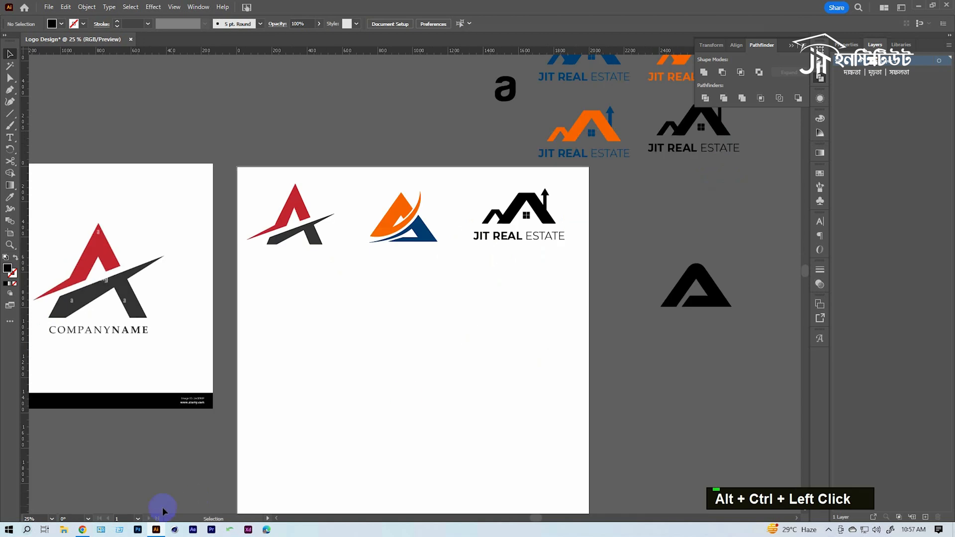
# Switch to Chrome, browse the letter A logo image results, and examine the purple AC CREATIVE logo and its related images
pyautogui.click(83, 530)
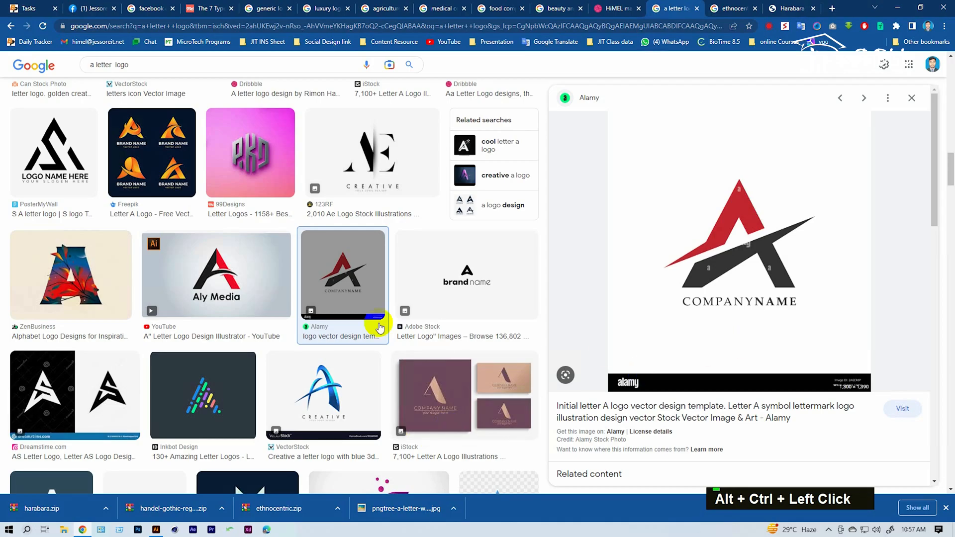
pyautogui.scroll(-3, 411, 340)
pyautogui.scroll(-1, 411, 340)
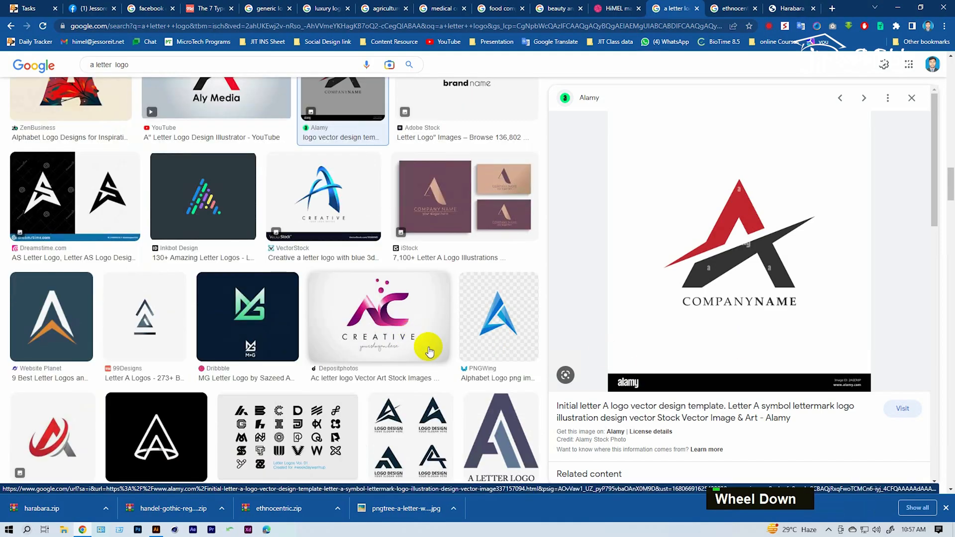
pyautogui.click(217, 326)
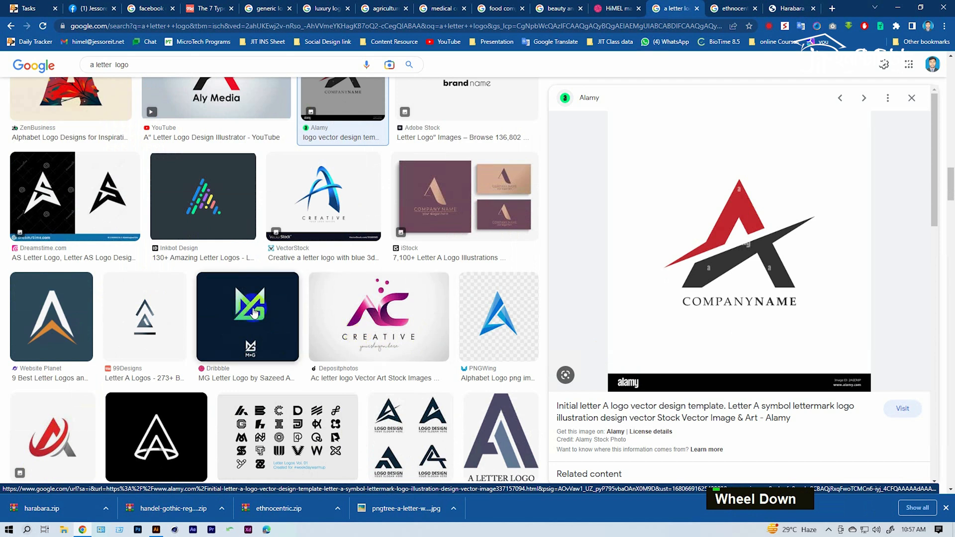
pyautogui.click(379, 313)
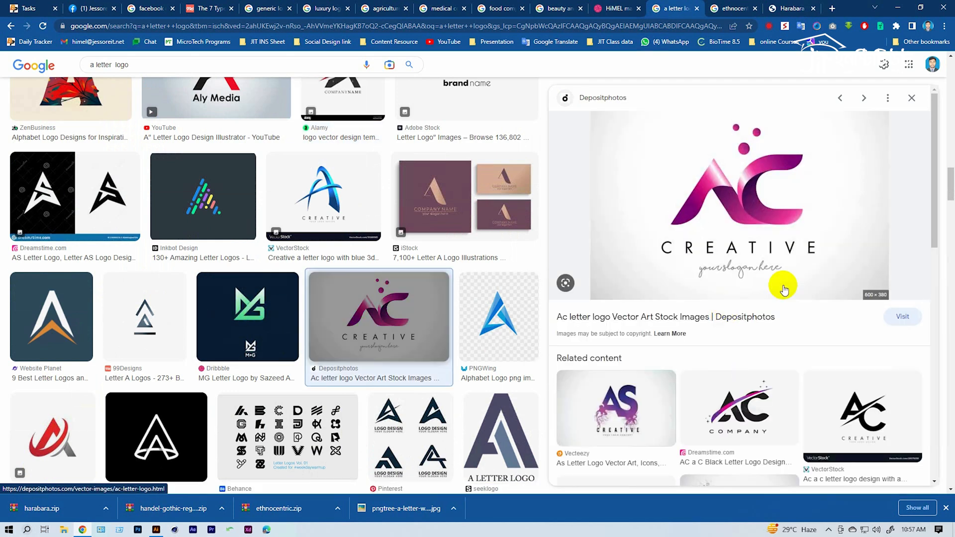
pyautogui.scroll(-3, 796, 313)
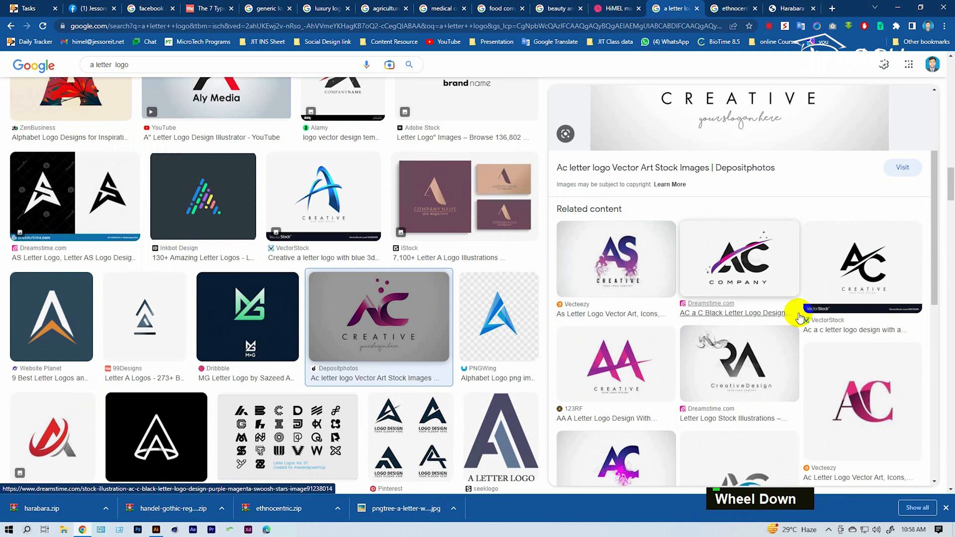
pyautogui.scroll(-2, 797, 318)
pyautogui.click(195, 479)
pyautogui.click(156, 529)
pyautogui.moveTo(282, 324); pyautogui.dragTo(484, 314)
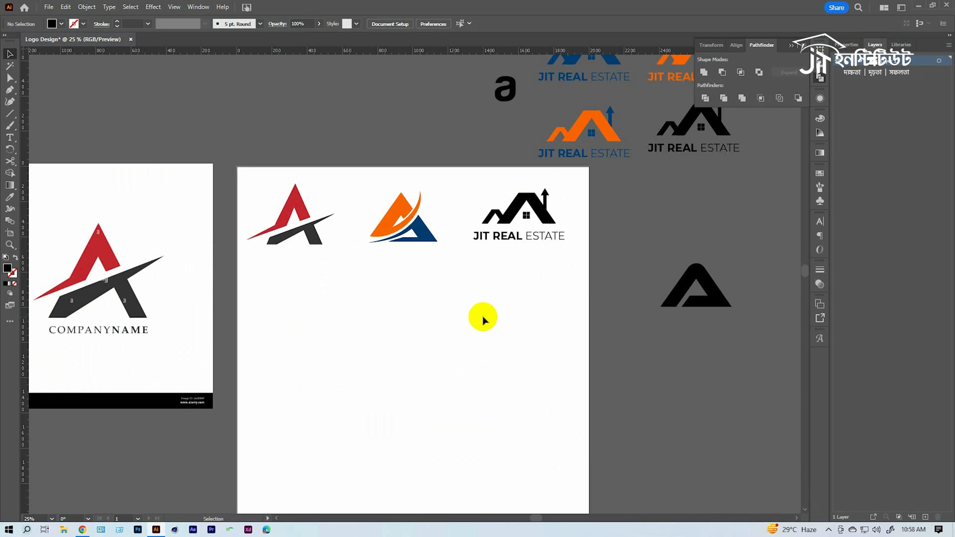
# Switch to Chrome and examine the related AC logo images and the black-and-white AS letter logo with its related content
pyautogui.click(89, 531)
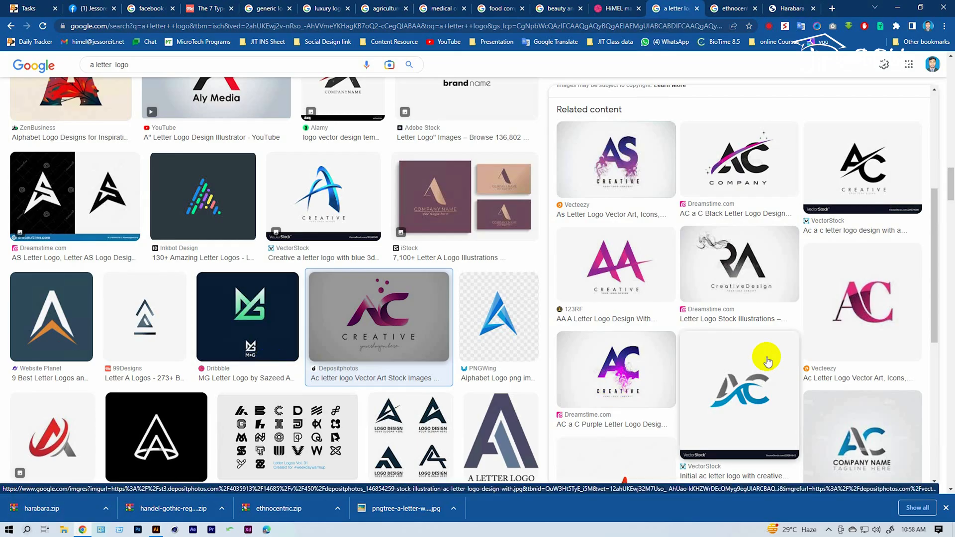
pyautogui.click(885, 299)
pyautogui.scroll(-6, 682, 294)
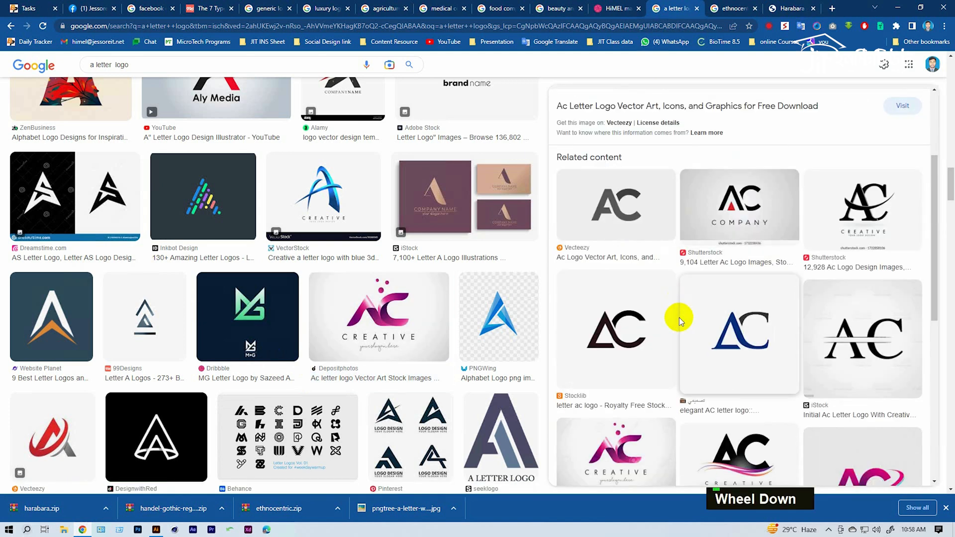
pyautogui.scroll(-3, 398, 386)
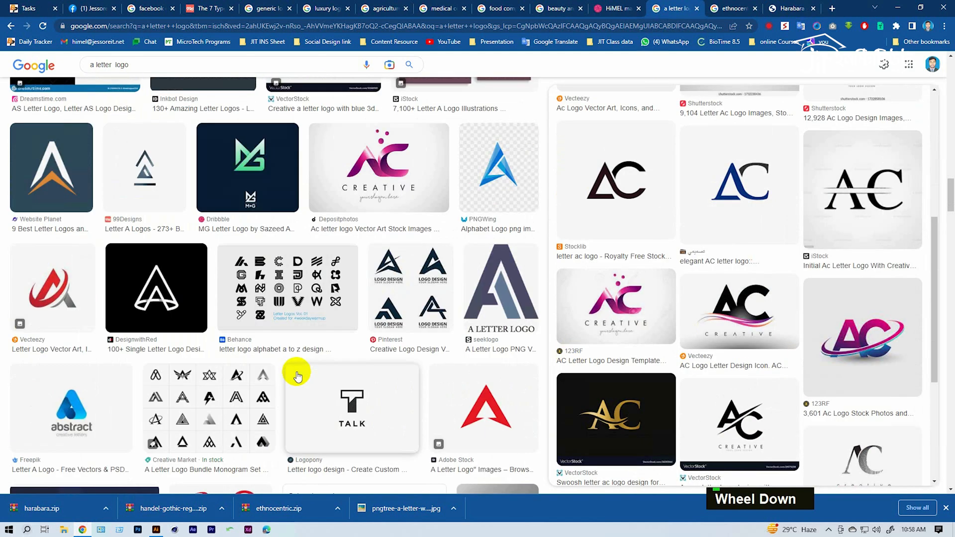
pyautogui.scroll(-2, 706, 381)
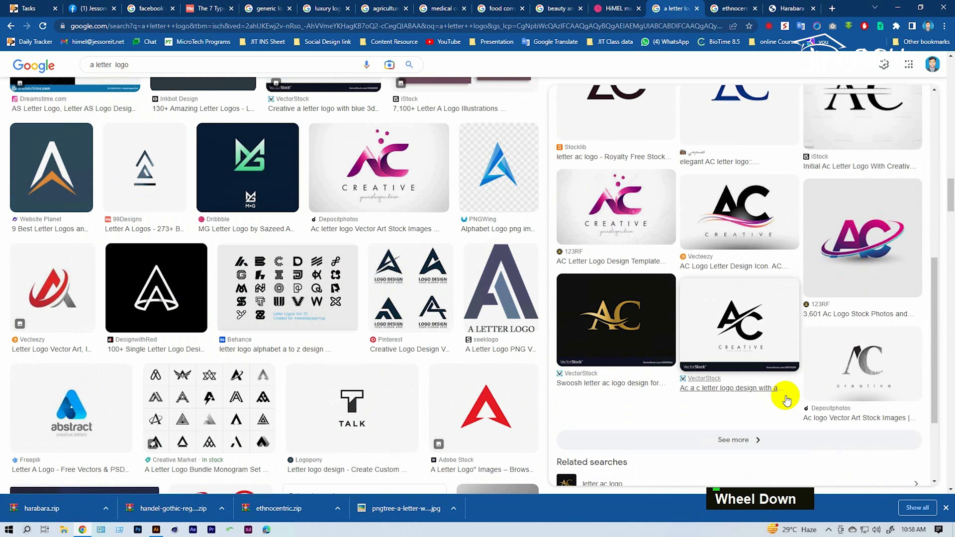
pyautogui.scroll(-3, 785, 394)
pyautogui.scroll(3, 393, 357)
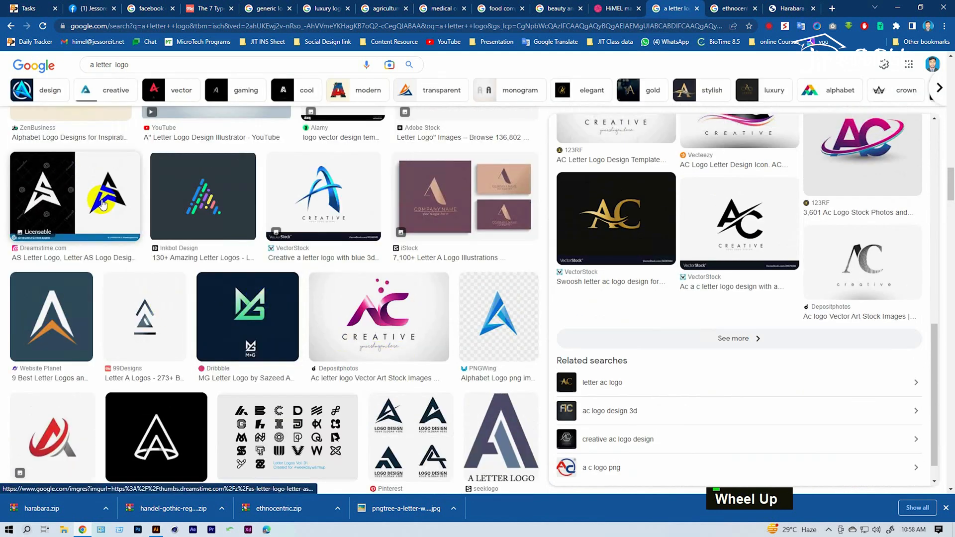
pyautogui.click(75, 199)
pyautogui.scroll(-5, 846, 348)
pyautogui.scroll(4, 796, 353)
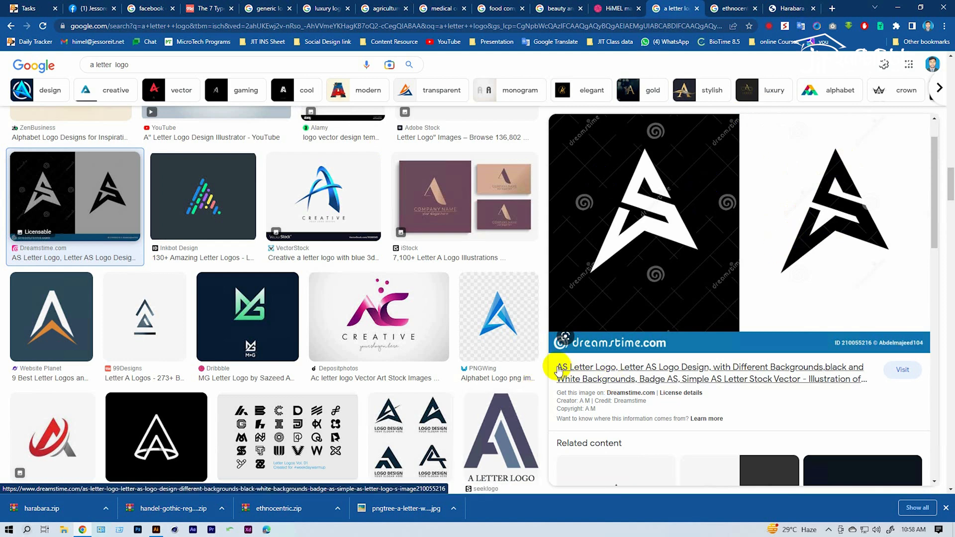
# Return to Illustrator and add the text "AE" in Montserrat Bold below the logo row, enlarged to about 619 pt
pyautogui.click(901, 5)
pyautogui.press('space')
pyautogui.doubleClick(443, 311)
pyautogui.press('v')
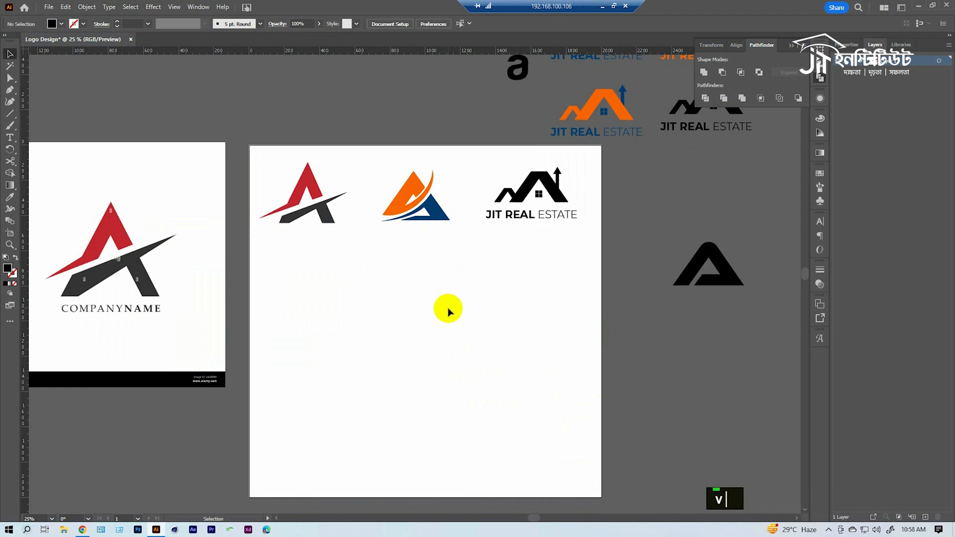
pyautogui.moveTo(447, 310); pyautogui.dragTo(473, 288)
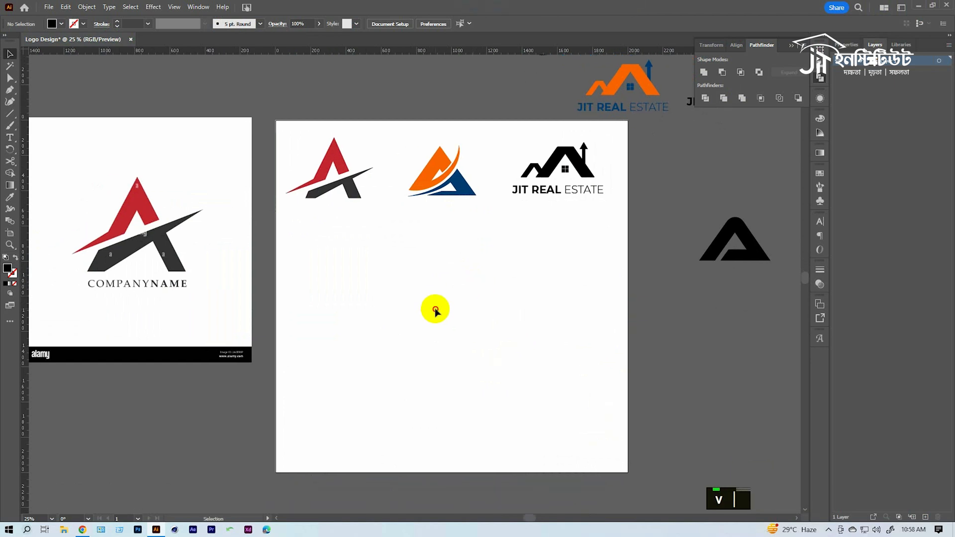
pyautogui.press('t')
pyautogui.click(418, 312)
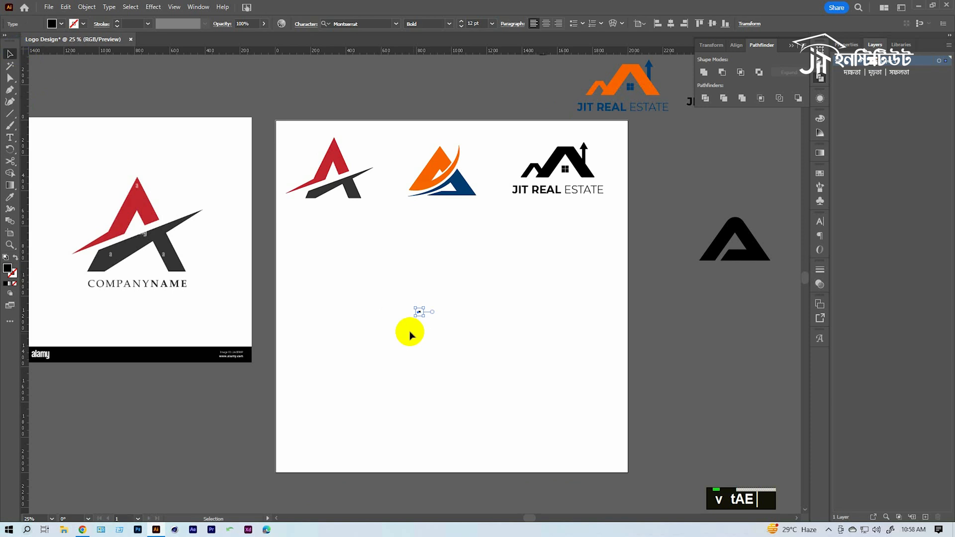
pyautogui.moveTo(424, 315); pyautogui.dragTo(554, 401)
# Place a duplicate of the AE text outside the artboard, below the black rounded A shape
pyautogui.moveTo(510, 348); pyautogui.dragTo(695, 310)
pyautogui.keyDown('ctrl'); pyautogui.click(486, 330); pyautogui.keyUp('ctrl')
pyautogui.keyDown('ctrl'); pyautogui.keyDown('alt'); pyautogui.click(417, 276); pyautogui.keyUp('alt'); pyautogui.keyUp('ctrl')
pyautogui.moveTo(410, 293); pyautogui.dragTo(473, 307)
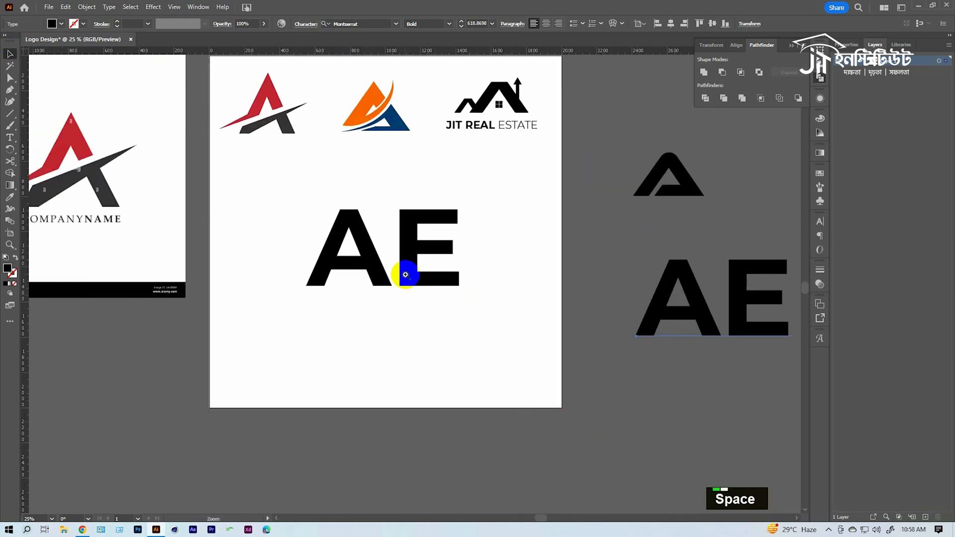
# Convert the AE text on the artboard to outlines
pyautogui.keyDown('ctrl'); pyautogui.click(402, 272); pyautogui.keyUp('ctrl')
pyautogui.moveTo(418, 287); pyautogui.dragTo(443, 307)
pyautogui.rightClick(448, 279)
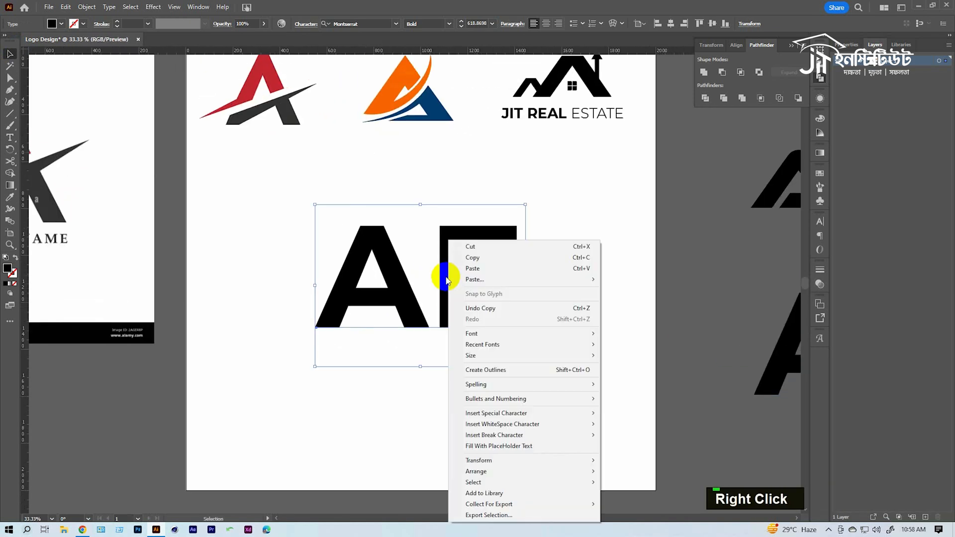
pyautogui.click(448, 199)
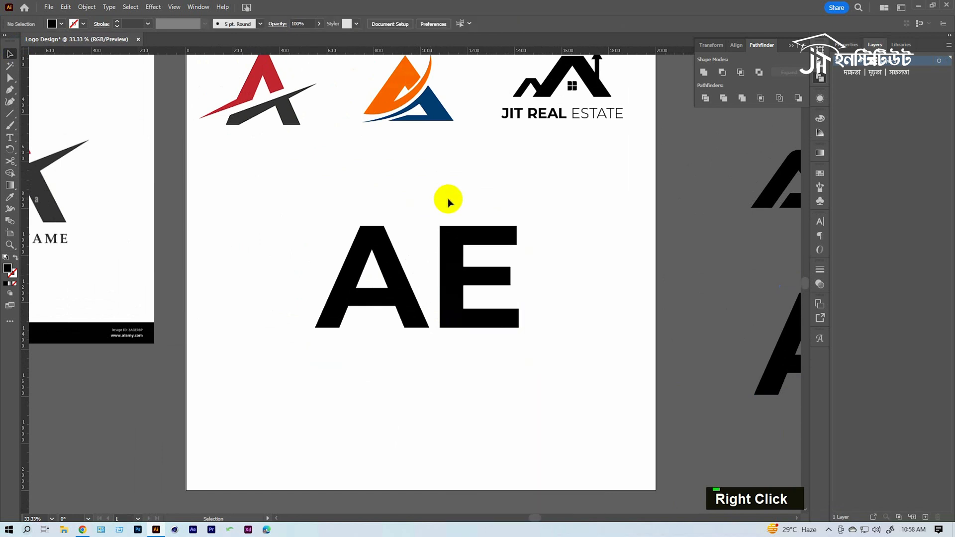
pyautogui.click(486, 257)
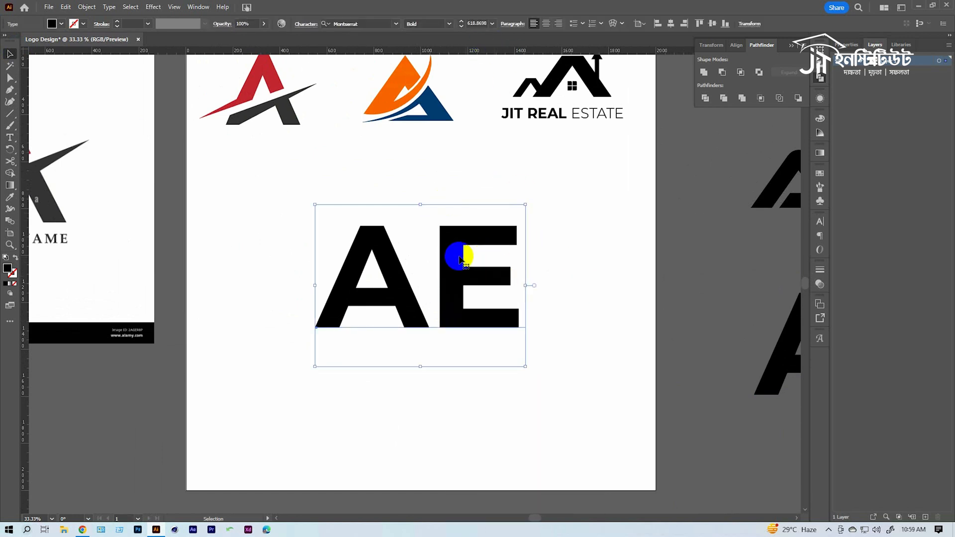
pyautogui.rightClick(444, 241)
pyautogui.click(503, 369)
# Ungroup the outlined AE letters
pyautogui.rightClick(447, 251)
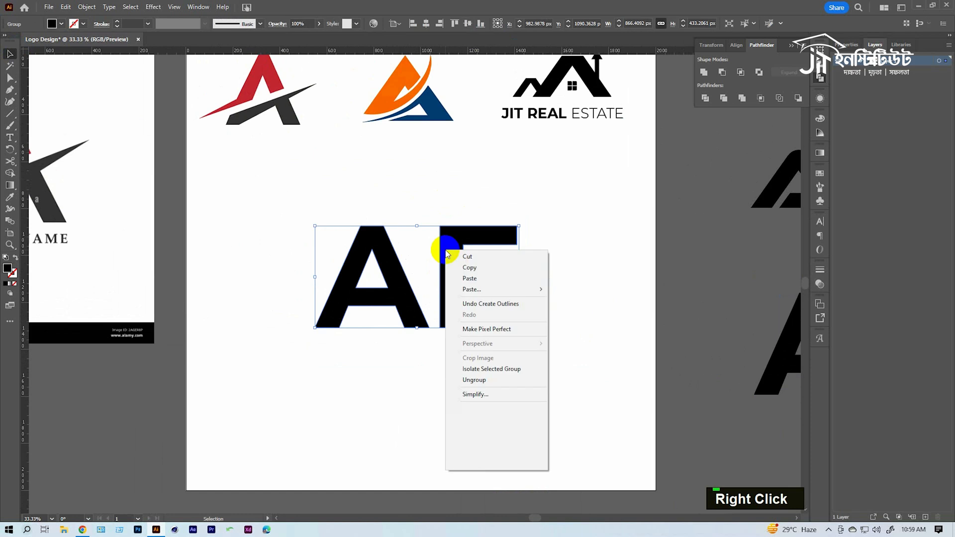
pyautogui.click(582, 263)
pyautogui.click(458, 237)
pyautogui.rightClick(463, 238)
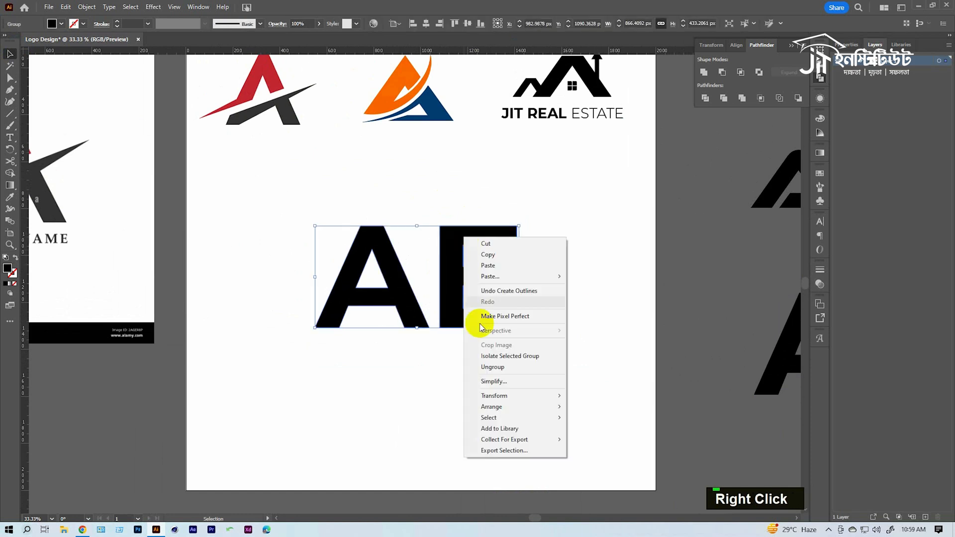
pyautogui.click(547, 367)
# Move the outlined E to the right, away from the A
pyautogui.doubleClick(529, 305)
pyautogui.press('space')
pyautogui.moveTo(448, 278); pyautogui.dragTo(541, 280)
pyautogui.keyDown('ctrl'); pyautogui.click(475, 282); pyautogui.keyUp('ctrl')
pyautogui.press('a')
pyautogui.click(583, 299)
pyautogui.moveTo(430, 233); pyautogui.dragTo(469, 234)
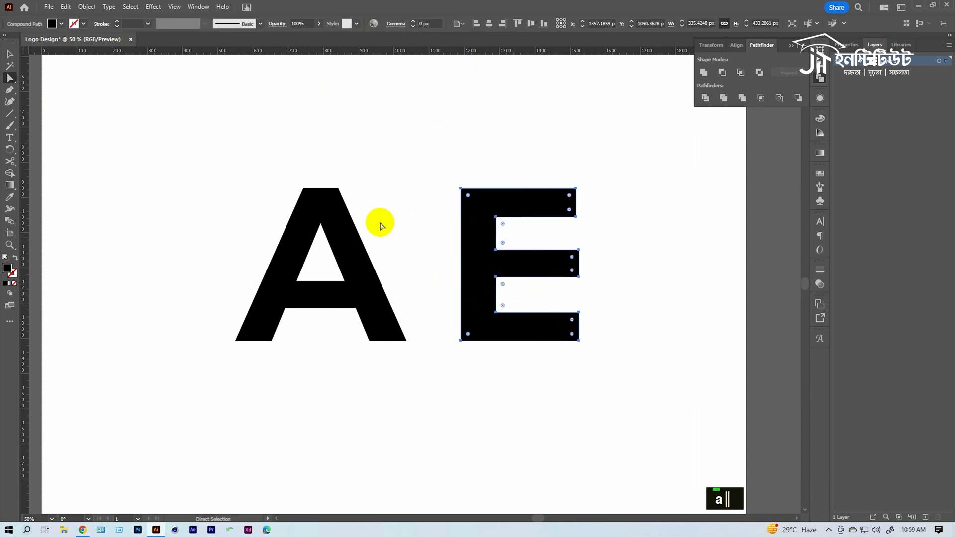
# Draw a tall rectangle about 624 px high over the E's vertical stem
pyautogui.rightClick(9, 114)
pyautogui.click(42, 111)
pyautogui.moveTo(450, 167); pyautogui.dragTo(503, 387)
pyautogui.press('v')
# Remove the rectangle and the E's stem with the Shape Builder, keeping only the three horizontal bars
pyautogui.moveTo(572, 397); pyautogui.dragTo(461, 146)
pyautogui.moveTo(448, 257); pyautogui.dragTo(477, 243)
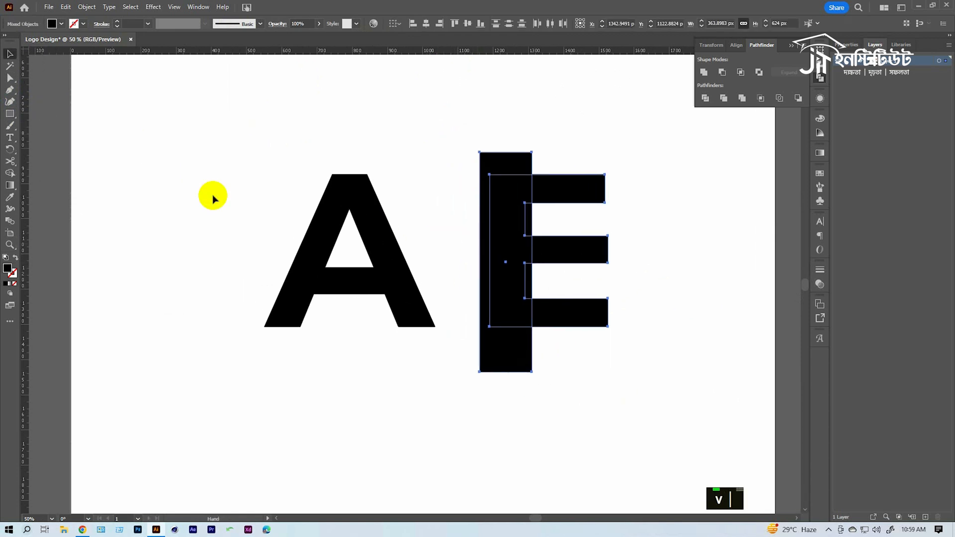
pyautogui.click(9, 173)
pyautogui.moveTo(503, 121)
pyautogui.mouseDown()
pyautogui.moveTo(503, 196)
pyautogui.moveTo(484, 267)
pyautogui.mouseUp()
pyautogui.moveTo(527, 214); pyautogui.dragTo(529, 278)
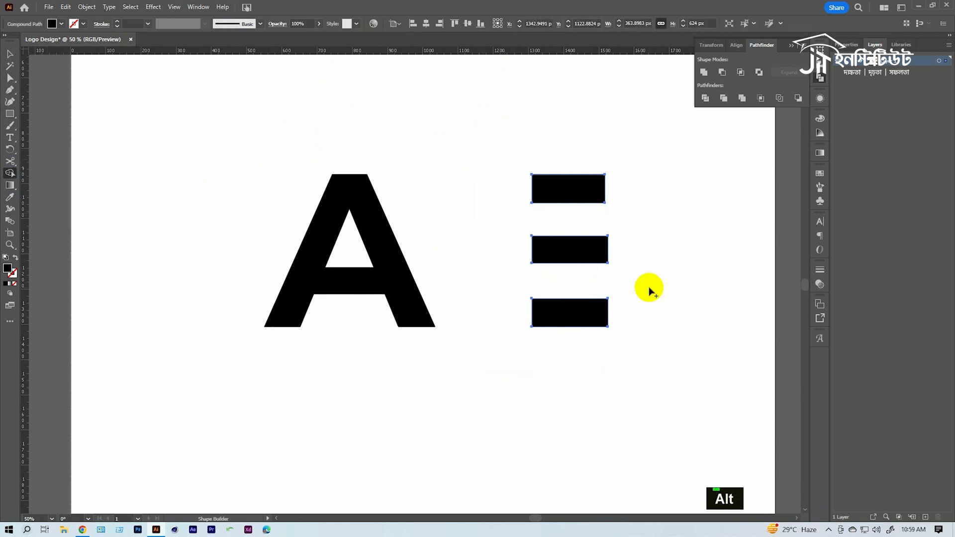
# Draw a rectangle about 107 by 584 px over the right ends of the E's three bars
pyautogui.keyDown('ctrl'); pyautogui.click(503, 244); pyautogui.keyUp('ctrl')
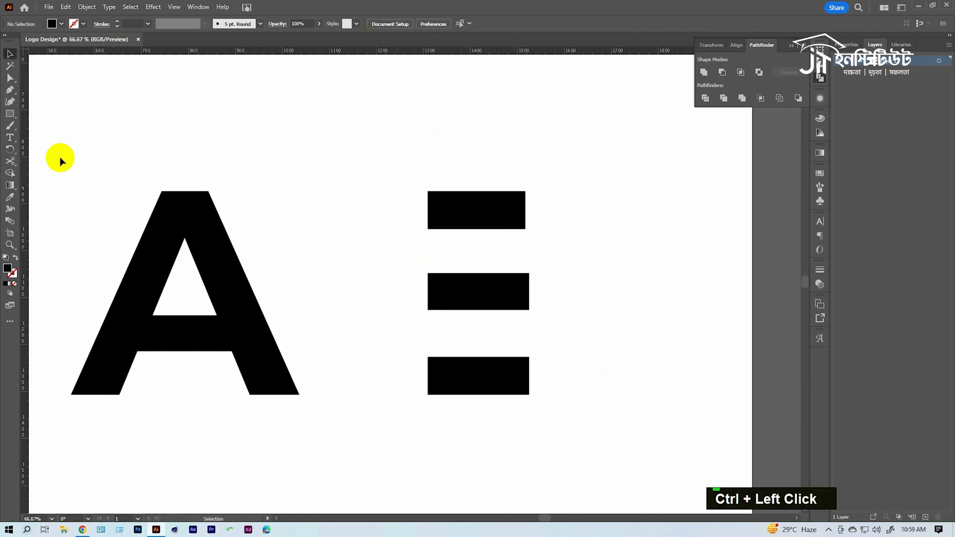
pyautogui.rightClick(11, 116)
pyautogui.click(43, 113)
pyautogui.moveTo(570, 152); pyautogui.dragTo(519, 426)
pyautogui.press('c')
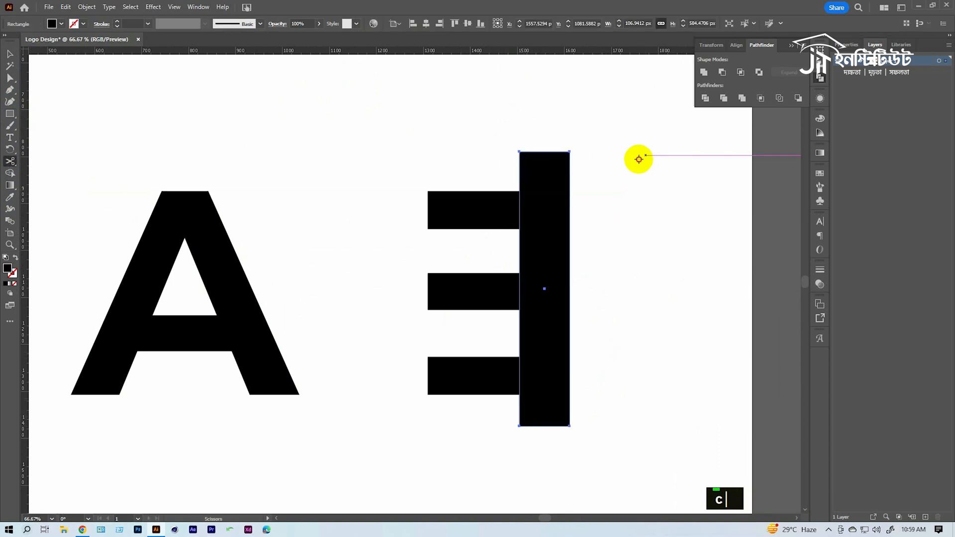
pyautogui.click(640, 156)
pyautogui.click(573, 279)
# Trim away the rectangle and the overlapping bar ends with the Shape Builder to make the three bars equally long
pyautogui.press('v')
pyautogui.moveTo(634, 166); pyautogui.dragTo(467, 449)
pyautogui.keyDown('ctrl'); pyautogui.click(472, 297); pyautogui.keyUp('ctrl')
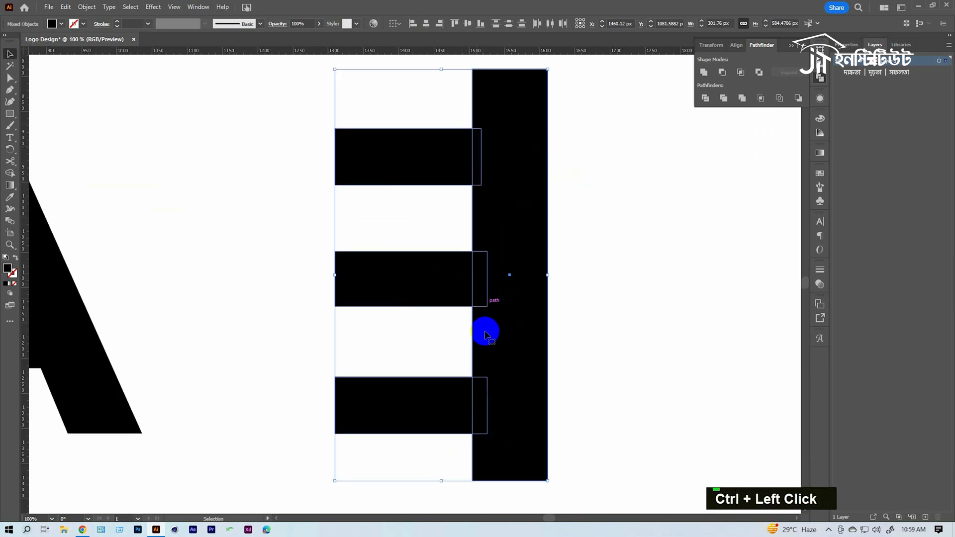
pyautogui.click(9, 173)
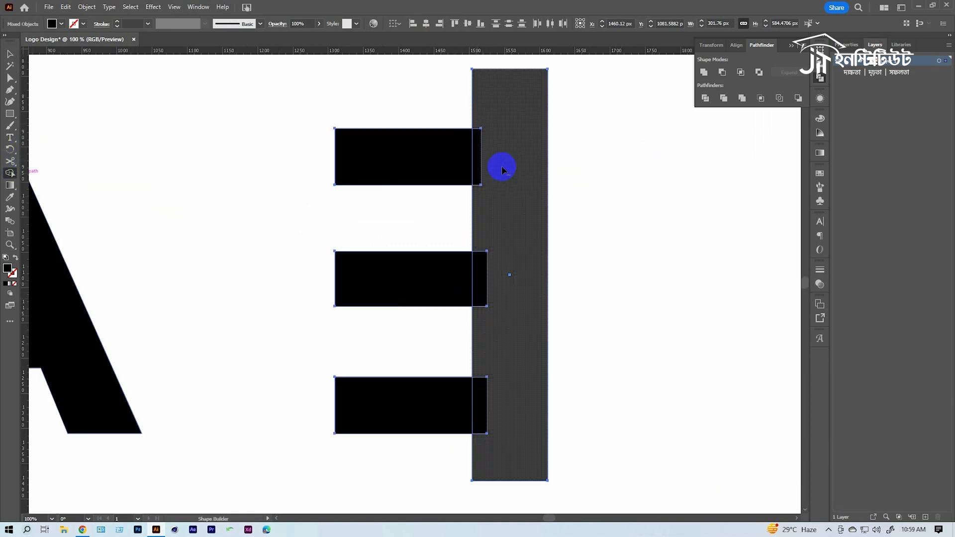
pyautogui.keyDown('alt'); pyautogui.click(505, 268); pyautogui.keyUp('alt')
pyautogui.keyDown('alt'); pyautogui.click(485, 273); pyautogui.keyUp('alt')
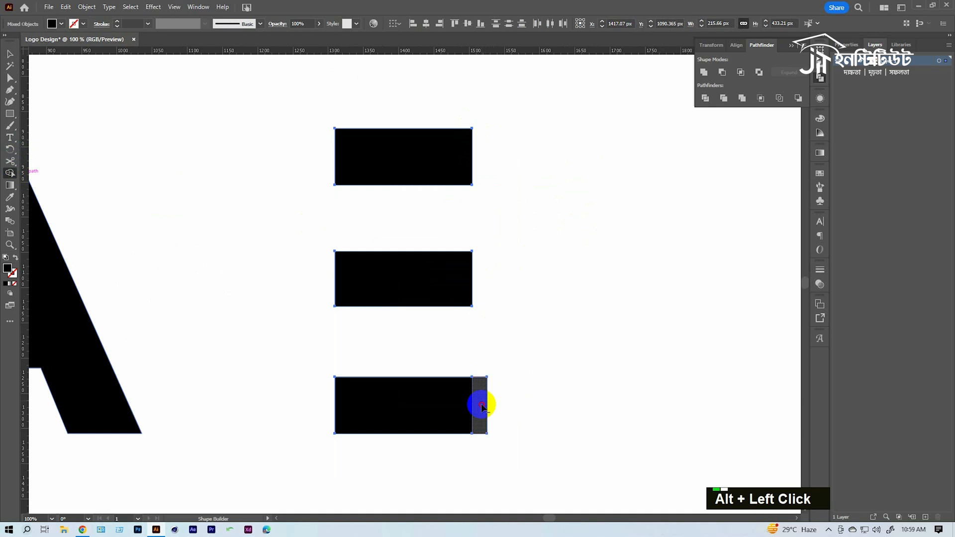
pyautogui.keyDown('alt'); pyautogui.click(483, 405); pyautogui.keyUp('alt')
pyautogui.press('v')
# Stretch the three bars leftward to a width of about 274 px
pyautogui.keyDown('ctrl'); pyautogui.keyDown('alt'); pyautogui.click(405, 270); pyautogui.keyUp('alt'); pyautogui.keyUp('ctrl')
pyautogui.click(416, 303)
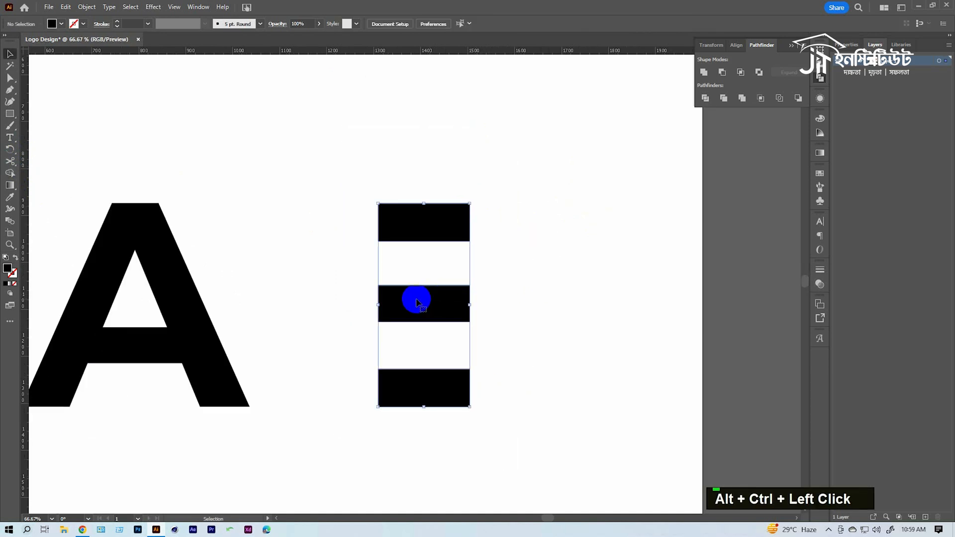
pyautogui.moveTo(378, 303); pyautogui.dragTo(341, 303)
pyautogui.moveTo(283, 289); pyautogui.dragTo(435, 282)
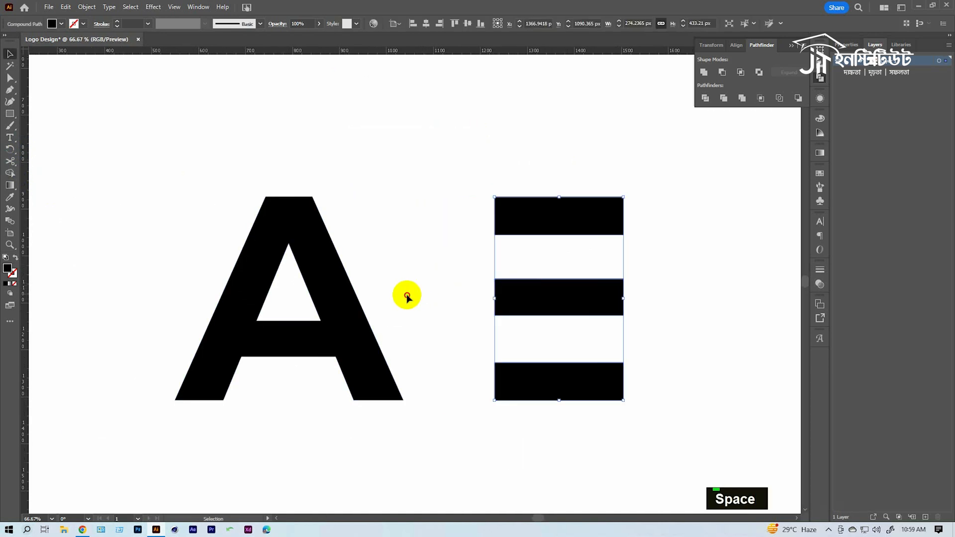
# Move the three bars horizontally closer to the A
pyautogui.doubleClick(355, 337)
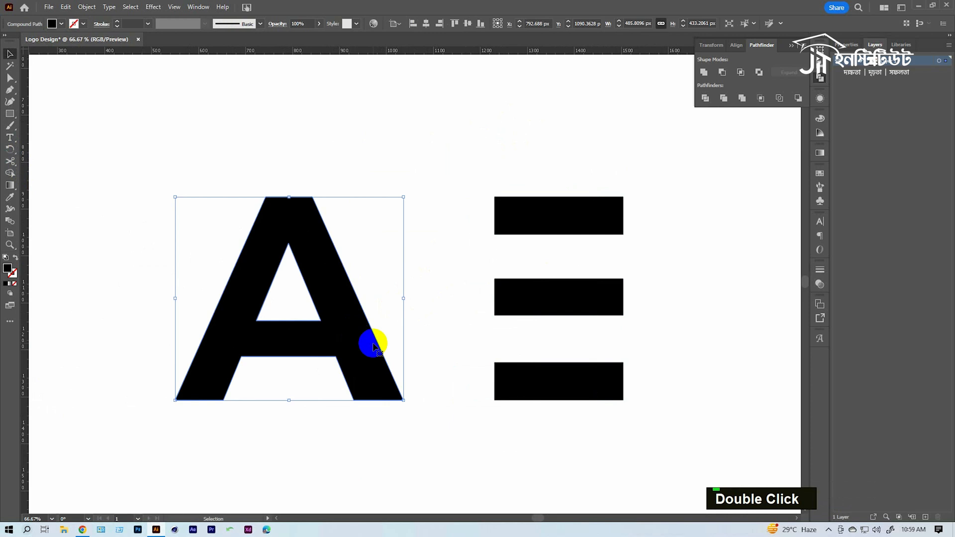
pyautogui.keyDown('ctrl'); pyautogui.keyDown('alt'); pyautogui.click(328, 355); pyautogui.keyUp('alt'); pyautogui.keyUp('ctrl')
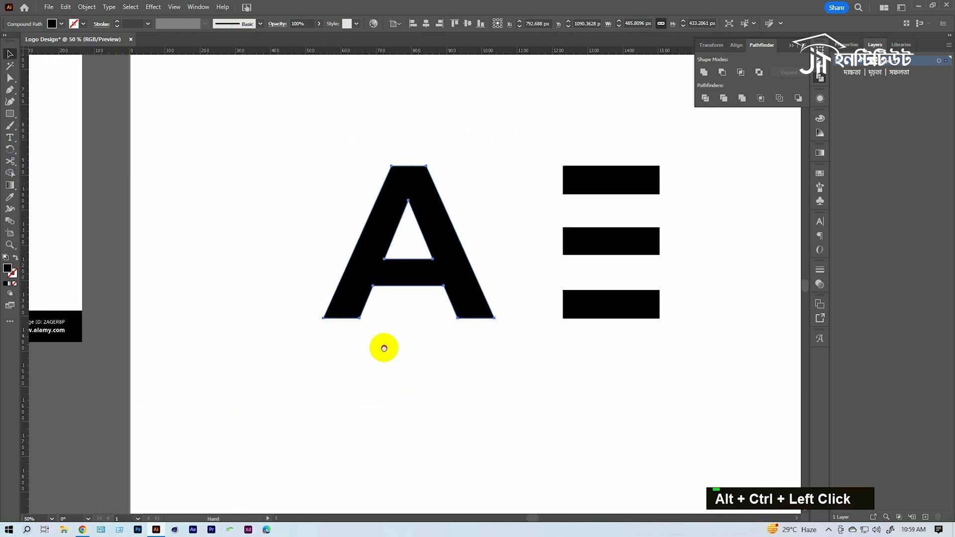
pyautogui.moveTo(384, 347); pyautogui.dragTo(343, 356)
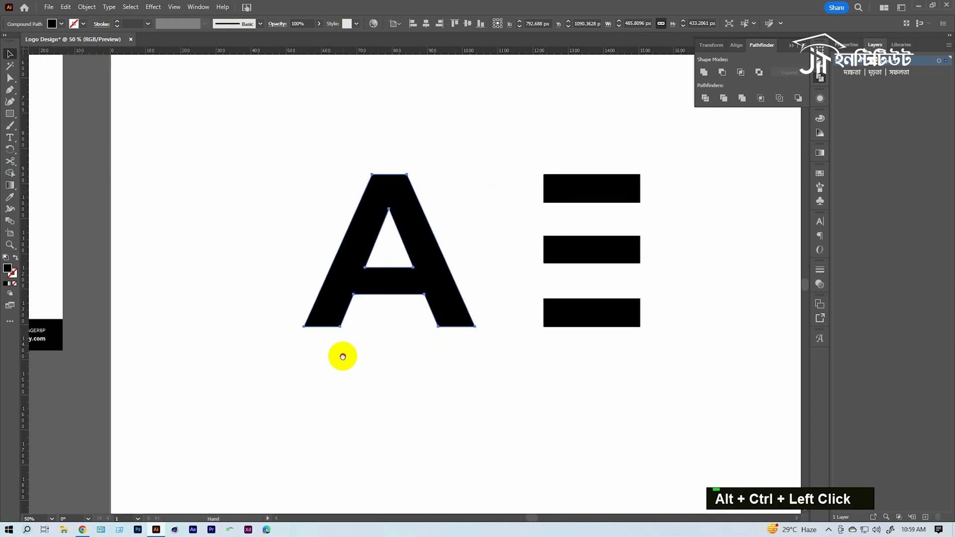
pyautogui.click(411, 386)
pyautogui.click(580, 245)
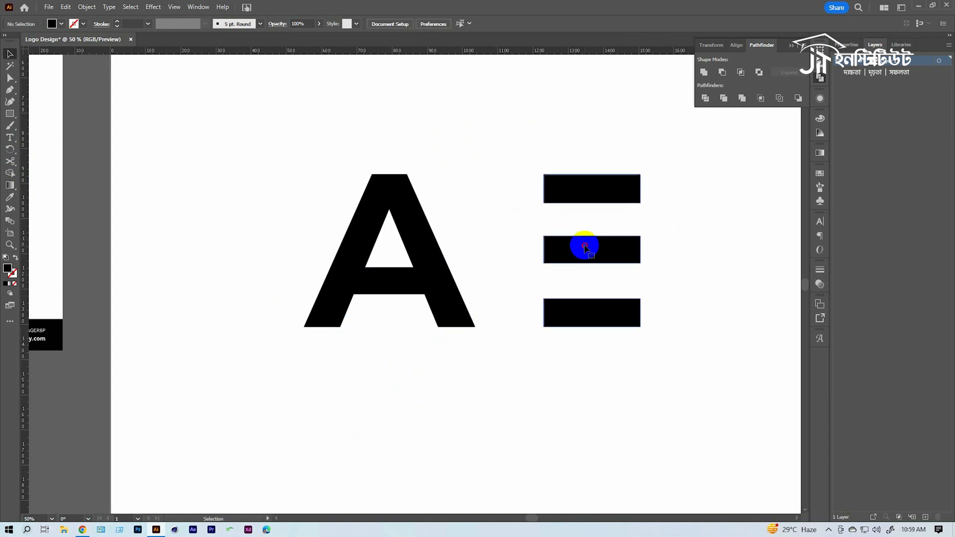
pyautogui.moveTo(587, 257); pyautogui.dragTo(562, 252)
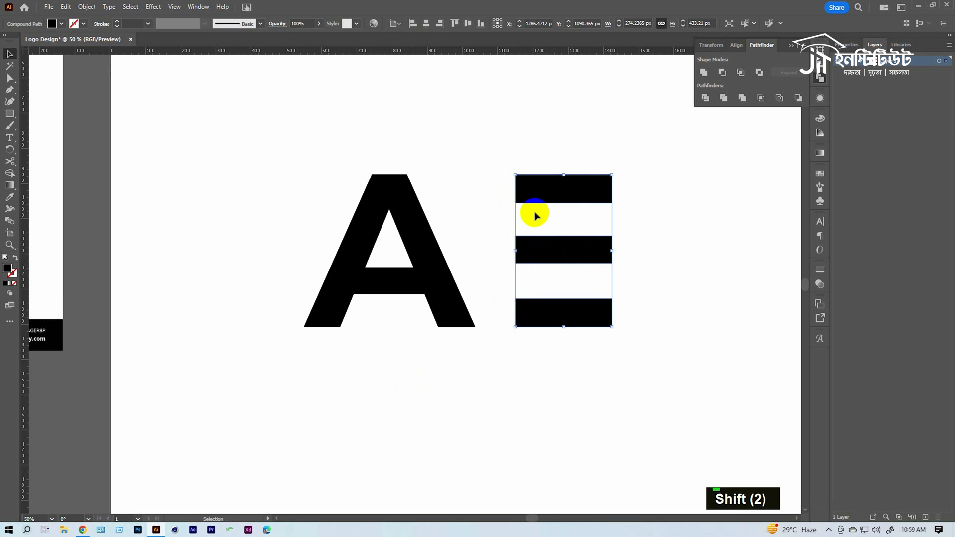
# Widen the three bars to about 418 px and slide them horizontally over the A's right leg
pyautogui.moveTo(502, 249); pyautogui.dragTo(472, 250)
pyautogui.hotkey('ctrl', 'z')
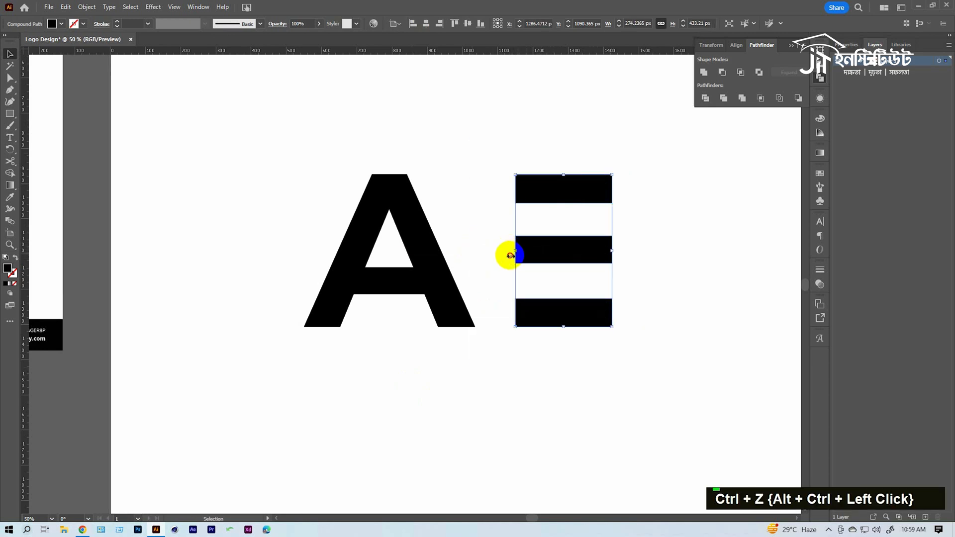
pyautogui.moveTo(545, 251); pyautogui.dragTo(463, 261)
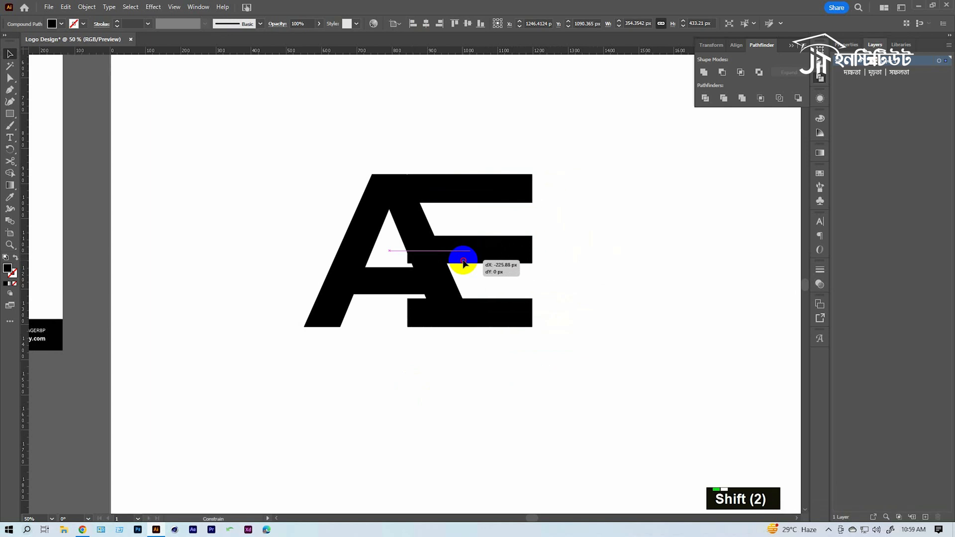
pyautogui.keyDown('ctrl'); pyautogui.click(464, 261); pyautogui.keyUp('ctrl')
pyautogui.moveTo(575, 275); pyautogui.dragTo(607, 273)
pyautogui.moveTo(512, 273); pyautogui.dragTo(419, 284)
pyautogui.press('space')
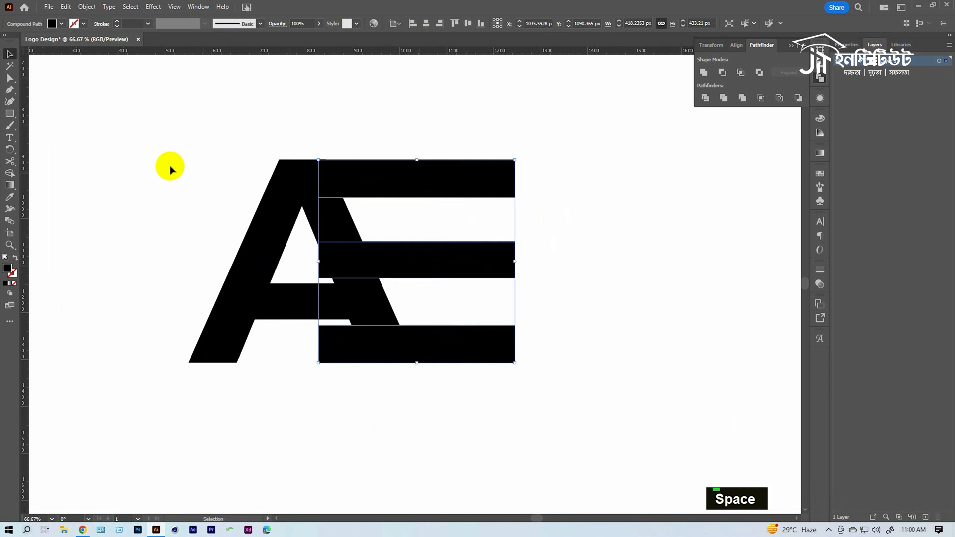
# Draw a diagonal line about 721 px long at 293° across the bars, parallel to the A's right leg
pyautogui.rightClick(10, 113)
pyautogui.click(50, 159)
pyautogui.moveTo(340, 145); pyautogui.dragTo(478, 455)
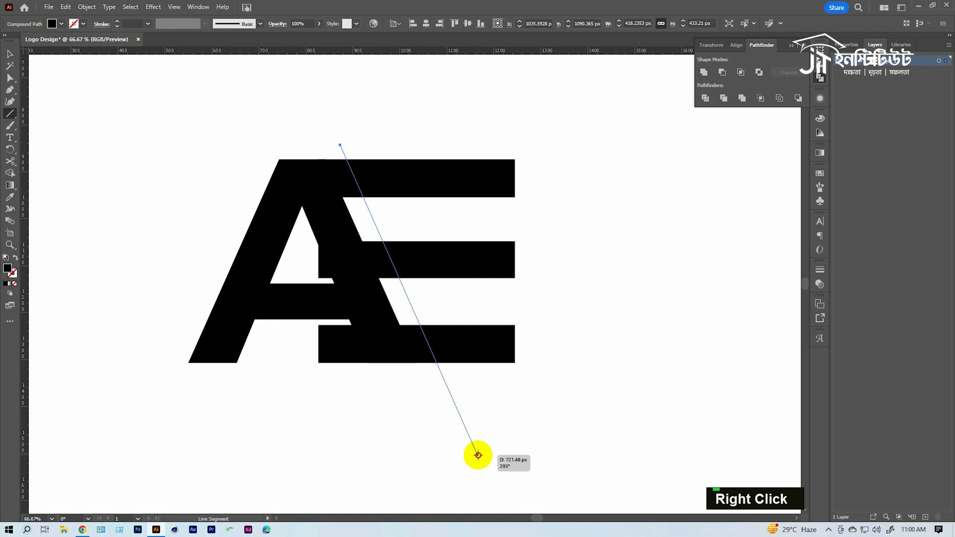
pyautogui.press('v')
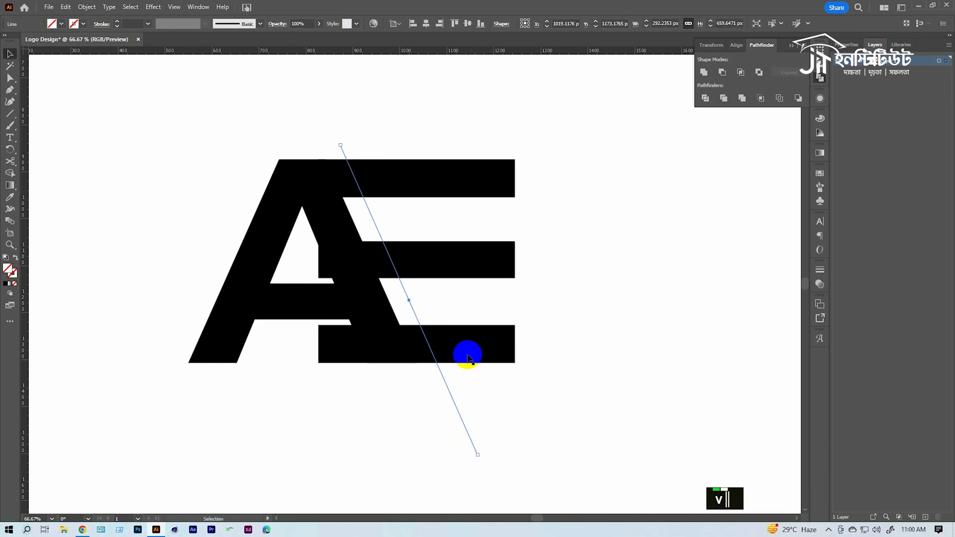
# Remove the three bars' portions on the A's side of the diagonal with Shape Builder and delete the leftover line
pyautogui.keyDown('shift'); pyautogui.click(356, 292); pyautogui.keyUp('shift')
pyautogui.click(12, 174)
pyautogui.keyDown('alt'); pyautogui.click(348, 191); pyautogui.keyUp('alt')
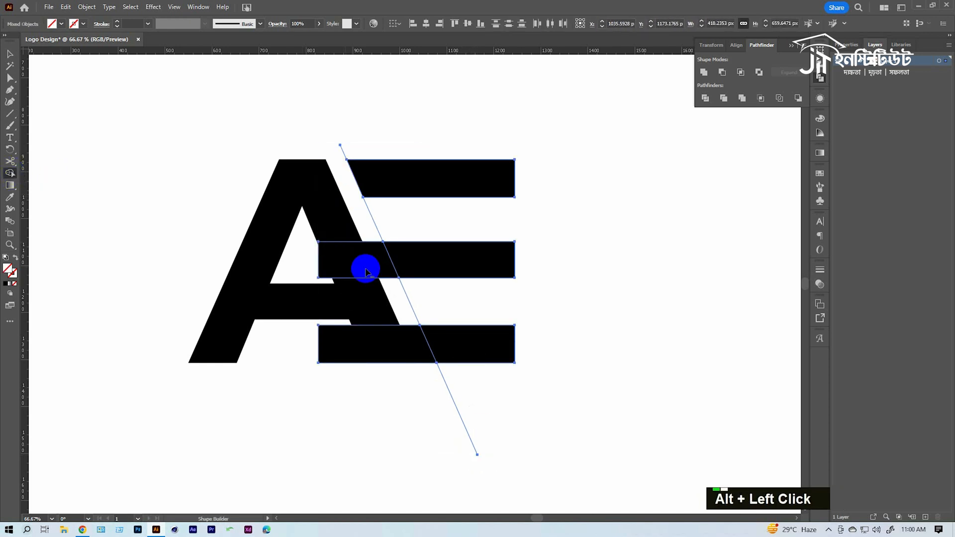
pyautogui.moveTo(392, 343); pyautogui.dragTo(390, 347)
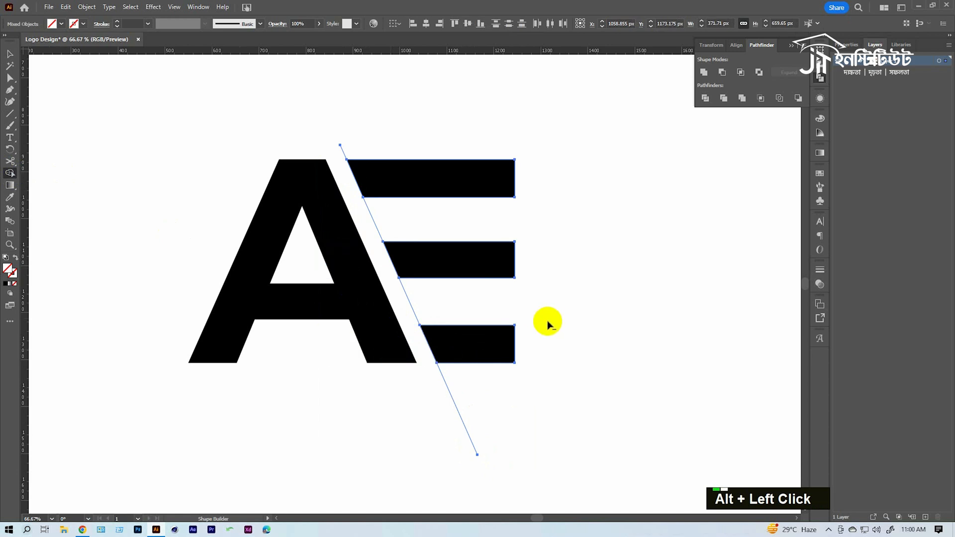
pyautogui.press('v')
pyautogui.click(430, 446)
pyautogui.click(420, 450)
pyautogui.press('Delete')
# Draw a vertical rectangle about 49 by 131 px across the middle of the A's crossbar
pyautogui.moveTo(379, 296); pyautogui.dragTo(432, 316)
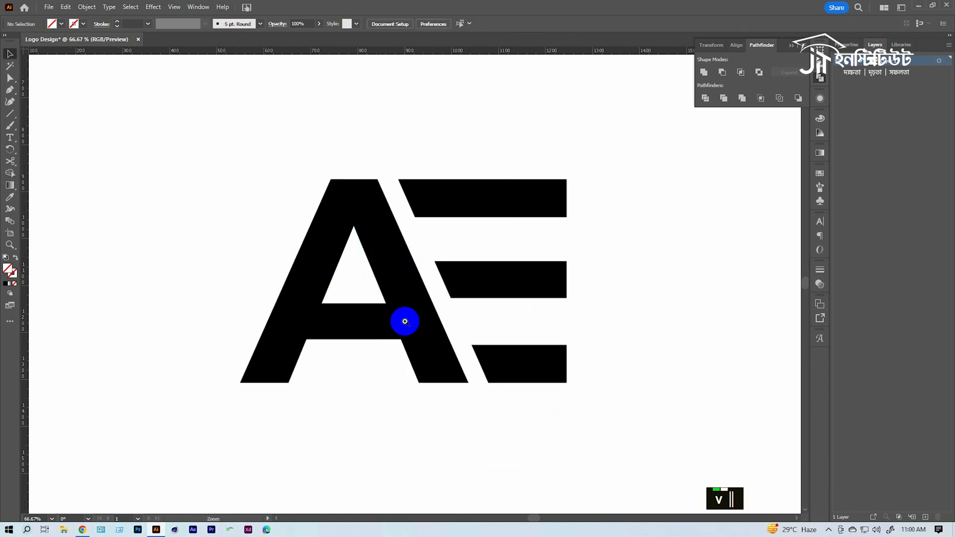
pyautogui.keyDown('ctrl'); pyautogui.click(405, 322); pyautogui.keyUp('ctrl')
pyautogui.press('m')
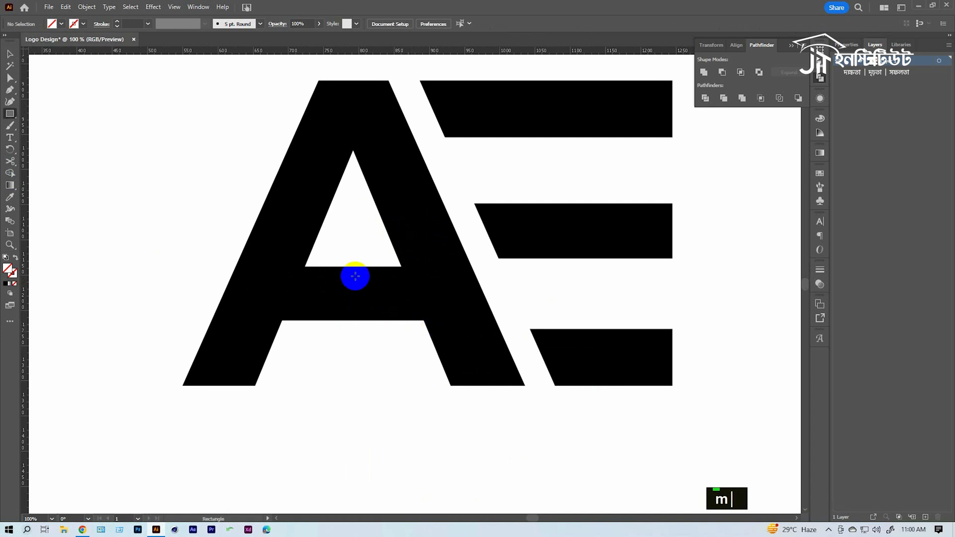
pyautogui.moveTo(332, 258); pyautogui.dragTo(366, 350)
pyautogui.press('v')
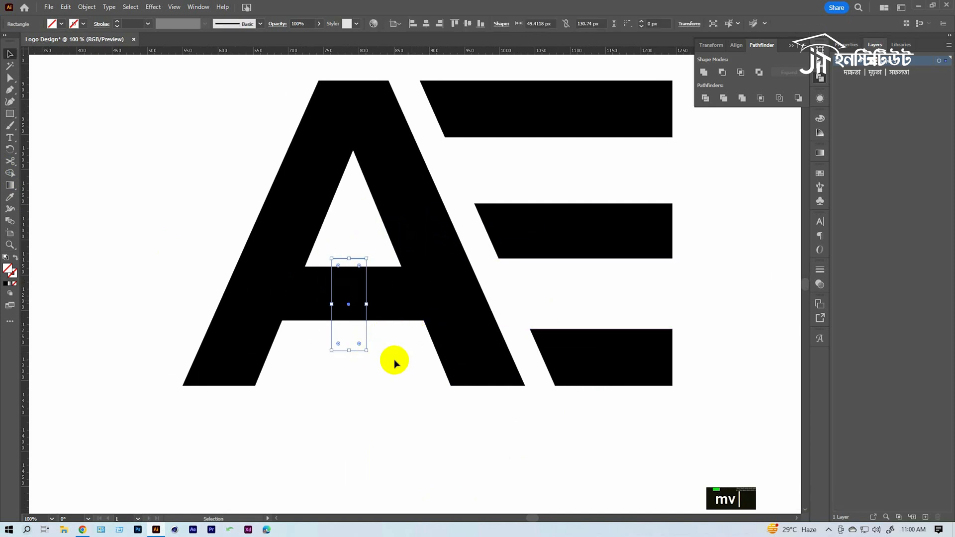
# Cut the rectangle's area out of the A's crossbar with Shape Builder and remove the rectangle's leftover pieces
pyautogui.keyDown('shift'); pyautogui.click(330, 274); pyautogui.keyUp('shift')
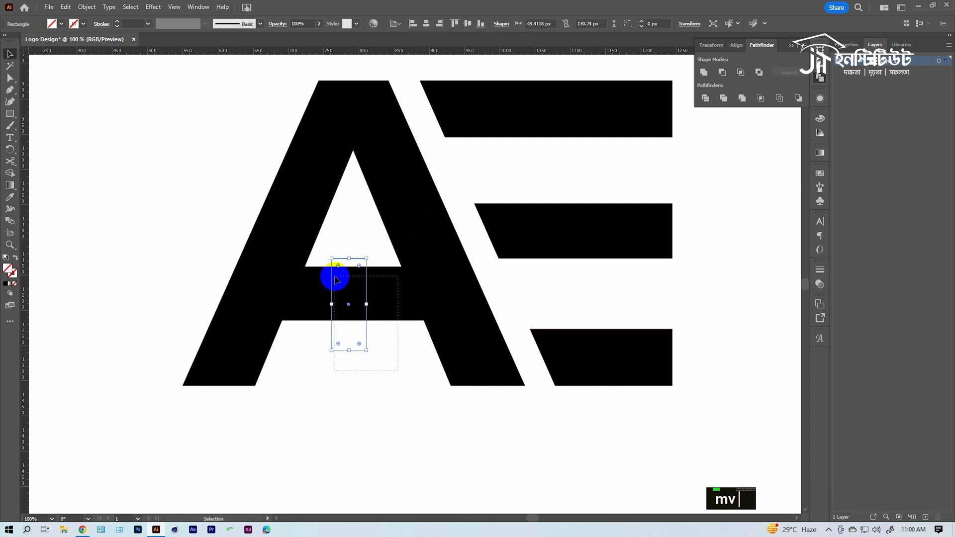
pyautogui.click(9, 173)
pyautogui.keyDown('alt'); pyautogui.click(349, 311); pyautogui.keyUp('alt')
pyautogui.keyDown('alt'); pyautogui.click(351, 341); pyautogui.keyUp('alt')
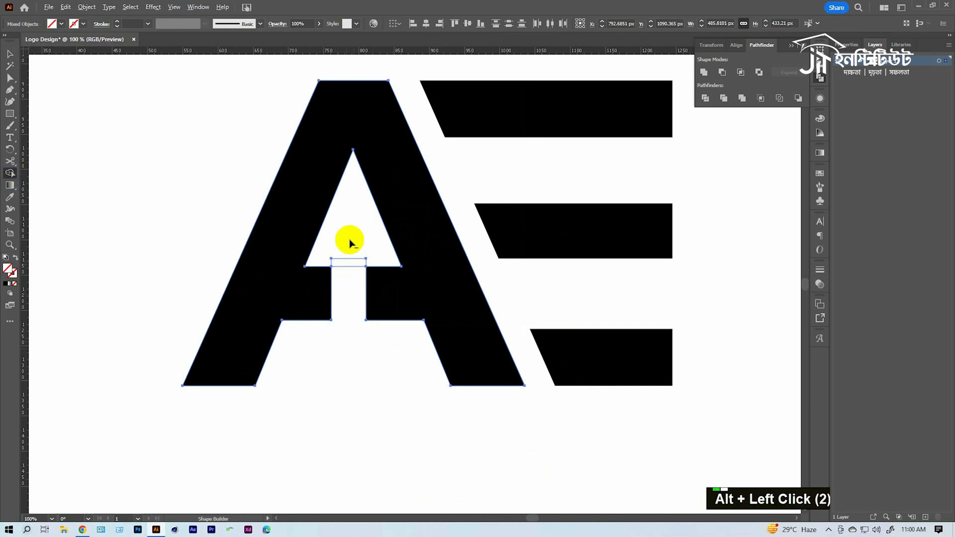
pyautogui.keyDown('alt'); pyautogui.click(353, 265); pyautogui.keyUp('alt')
# Delete the four end anchor points of the crossbar stubs so both inner edges of the A run straight
pyautogui.press('a')
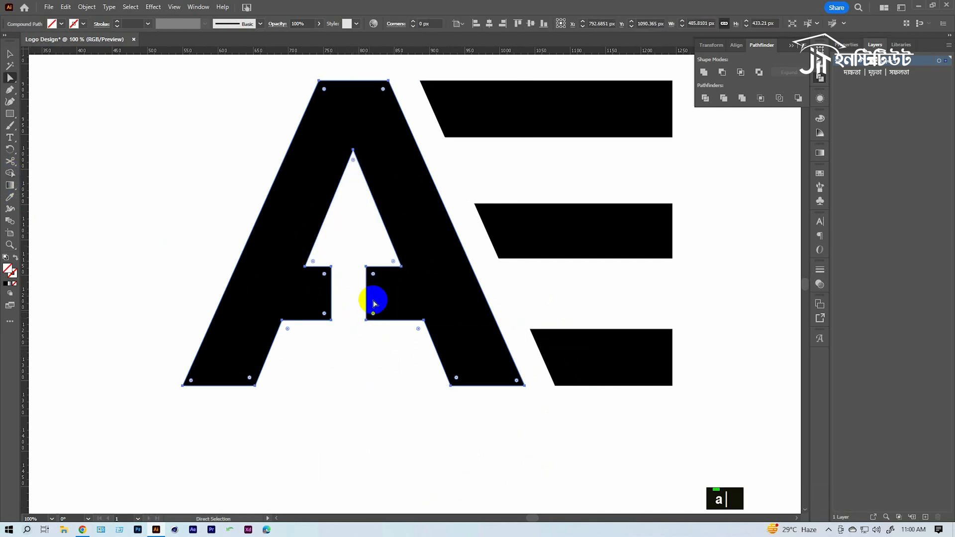
pyautogui.keyDown('ctrl'); pyautogui.doubleClick(379, 282); pyautogui.keyUp('ctrl')
pyautogui.press('-')
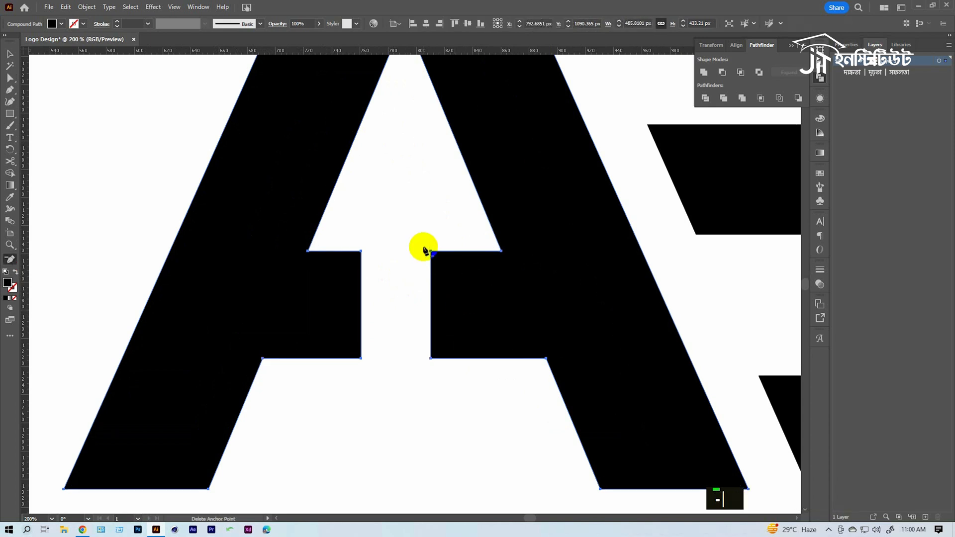
pyautogui.click(431, 251)
pyautogui.click(431, 358)
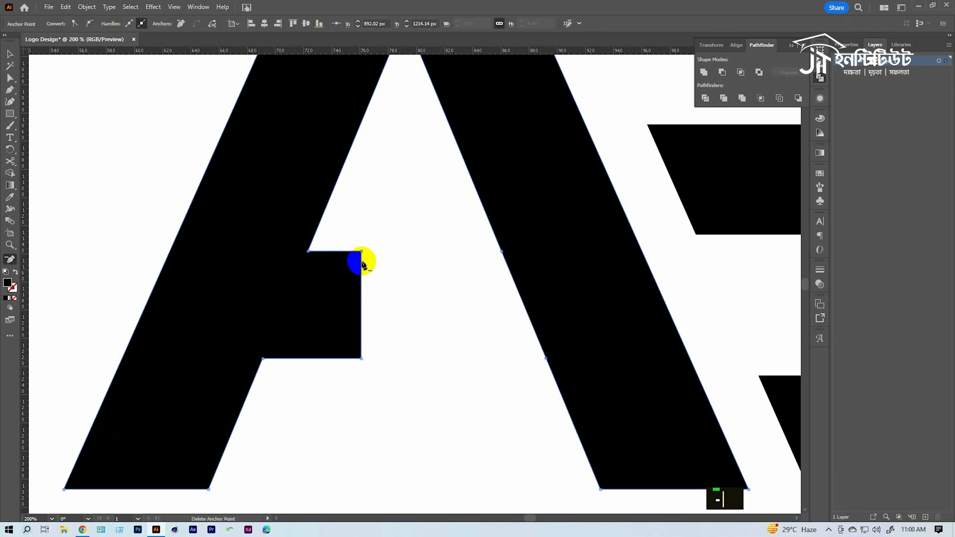
pyautogui.click(362, 252)
pyautogui.click(360, 359)
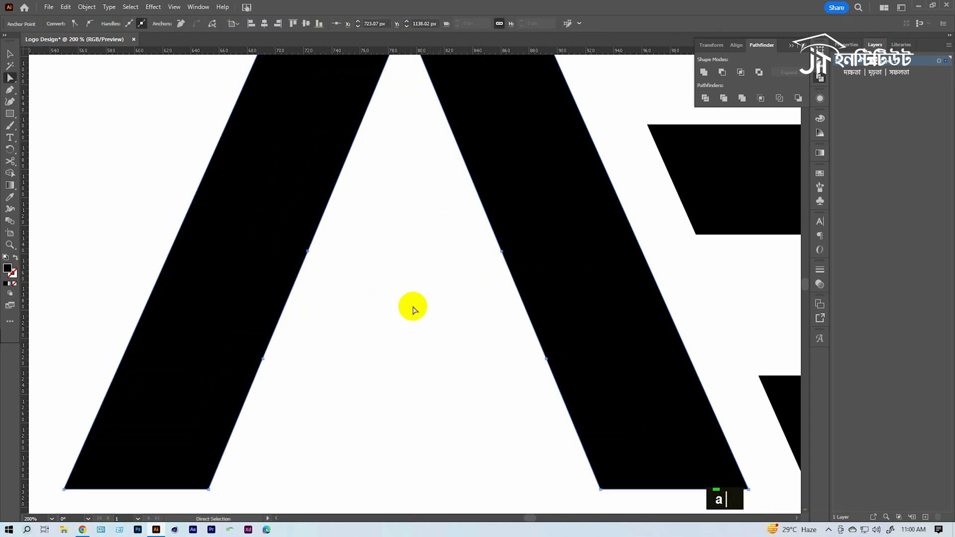
# Delete the two inner-edge anchors and the inner foot anchor of the A's left leg, tapering it to a point
pyautogui.keyDown('ctrl'); pyautogui.keyDown('alt'); pyautogui.click(406, 286); pyautogui.keyUp('alt'); pyautogui.keyUp('ctrl')
pyautogui.keyDown('ctrl'); pyautogui.keyDown('alt'); pyautogui.doubleClick(407, 286); pyautogui.keyUp('alt'); pyautogui.keyUp('ctrl')
pyautogui.keyDown('ctrl'); pyautogui.keyDown('alt'); pyautogui.click(411, 348); pyautogui.keyUp('alt'); pyautogui.keyUp('ctrl')
pyautogui.doubleClick(411, 348)
pyautogui.press('a')
pyautogui.moveTo(424, 331); pyautogui.dragTo(410, 345)
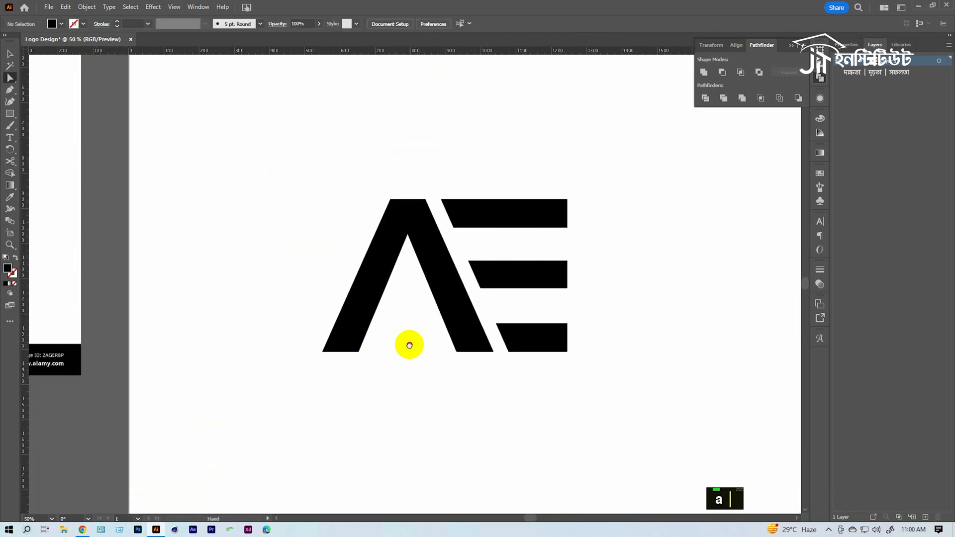
pyautogui.click(354, 352)
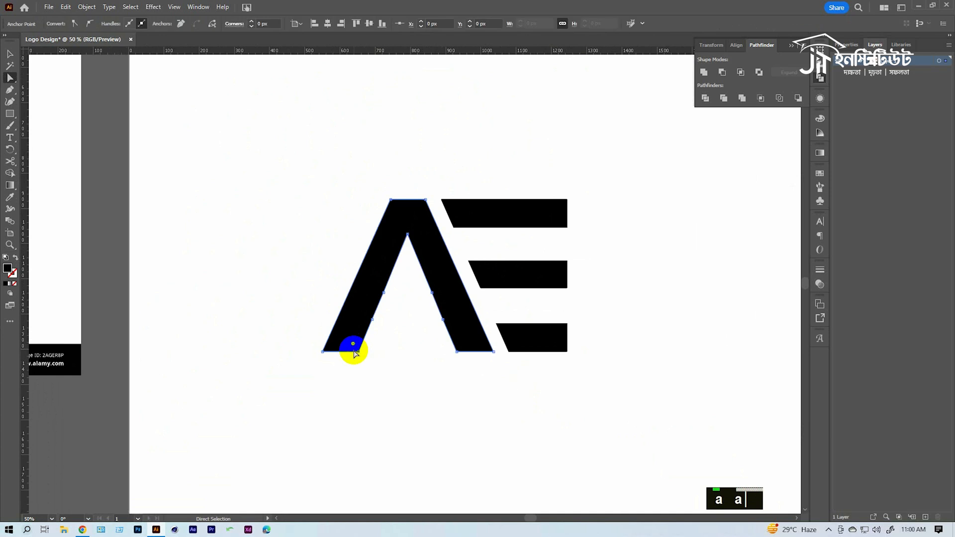
pyautogui.hotkey('ctrl', '+')
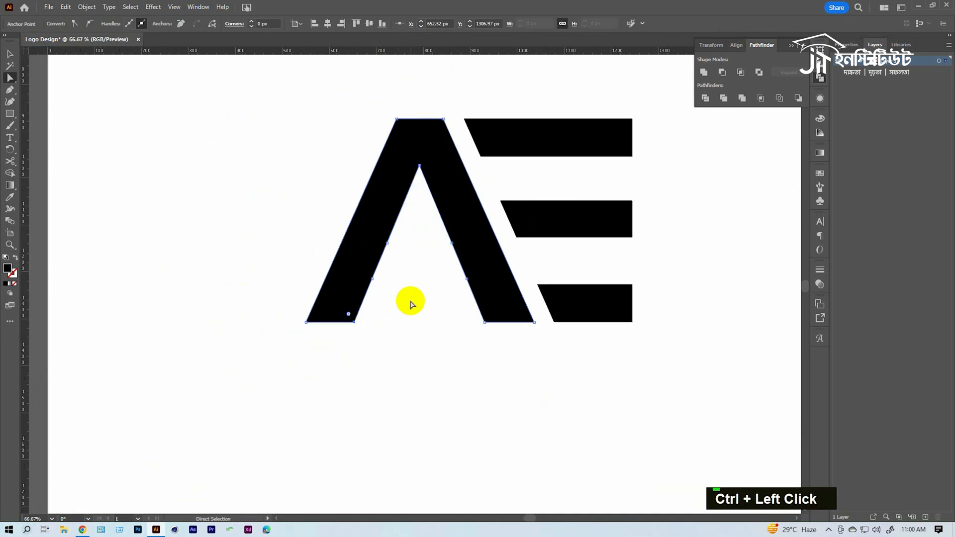
pyautogui.press('-')
pyautogui.click(387, 243)
pyautogui.click(372, 278)
pyautogui.click(355, 323)
pyautogui.press('a')
pyautogui.click(418, 302)
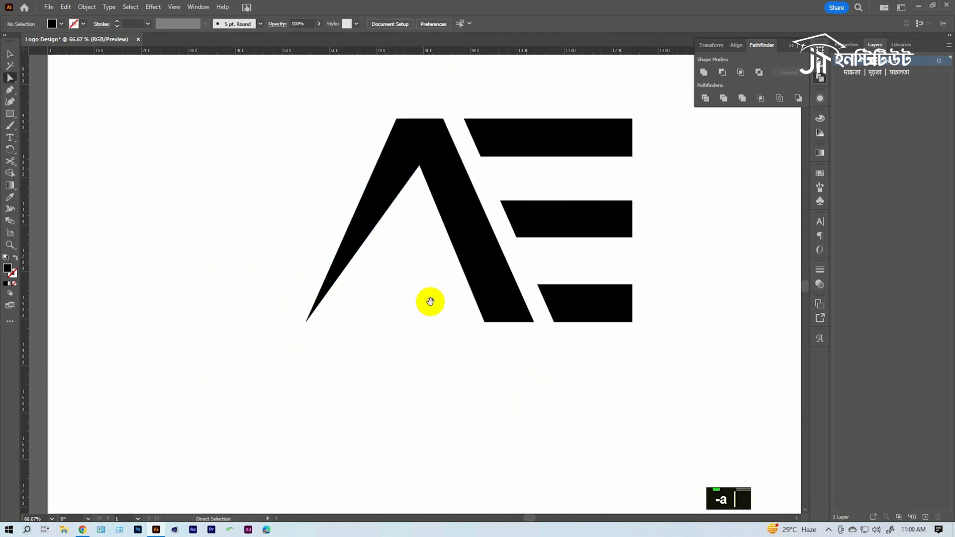
# Delete the two inner-edge anchors and the inner foot anchor of the A's right leg, tapering it to a point
pyautogui.moveTo(428, 303); pyautogui.dragTo(400, 322)
pyautogui.press('a')
pyautogui.click(465, 334)
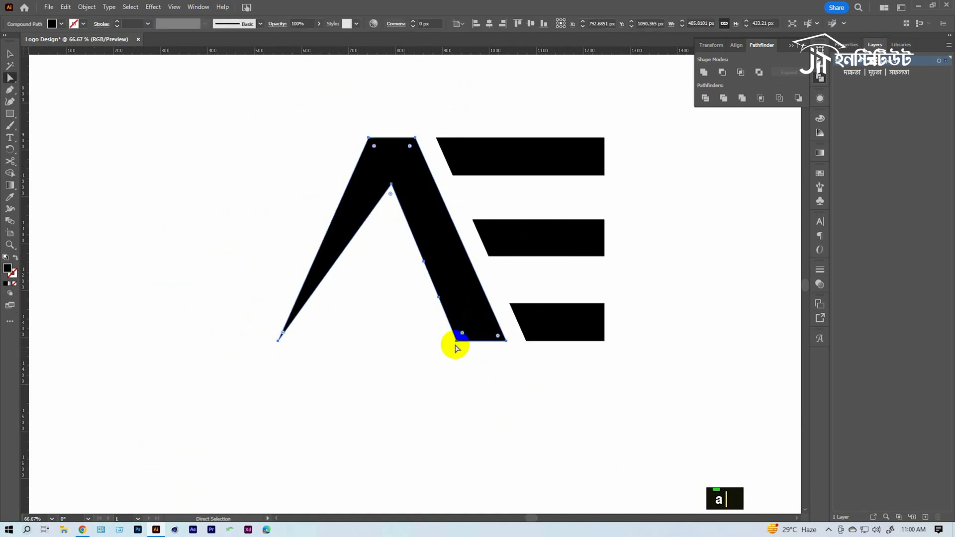
pyautogui.press('-')
pyautogui.click(441, 299)
pyautogui.click(424, 261)
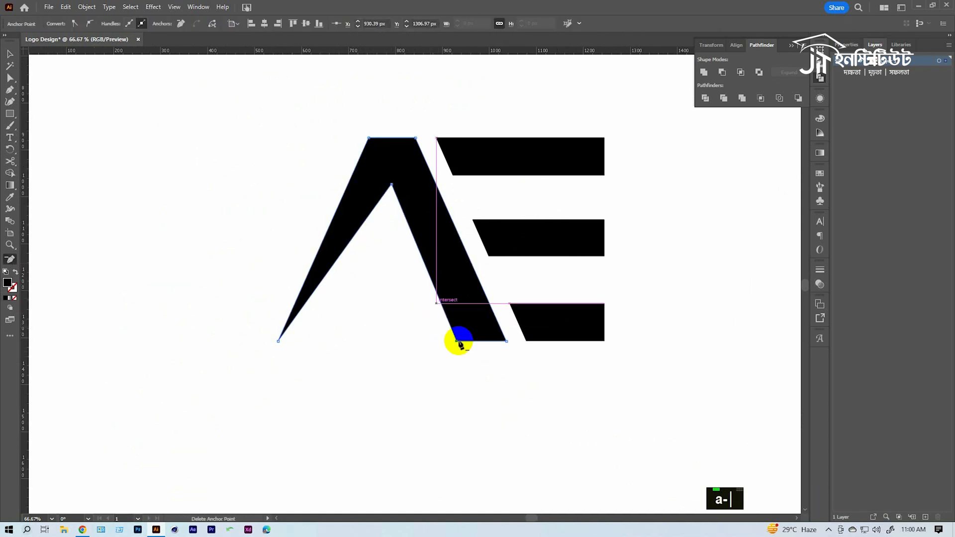
pyautogui.click(453, 342)
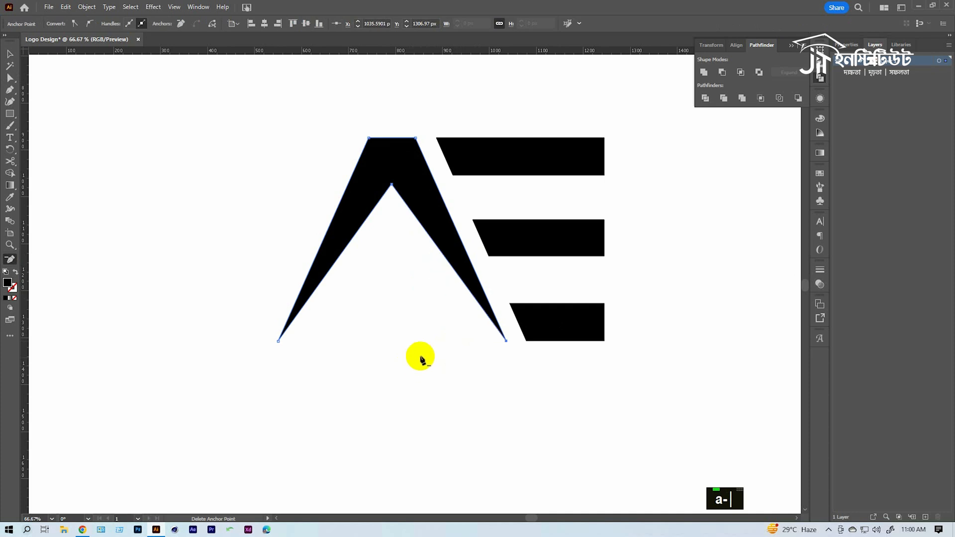
# Create a three-sided polygon with a 50 px radius between the legs of the A
pyautogui.keyDown('ctrl'); pyautogui.keyDown('alt'); pyautogui.click(411, 305); pyautogui.keyUp('alt'); pyautogui.keyUp('ctrl')
pyautogui.keyDown('ctrl'); pyautogui.keyDown('alt'); pyautogui.doubleClick(393, 316); pyautogui.keyUp('alt'); pyautogui.keyUp('ctrl')
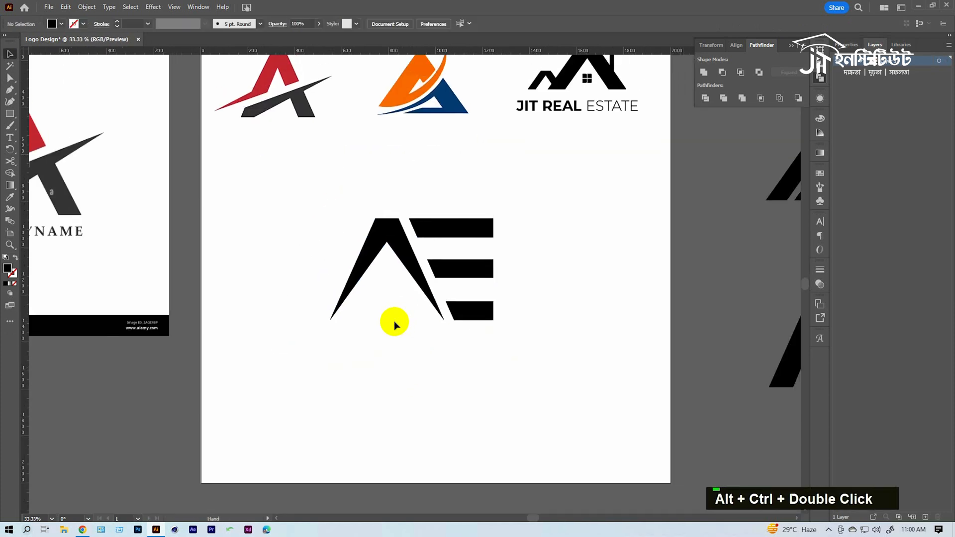
pyautogui.keyDown('ctrl'); pyautogui.click(413, 281); pyautogui.keyUp('ctrl')
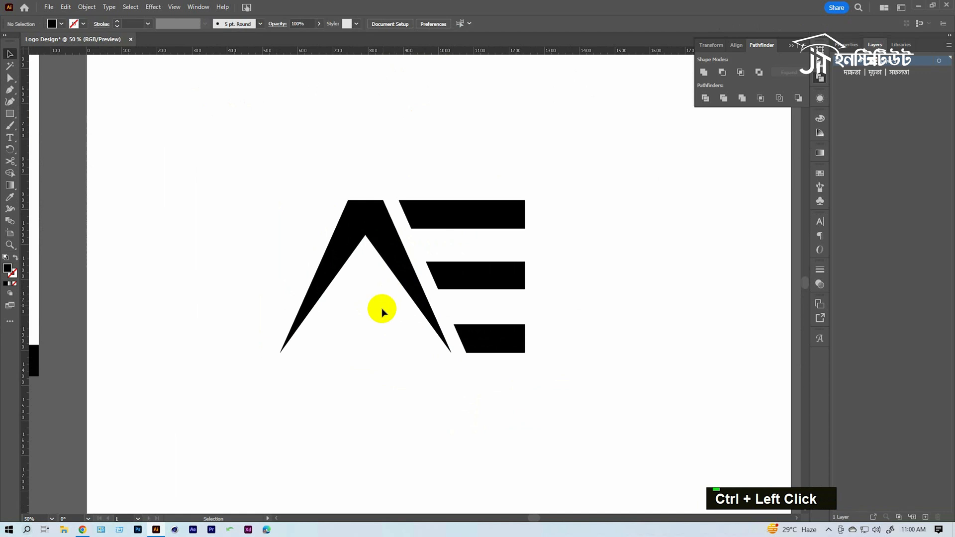
pyautogui.press('space')
pyautogui.moveTo(373, 352); pyautogui.dragTo(413, 330)
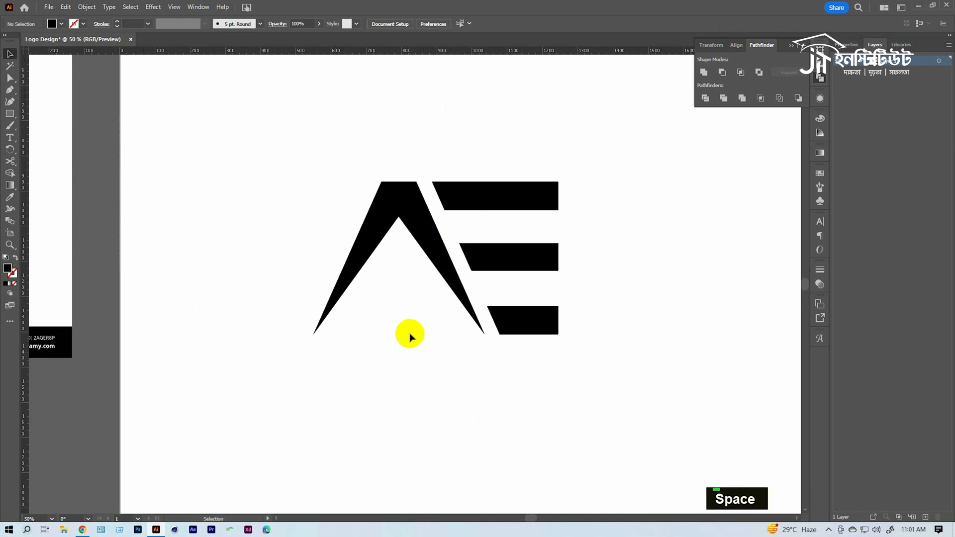
pyautogui.rightClick(10, 114)
pyautogui.click(57, 149)
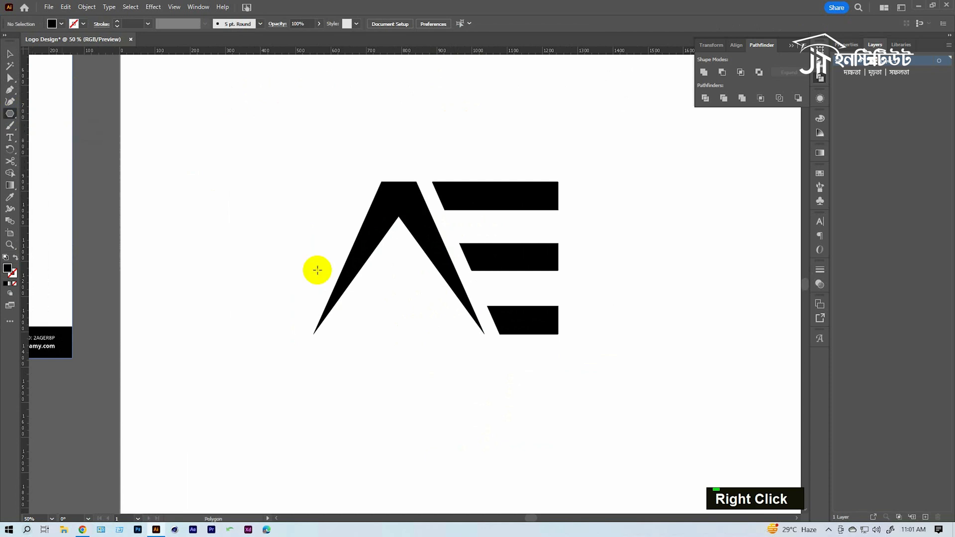
pyautogui.click(384, 304)
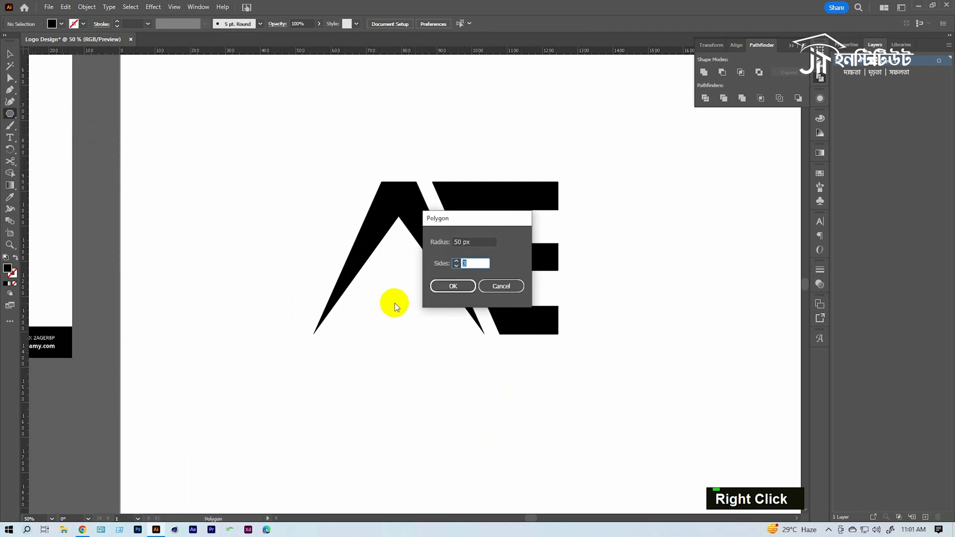
pyautogui.click(458, 284)
pyautogui.press('v')
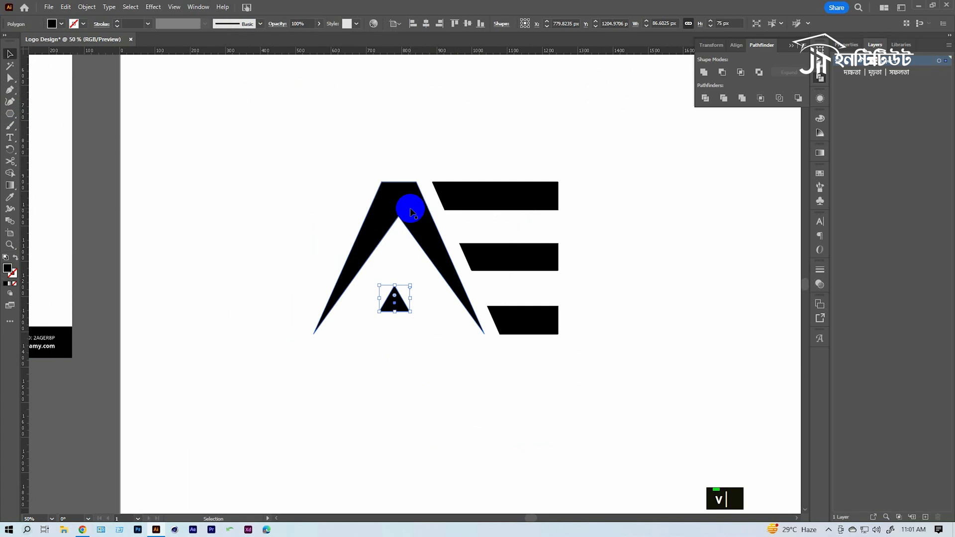
# Align the small triangle's bottom edge with the bottom of the A
pyautogui.keyDown('shift'); pyautogui.click(420, 220); pyautogui.keyUp('shift')
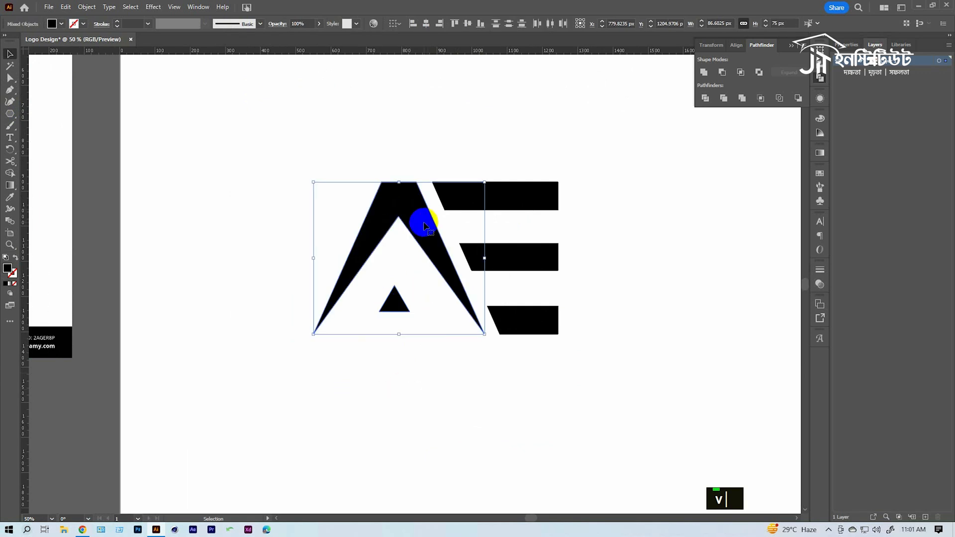
pyautogui.click(479, 25)
pyautogui.doubleClick(420, 356)
pyautogui.click(400, 330)
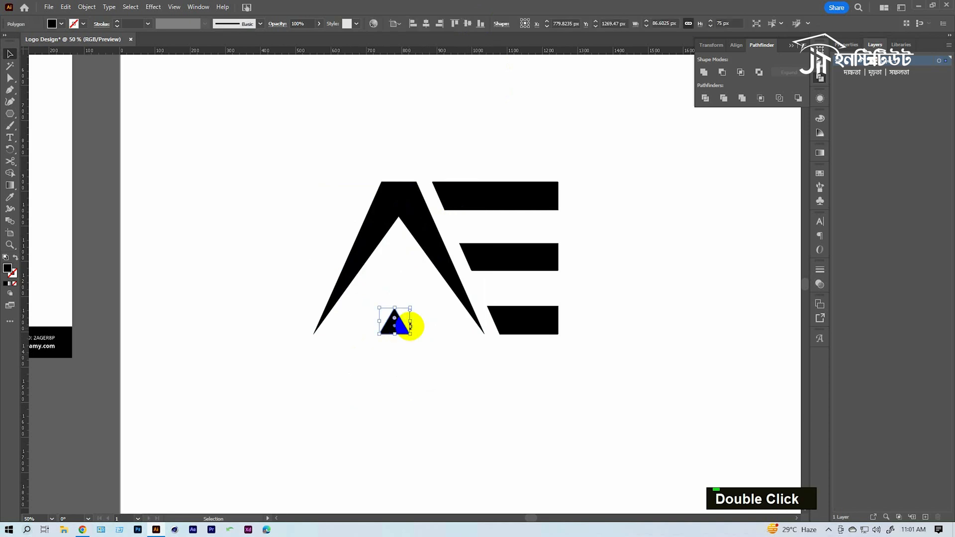
# Enlarge the triangle to about 200 by 131 px, keeping its base level with the A's feet
pyautogui.hotkey('ctrl', 'space')
pyautogui.doubleClick(416, 315)
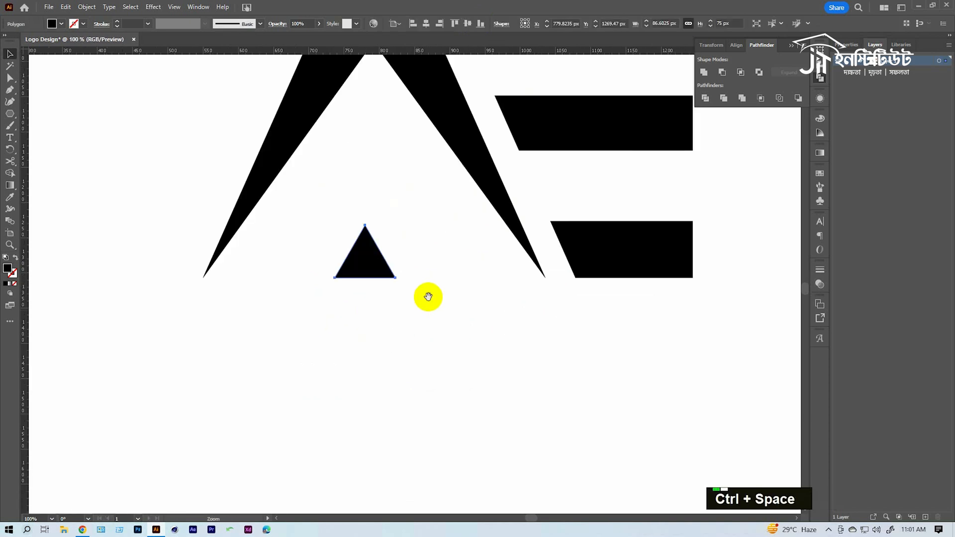
pyautogui.moveTo(429, 296); pyautogui.dragTo(444, 338)
pyautogui.moveTo(418, 300); pyautogui.dragTo(427, 300)
pyautogui.moveTo(388, 273); pyautogui.dragTo(397, 231)
pyautogui.click(401, 202)
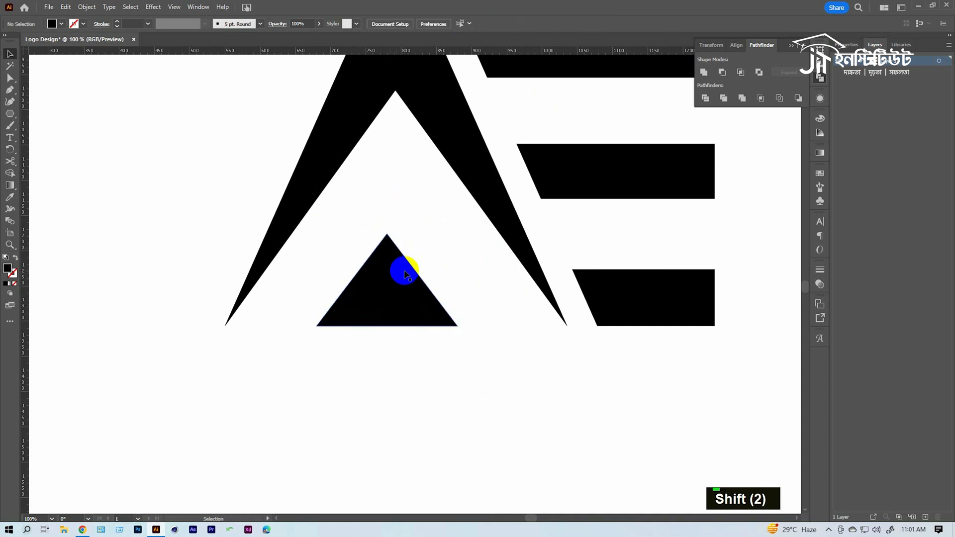
# Center the triangle horizontally on the A, using the A as the key object
pyautogui.keyDown('ctrl'); pyautogui.keyDown('alt'); pyautogui.click(416, 282); pyautogui.keyUp('alt'); pyautogui.keyUp('ctrl')
pyautogui.moveTo(364, 352); pyautogui.dragTo(404, 153)
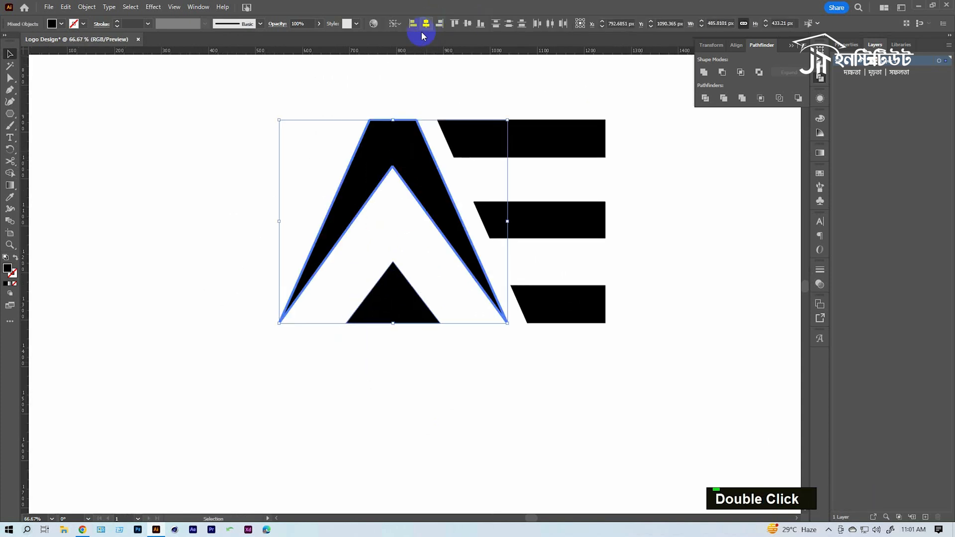
pyautogui.click(380, 85)
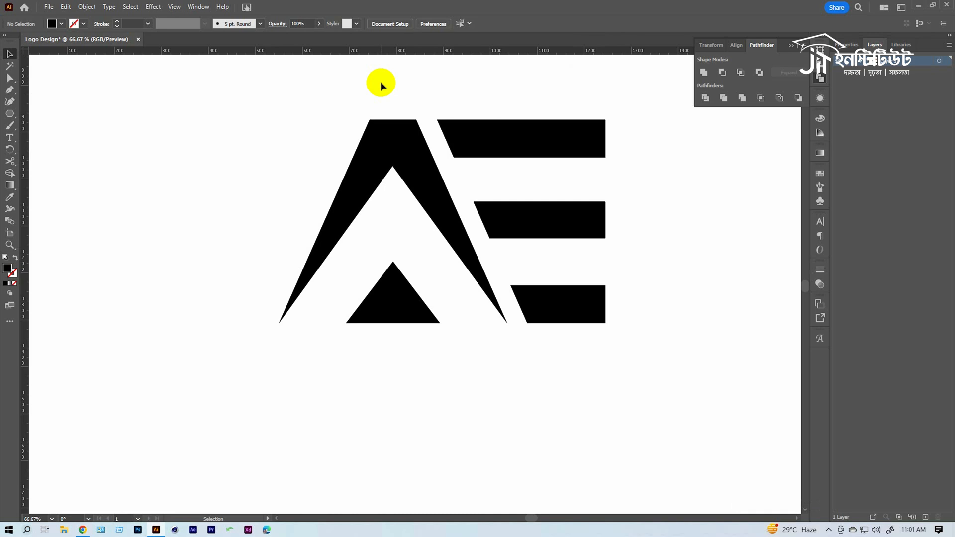
# Scale the triangle down slightly, keeping it centered with its base level with the A's feet
pyautogui.click(391, 281)
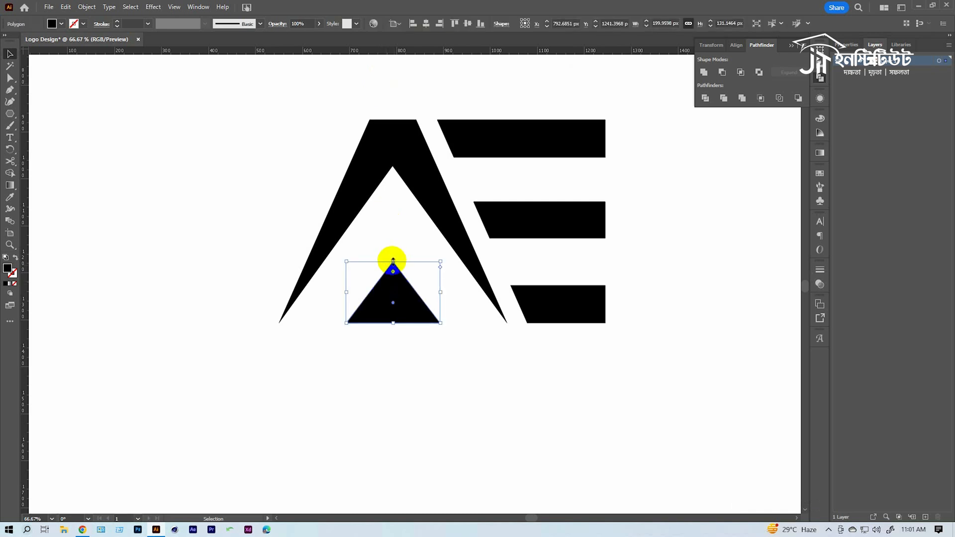
pyautogui.moveTo(392, 265); pyautogui.dragTo(391, 272)
pyautogui.doubleClick(404, 370)
pyautogui.scroll(1, 405, 315)
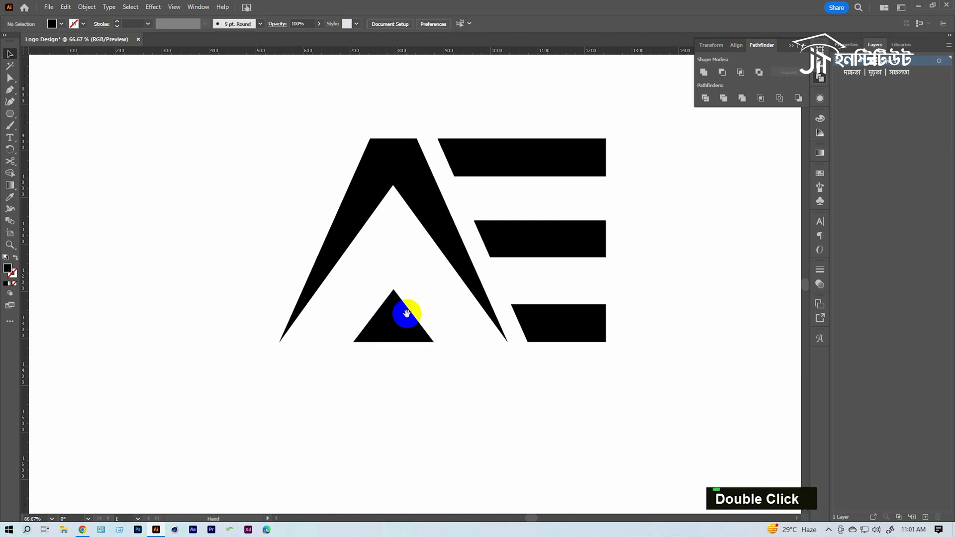
# Try raising the A's inner apex anchor, undo that, and set the anchor slightly lower than it was originally
pyautogui.click(397, 175)
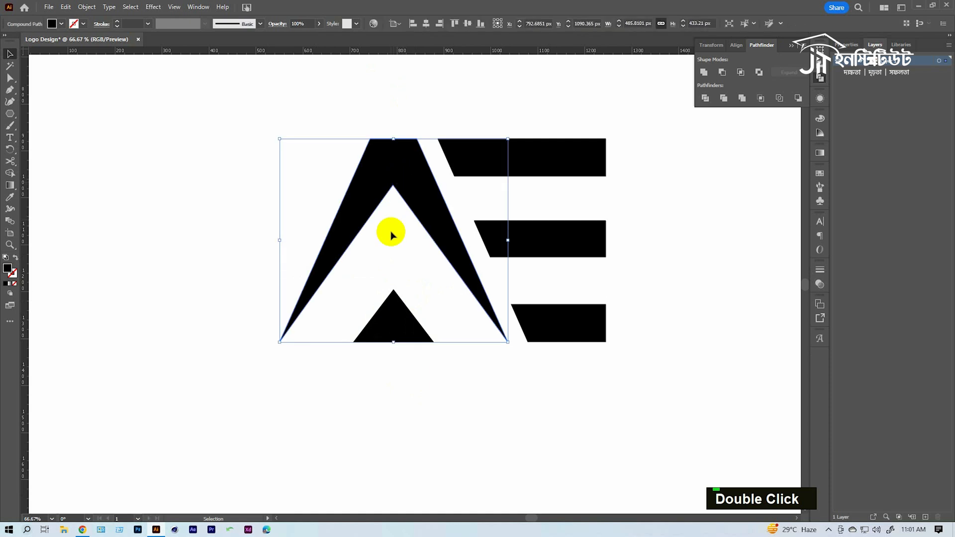
pyautogui.press('a')
pyautogui.click(398, 185)
pyautogui.moveTo(399, 187)
pyautogui.mouseDown()
pyautogui.moveTo(397, 213)
pyautogui.moveTo(396, 172)
pyautogui.mouseUp()
pyautogui.hotkey('ctrl', 'z')
pyautogui.hotkey('ctrl', 'z')
pyautogui.press('a')
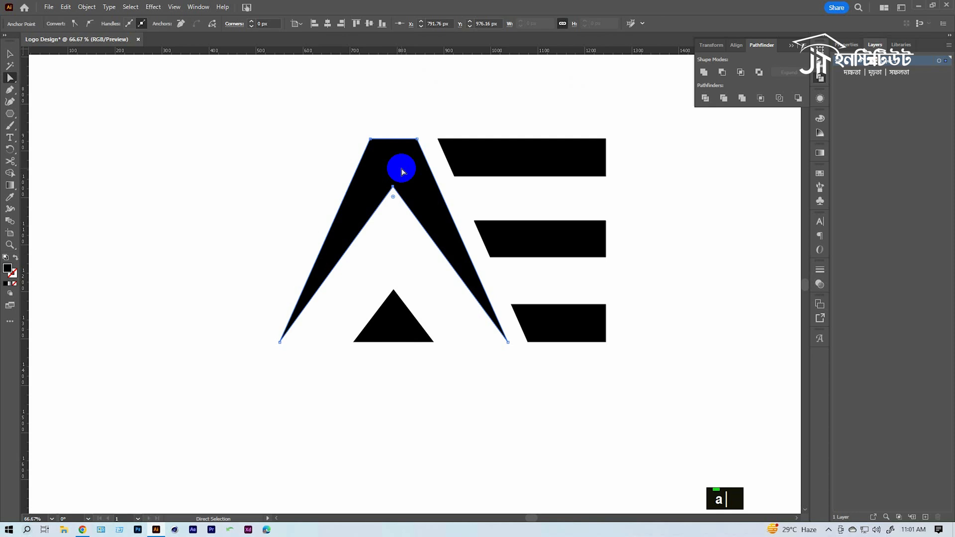
pyautogui.click(407, 261)
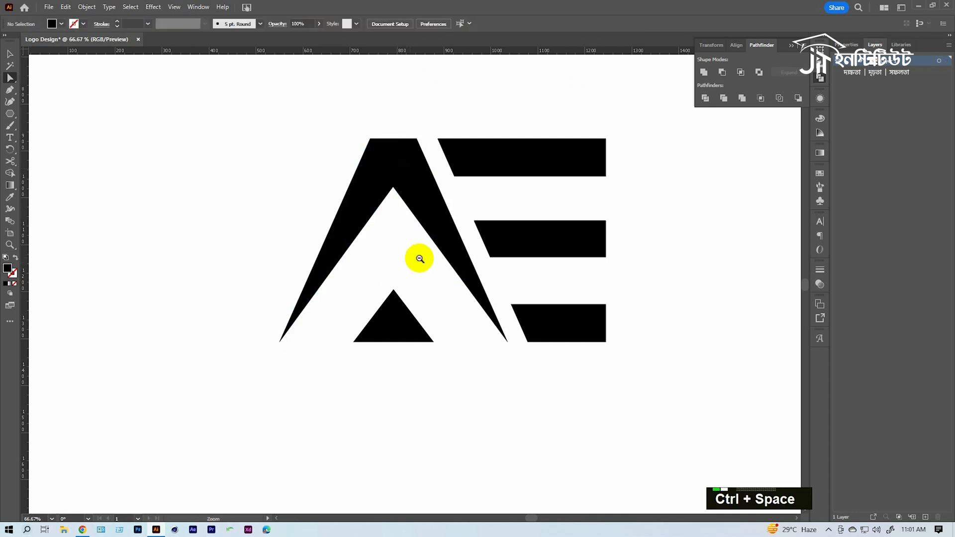
# Undo the triangle and the removal of the A's inner foot anchors, back to the A with full-width legs
pyautogui.keyDown('ctrl'); pyautogui.keyDown('alt'); pyautogui.doubleClick(423, 261); pyautogui.keyUp('alt'); pyautogui.keyUp('ctrl')
pyautogui.moveTo(433, 301); pyautogui.dragTo(406, 283)
pyautogui.keyDown('ctrl'); pyautogui.doubleClick(411, 281); pyautogui.keyUp('ctrl')
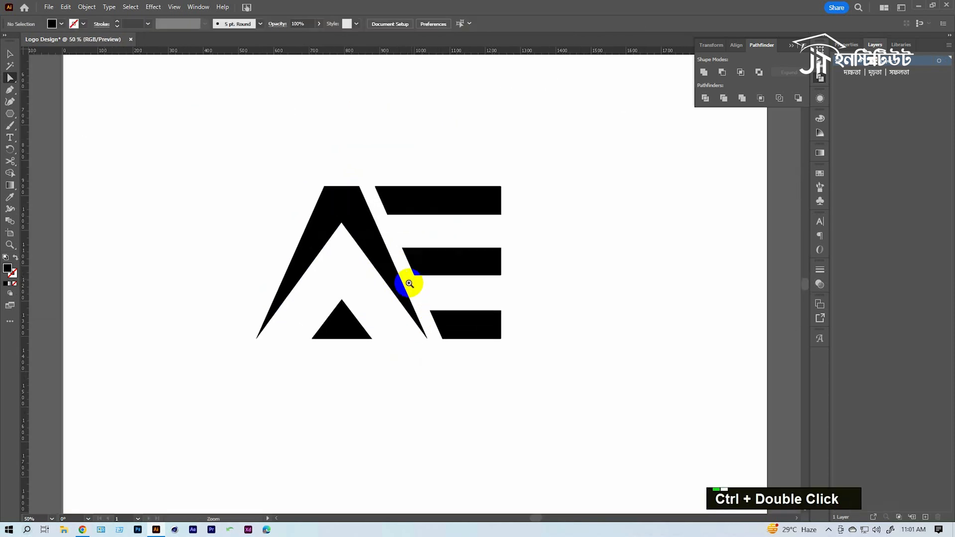
pyautogui.keyDown('ctrl'); pyautogui.click(307, 327); pyautogui.keyUp('ctrl')
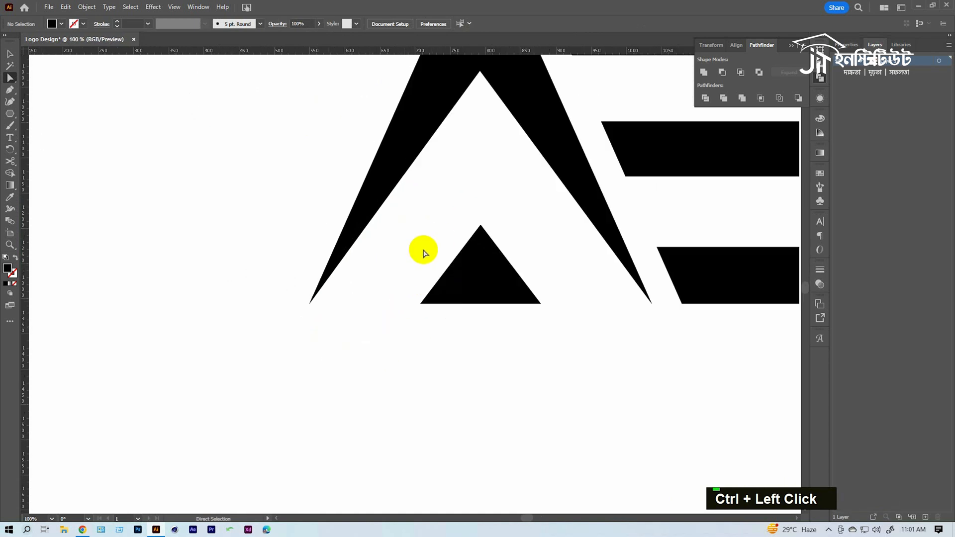
pyautogui.keyDown('ctrl'); pyautogui.click(377, 208); pyautogui.keyUp('ctrl')
pyautogui.hotkey('ctrl', 'z')
pyautogui.hotkey('ctrl', 'z')
pyautogui.hotkey('ctrl', 'z')
pyautogui.hotkey('ctrl', 'z')
pyautogui.hotkey('ctrl', 'z')
pyautogui.hotkey('ctrl', 'z')
pyautogui.hotkey('ctrl', 'z')
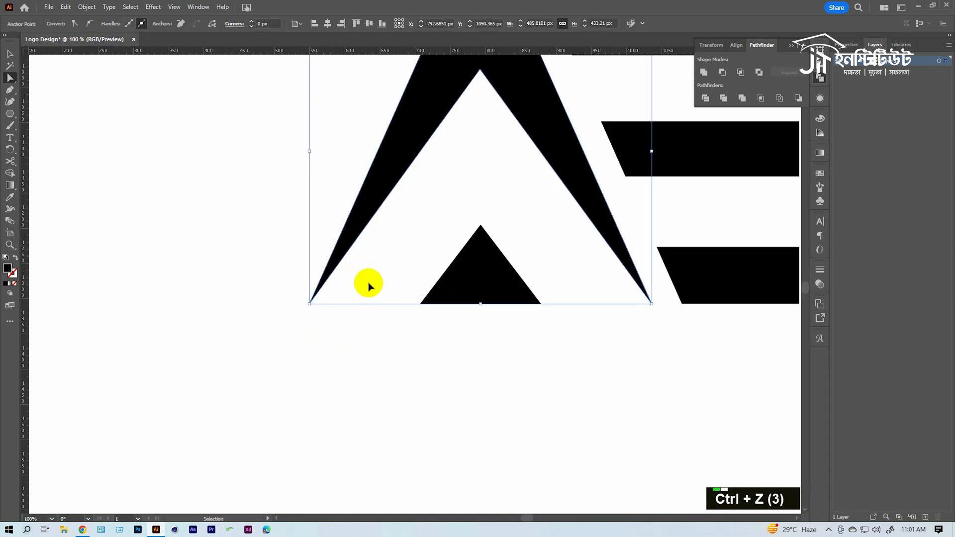
pyautogui.hotkey('ctrl', 'z')
pyautogui.hotkey('ctrl', 'z')
pyautogui.hotkey('ctrl', 'z')
pyautogui.hotkey('ctrl', 'z')
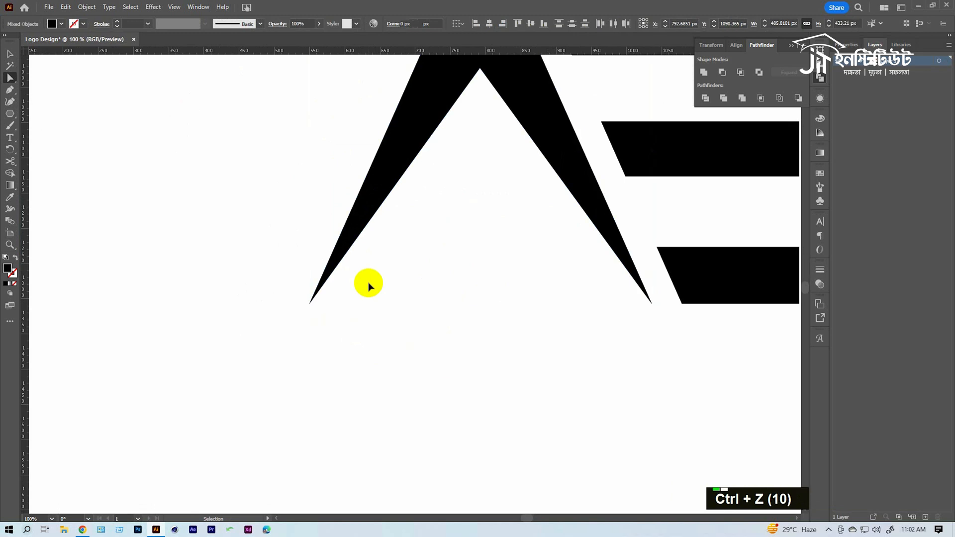
pyautogui.hotkey('ctrl', 'z')
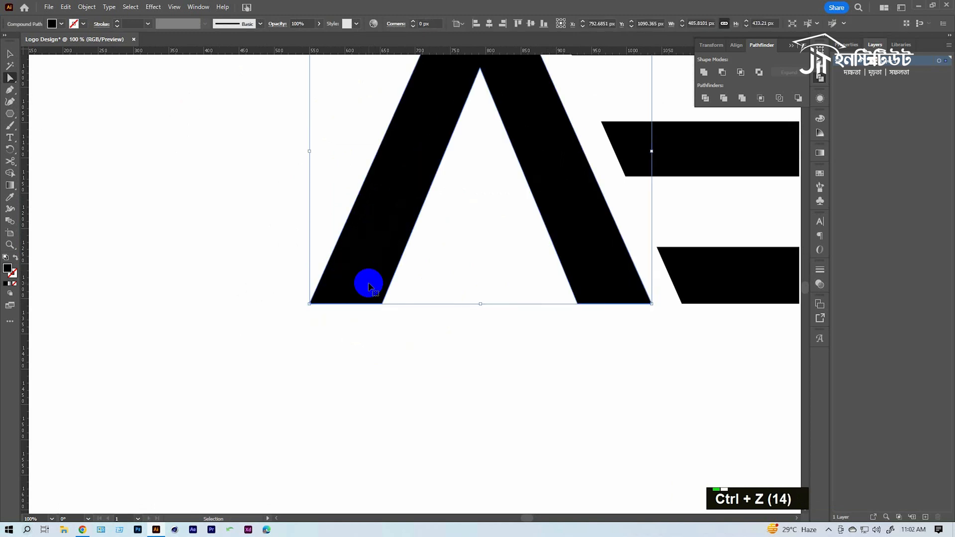
pyautogui.click(520, 360)
pyautogui.moveTo(496, 327); pyautogui.dragTo(483, 368)
pyautogui.click(567, 273)
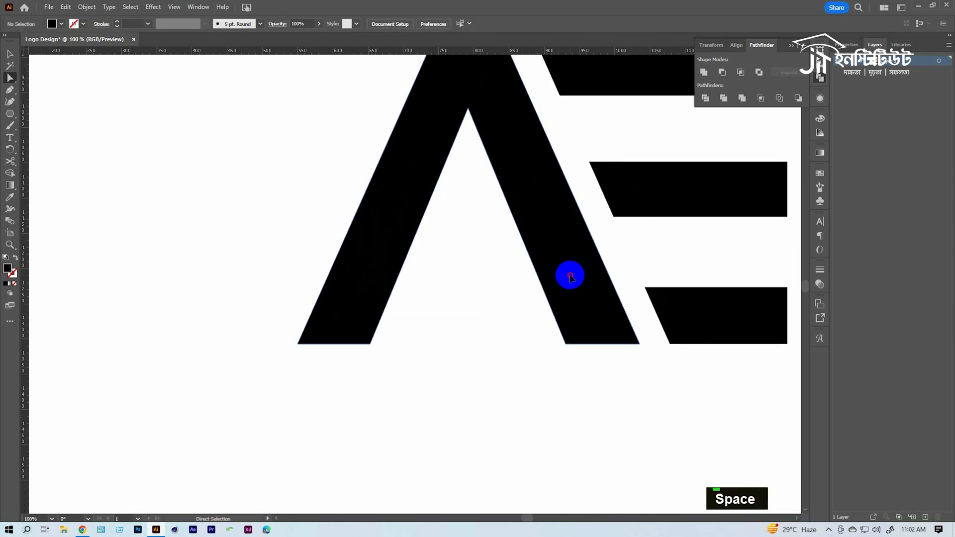
pyautogui.press('-')
pyautogui.click(539, 279)
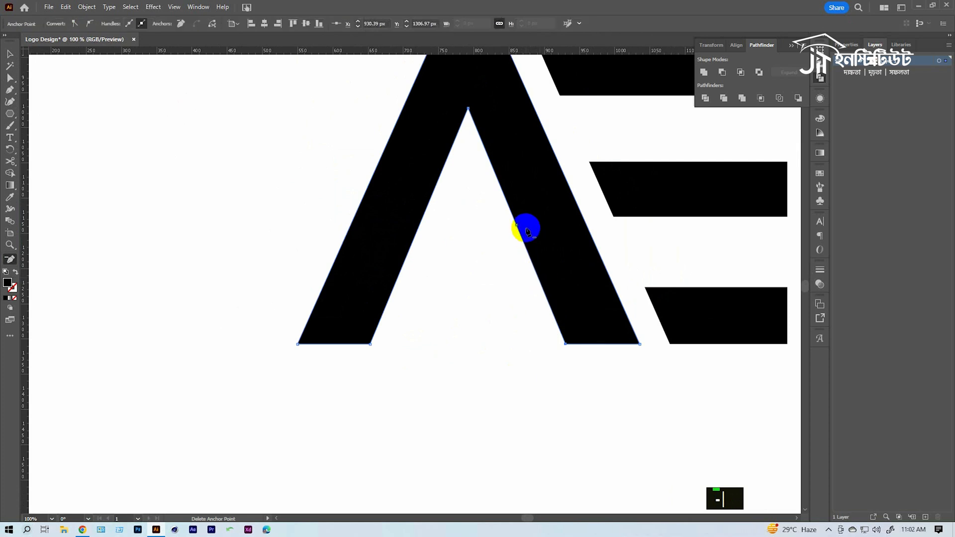
# Create a three-sided polygon with a 50 px radius between the A's legs
pyautogui.rightClick(9, 114)
pyautogui.click(60, 142)
pyautogui.doubleClick(478, 365)
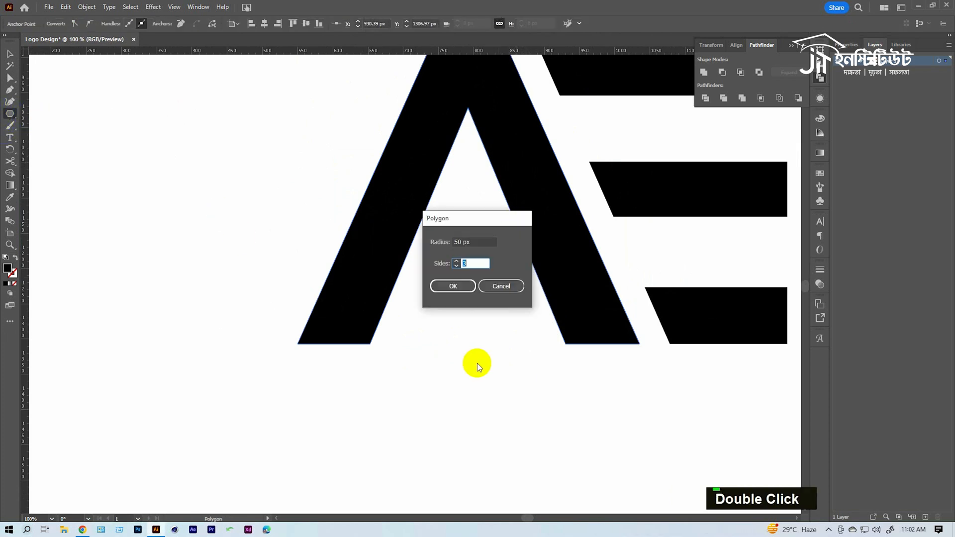
pyautogui.click(467, 292)
# Move the triangle up between the A's legs and align its base with the A's feet, using the A as key object
pyautogui.press('v')
pyautogui.moveTo(482, 354); pyautogui.dragTo(472, 327)
pyautogui.keyDown('shift'); pyautogui.click(565, 265); pyautogui.keyUp('shift')
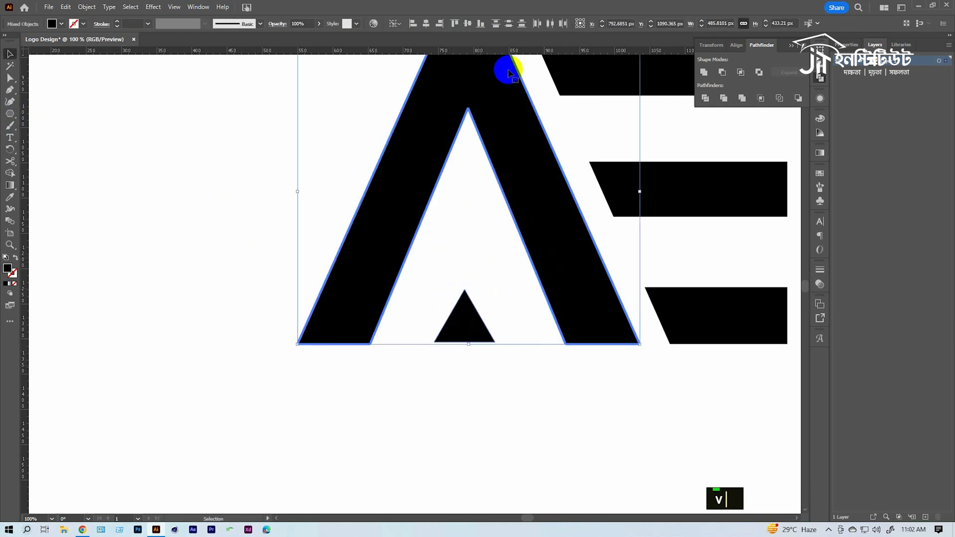
pyautogui.doubleClick(484, 392)
# Raise the triangle's top anchor to make the triangle taller and more pointed
pyautogui.click(468, 305)
pyautogui.press('a')
pyautogui.moveTo(465, 292); pyautogui.dragTo(476, 245)
pyautogui.click(468, 385)
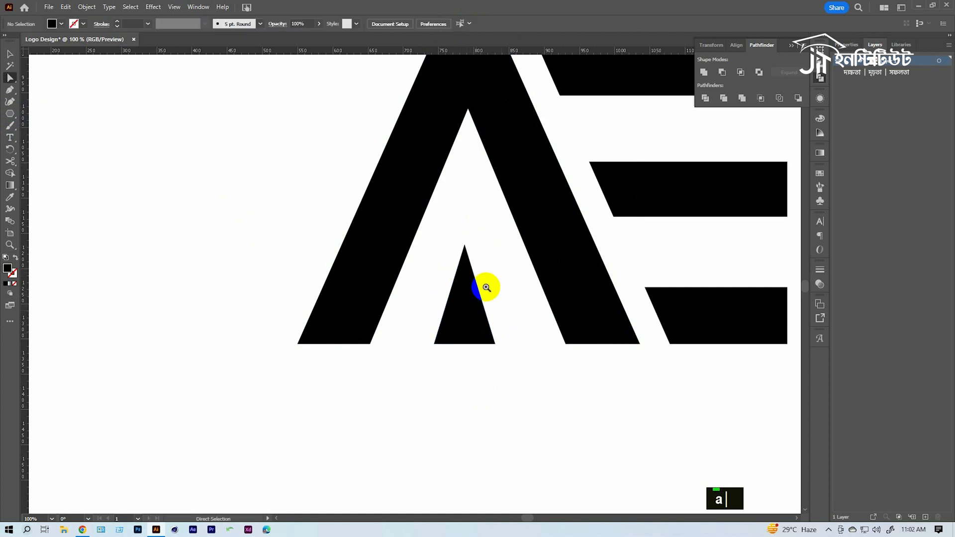
# Widen the triangle and make it slightly taller between the A's legs, keeping its base level with the A's feet
pyautogui.keyDown('ctrl'); pyautogui.keyDown('alt'); pyautogui.doubleClick(489, 288); pyautogui.keyUp('alt'); pyautogui.keyUp('ctrl')
pyautogui.keyDown('ctrl'); pyautogui.keyDown('alt'); pyautogui.click(461, 260); pyautogui.keyUp('alt'); pyautogui.keyUp('ctrl')
pyautogui.moveTo(425, 349); pyautogui.dragTo(435, 375)
pyautogui.press('v')
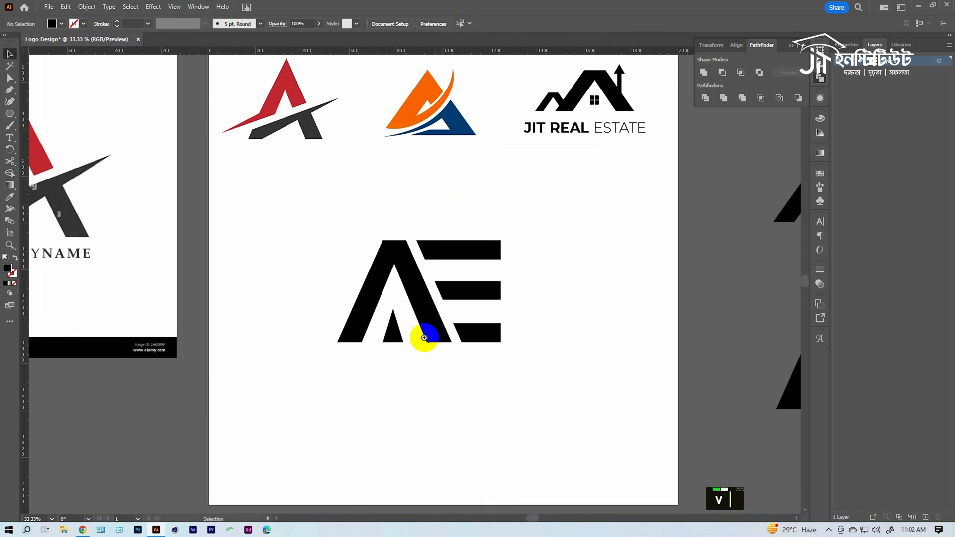
pyautogui.keyDown('ctrl'); pyautogui.doubleClick(420, 343); pyautogui.keyUp('ctrl')
pyautogui.click(342, 214)
pyautogui.moveTo(369, 208)
pyautogui.mouseDown()
pyautogui.moveTo(383, 303)
pyautogui.moveTo(377, 225)
pyautogui.mouseUp()
pyautogui.press('space')
pyautogui.press('a')
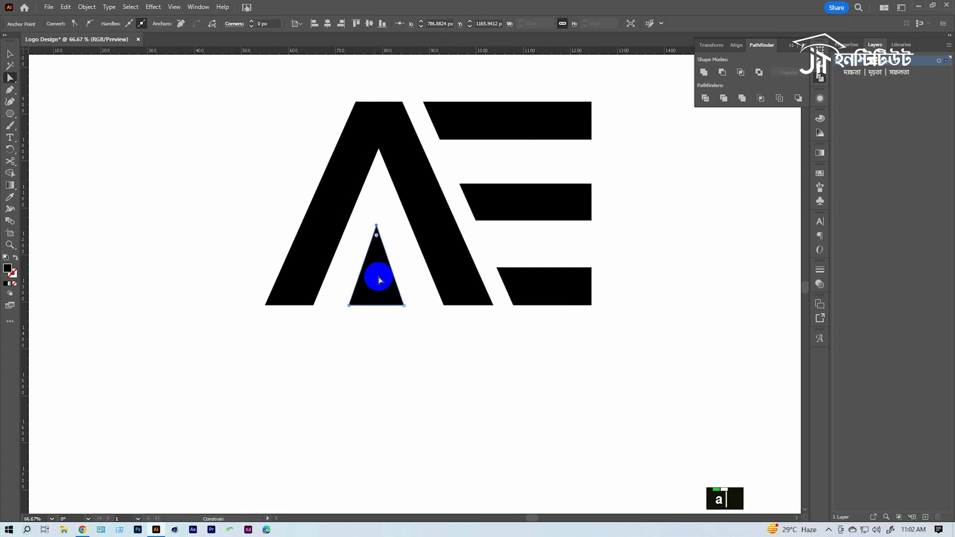
pyautogui.click(434, 348)
# Select all parts of the AE logo, scale them down together to about two thirds, and shift the logo up and left
pyautogui.hotkey('ctrl', 'space')
pyautogui.keyDown('ctrl'); pyautogui.keyDown('alt'); pyautogui.doubleClick(426, 272); pyautogui.keyUp('alt'); pyautogui.keyUp('ctrl')
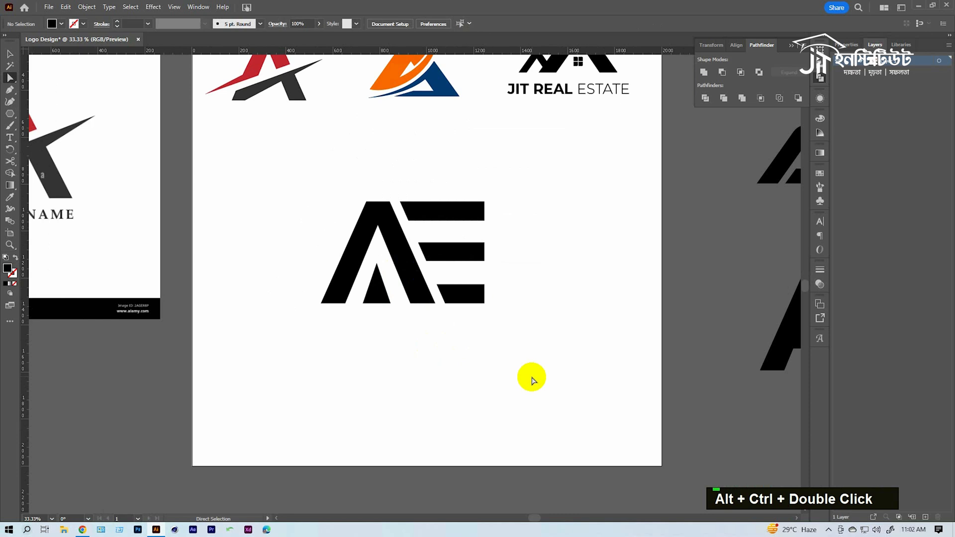
pyautogui.press('v')
pyautogui.moveTo(277, 166); pyautogui.dragTo(589, 356)
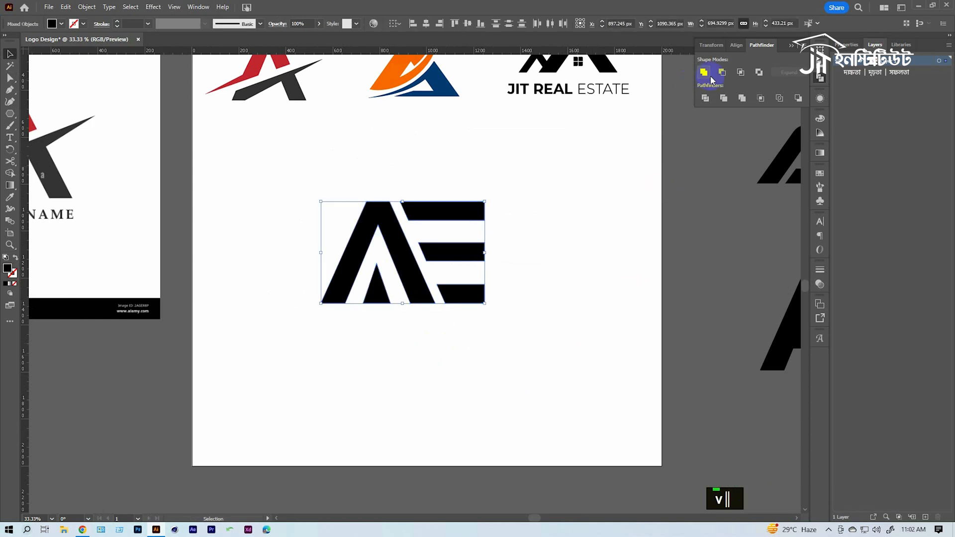
pyautogui.click(482, 213)
pyautogui.moveTo(485, 201); pyautogui.dragTo(383, 211)
# Copy the JIT REAL ESTATE text from the house logo and place the copy below the AE logo
pyautogui.press('a')
pyautogui.press('a')
pyautogui.click(556, 106)
pyautogui.hotkey('ctrl', 'v')
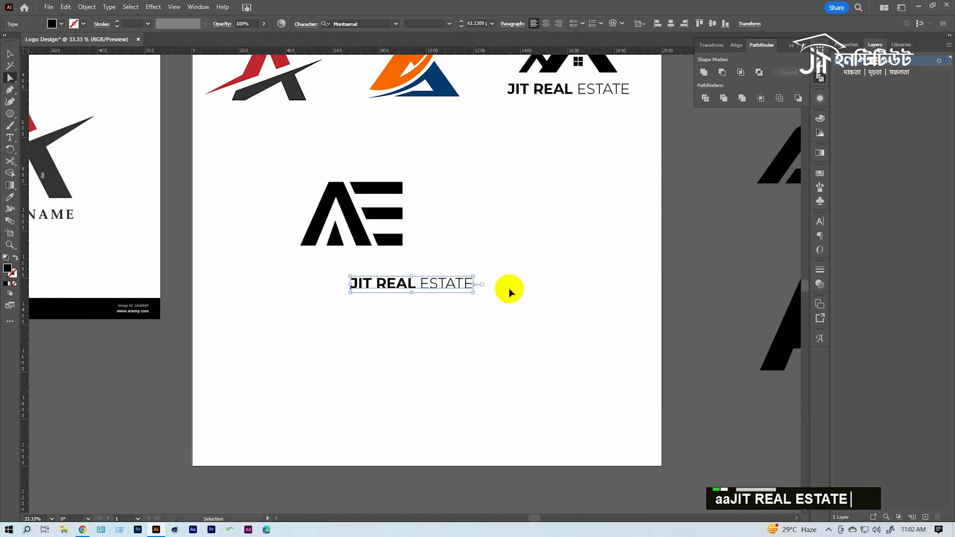
# Replace the copied text with AE CONSULTANCY in bold
pyautogui.doubleClick(395, 293)
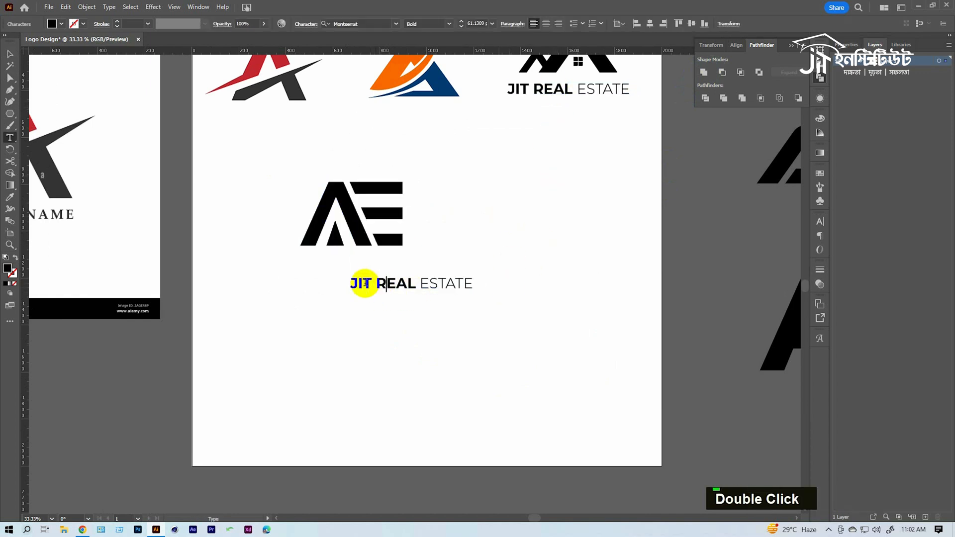
pyautogui.moveTo(354, 282); pyautogui.dragTo(578, 280)
pyautogui.press('BackSpace')
pyautogui.press('BackSpace')
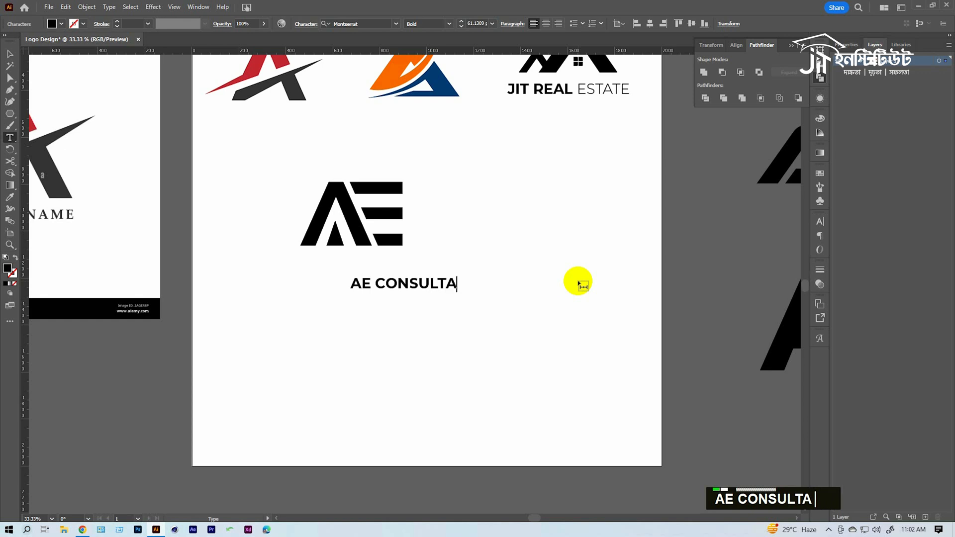
pyautogui.press('Escape')
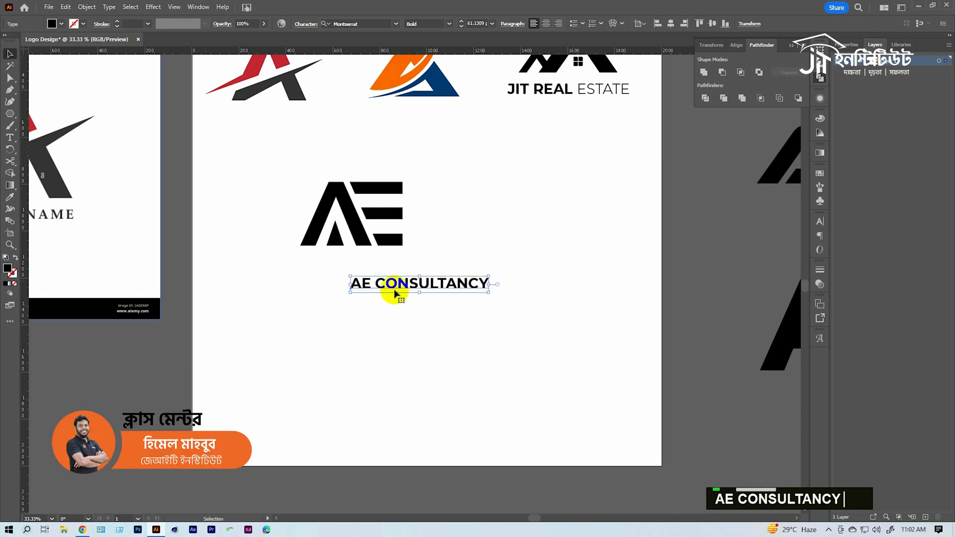
# Move the AE CONSULTANCY text directly beneath the AE logo and enlarge it, roughly centered under the letters
pyautogui.moveTo(401, 288); pyautogui.dragTo(336, 273)
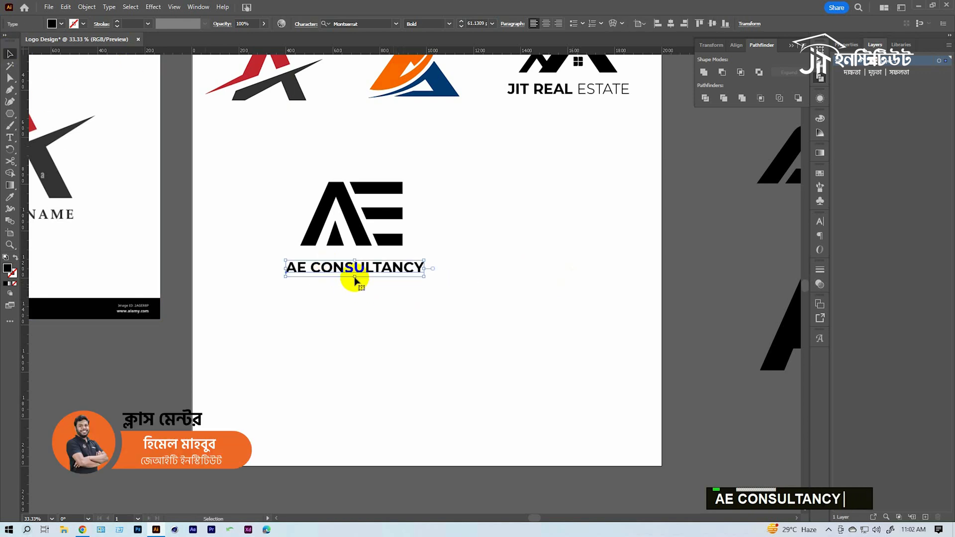
pyautogui.moveTo(426, 275)
pyautogui.mouseDown()
pyautogui.moveTo(454, 286)
pyautogui.moveTo(442, 285)
pyautogui.mouseUp()
pyautogui.click(424, 323)
pyautogui.moveTo(399, 251); pyautogui.dragTo(413, 279)
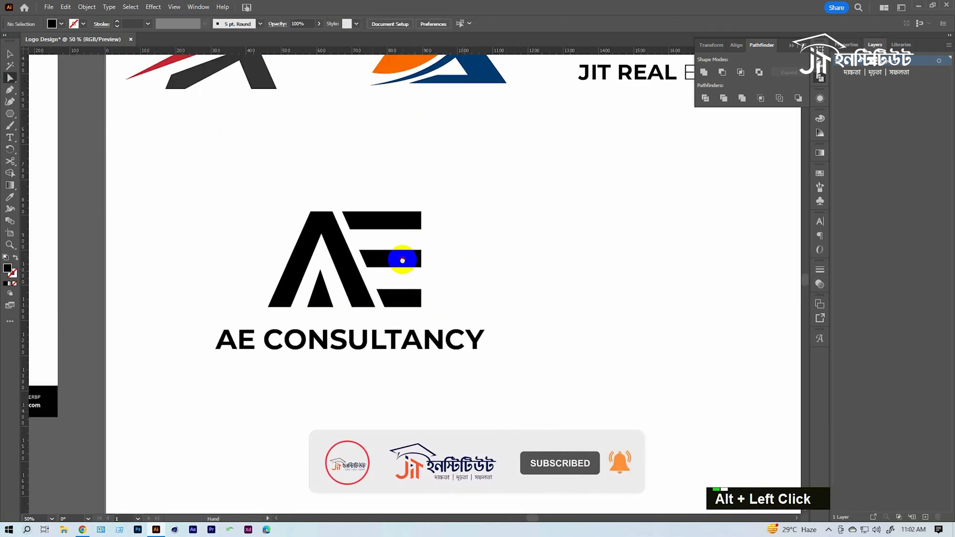
pyautogui.keyDown('ctrl'); pyautogui.keyDown('alt'); pyautogui.click(487, 252); pyautogui.keyUp('alt'); pyautogui.keyUp('ctrl')
pyautogui.keyDown('ctrl'); pyautogui.keyDown('alt'); pyautogui.doubleClick(391, 326); pyautogui.keyUp('alt'); pyautogui.keyUp('ctrl')
pyautogui.moveTo(391, 327); pyautogui.dragTo(446, 303)
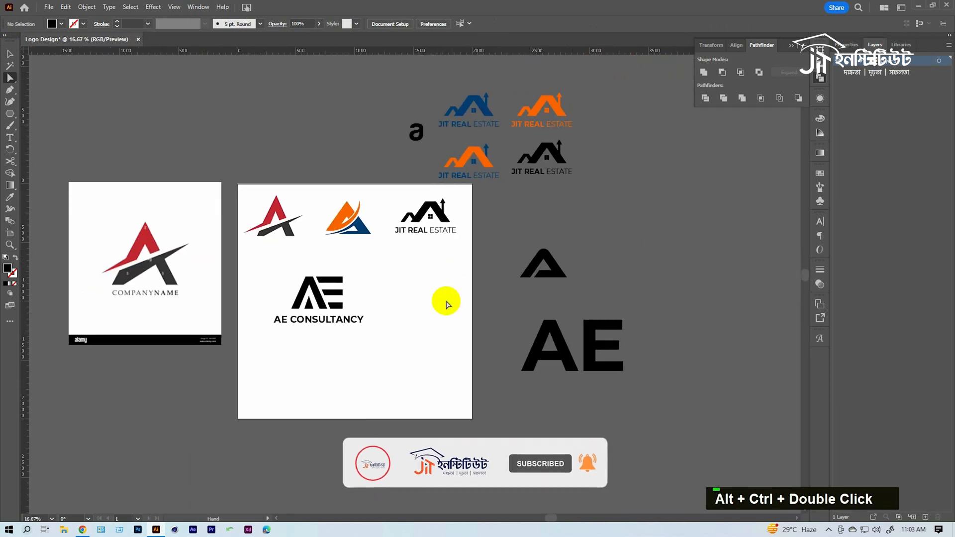